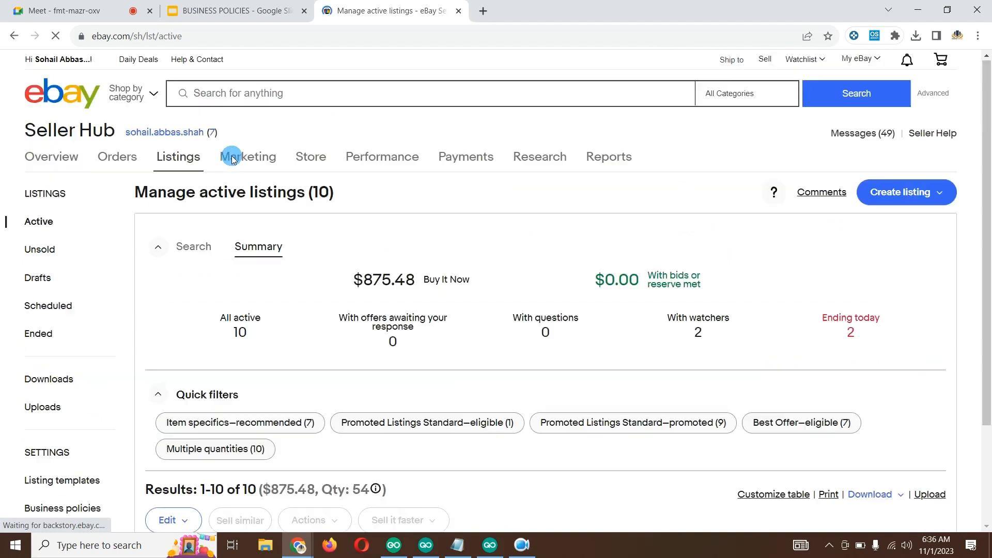
Step: Open the business policies management page from the Seller Hub listing settings
mouse_move(178, 160)
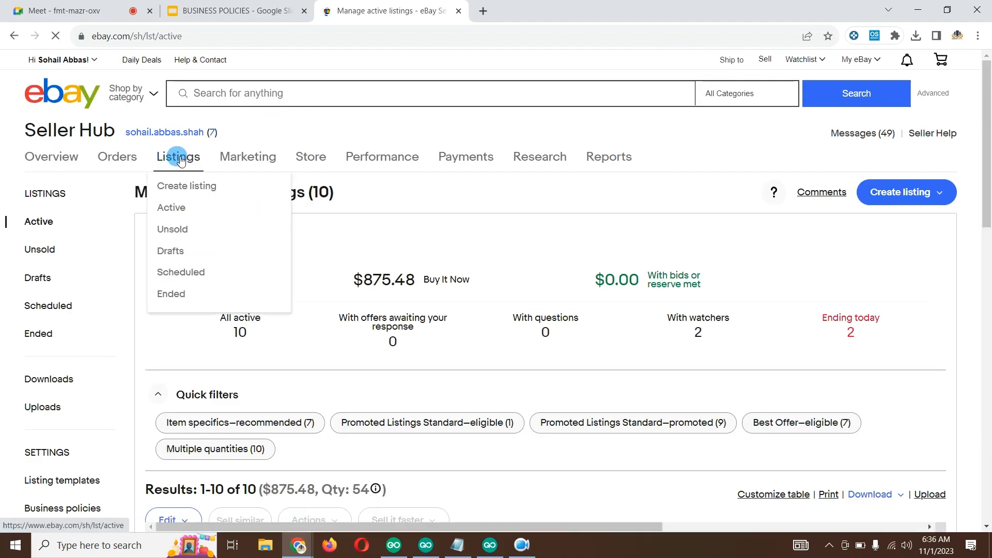
scroll(467, 197, "down", 3)
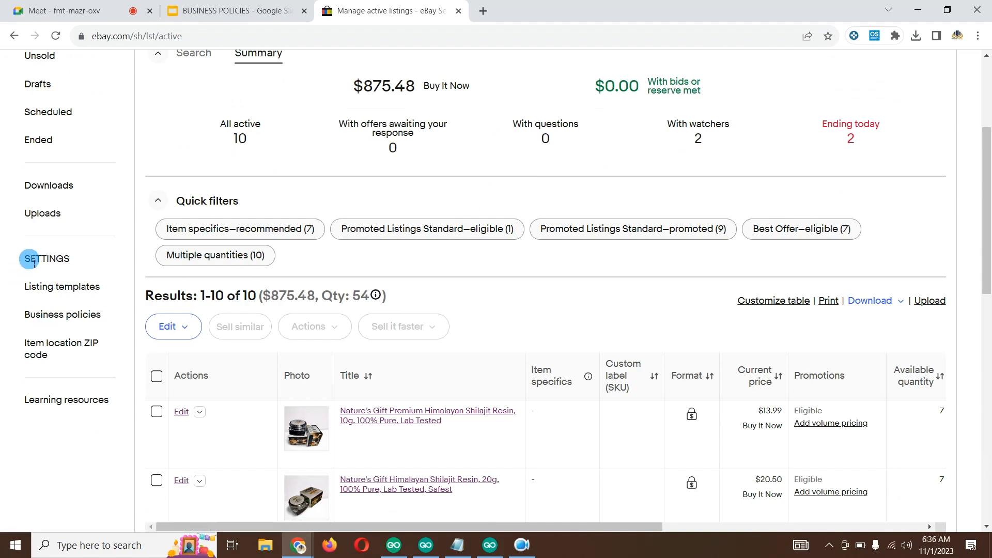
left_click(80, 317)
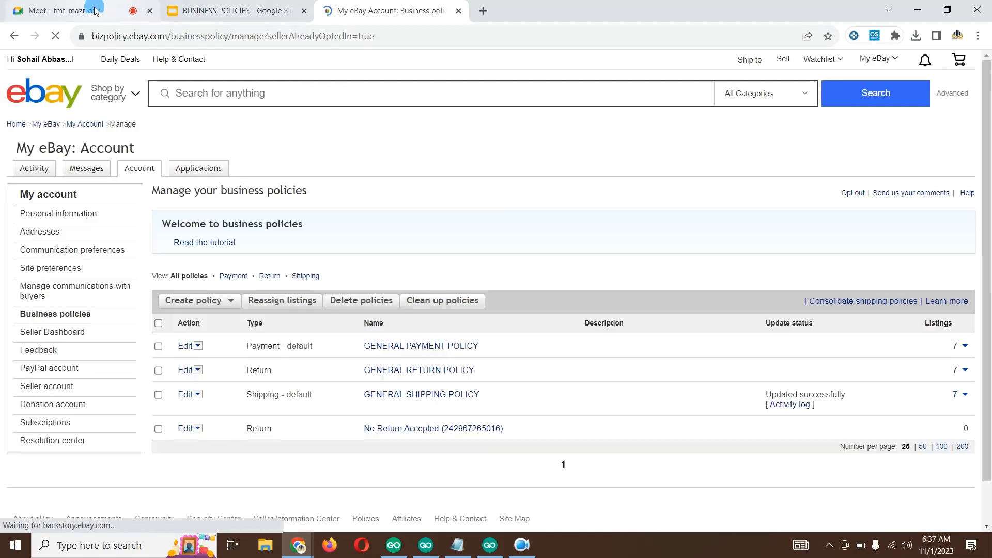
Step: Switch to the Google Meet call, admit the waiting participant, and return to the eBay business policies page
key("ctrl+1")
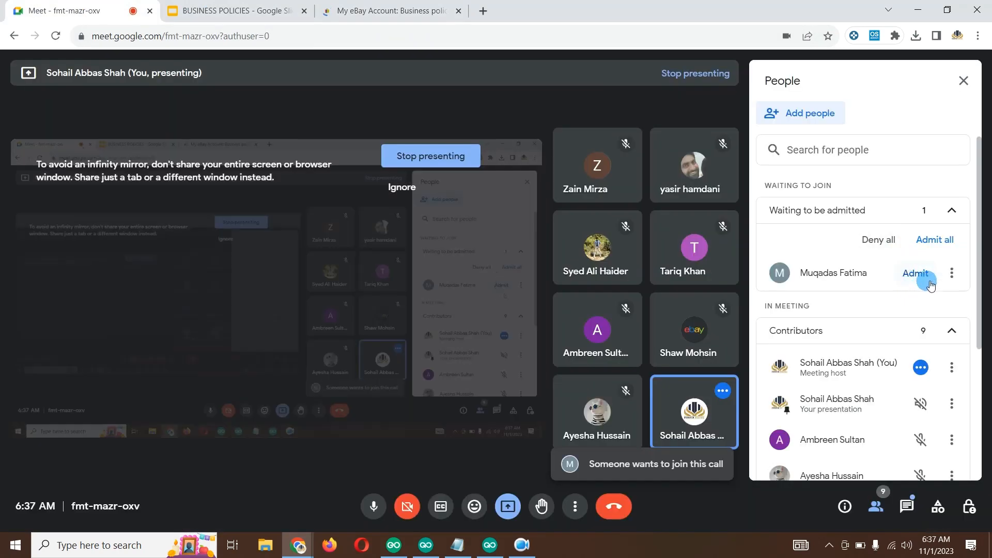
left_click(910, 270)
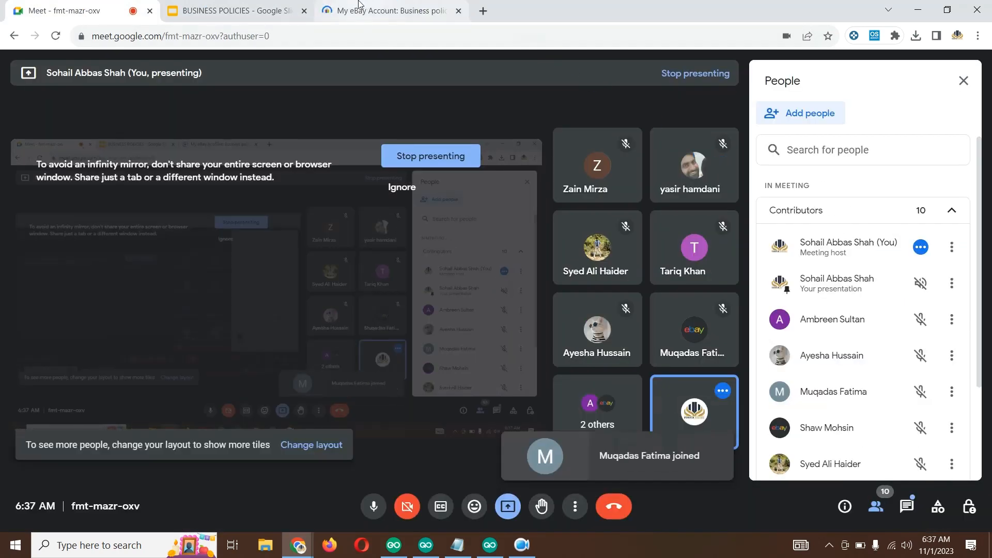
key("ctrl+3")
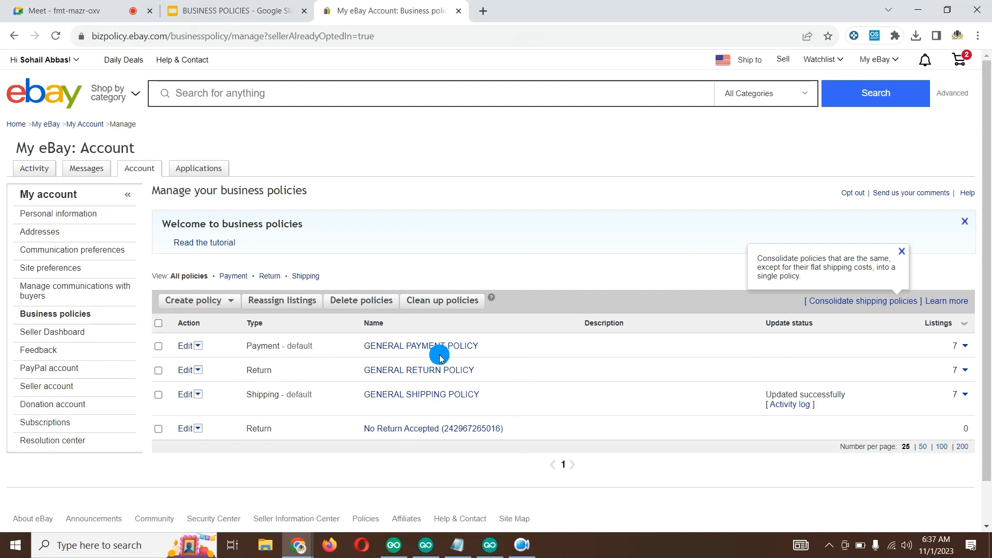
Step: Open a new payment policy form and review its fields and payment options
left_click(218, 303)
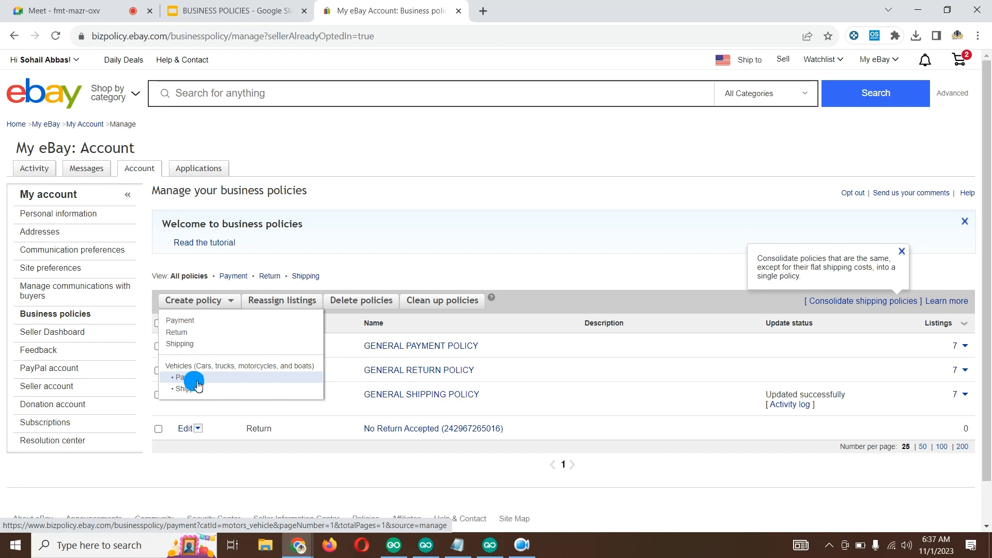
left_click(178, 320)
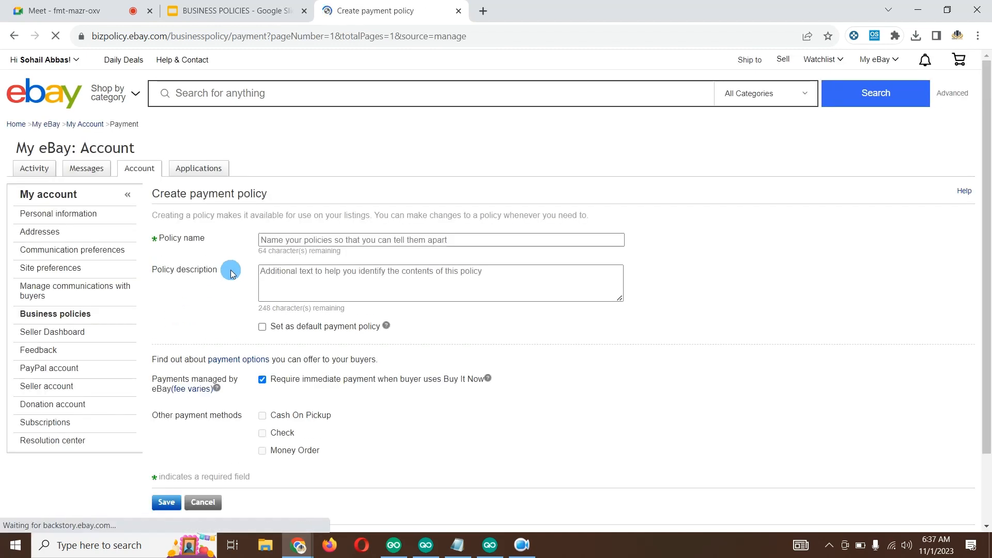
scroll(237, 267, "down", 2)
scroll(236, 267, "up", 2)
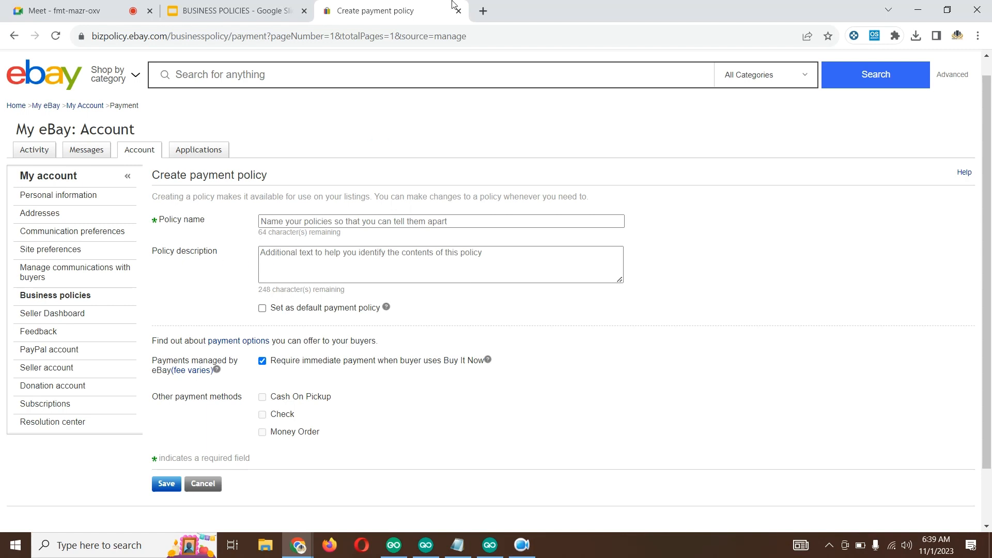
Step: Check the Google Meet call's participants and return to the eBay payment policy form
left_click(67, 11)
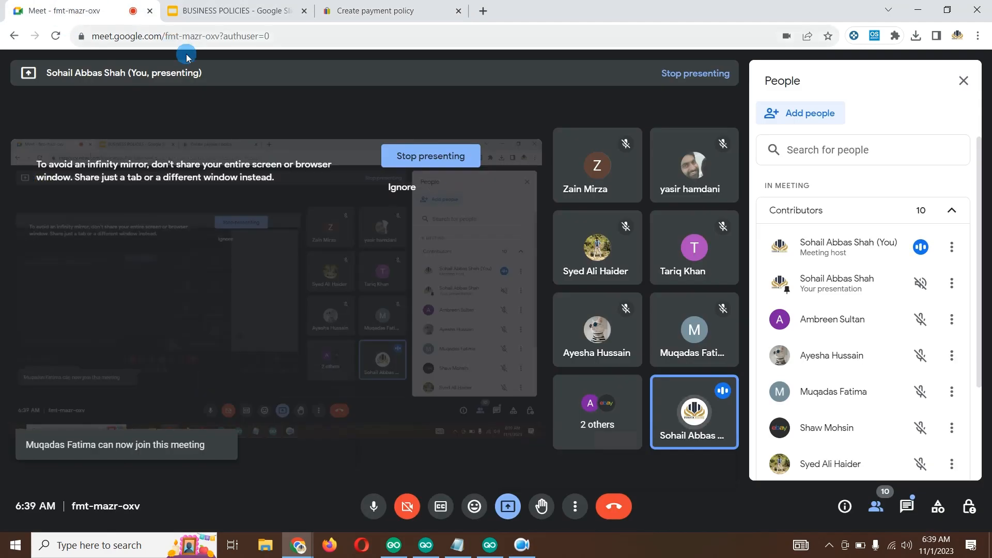
left_click(391, 15)
scroll(312, 93, "up", 1)
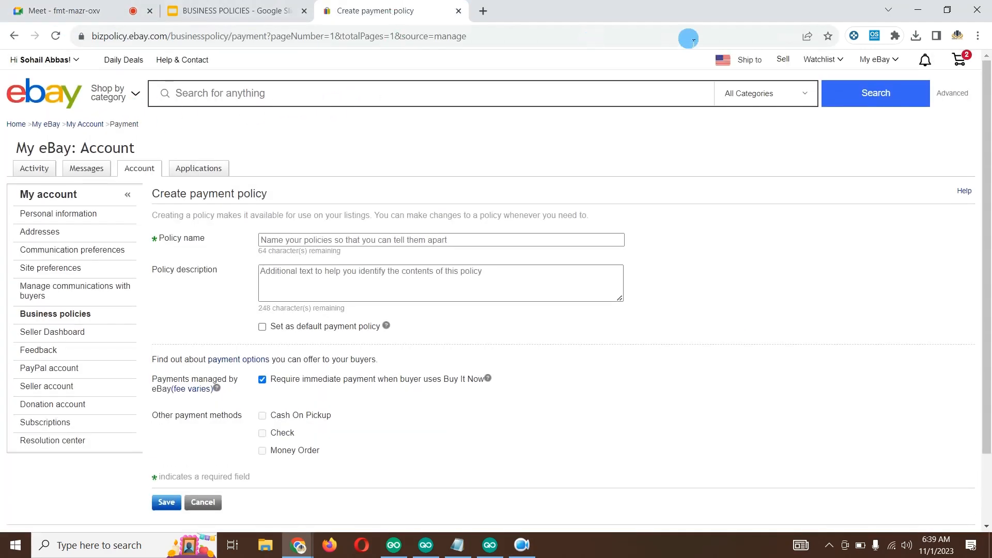
Step: Open the eBay homepage in a separate tab and view the Baseus USB charging cable from the watched items
right_click(48, 88)
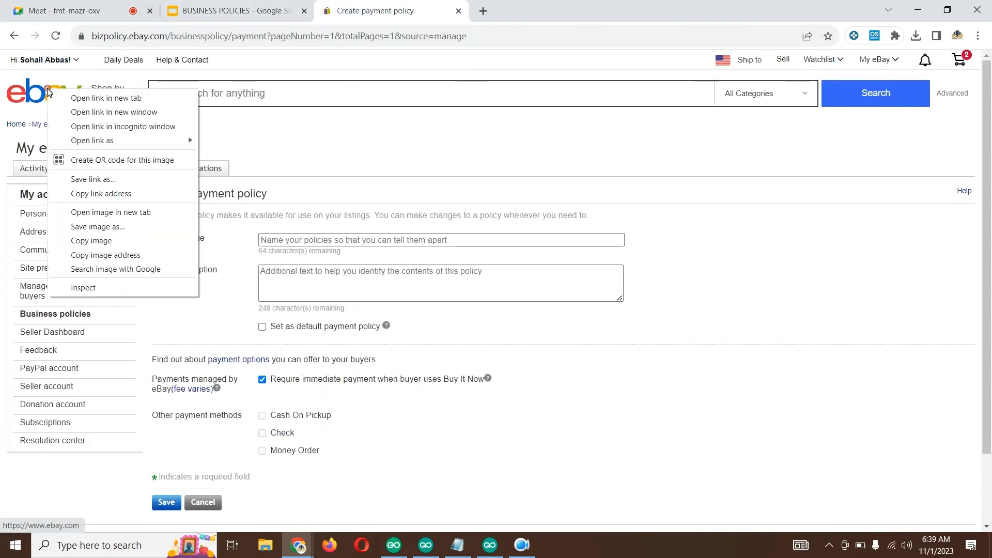
left_click(58, 96)
left_click(499, 12)
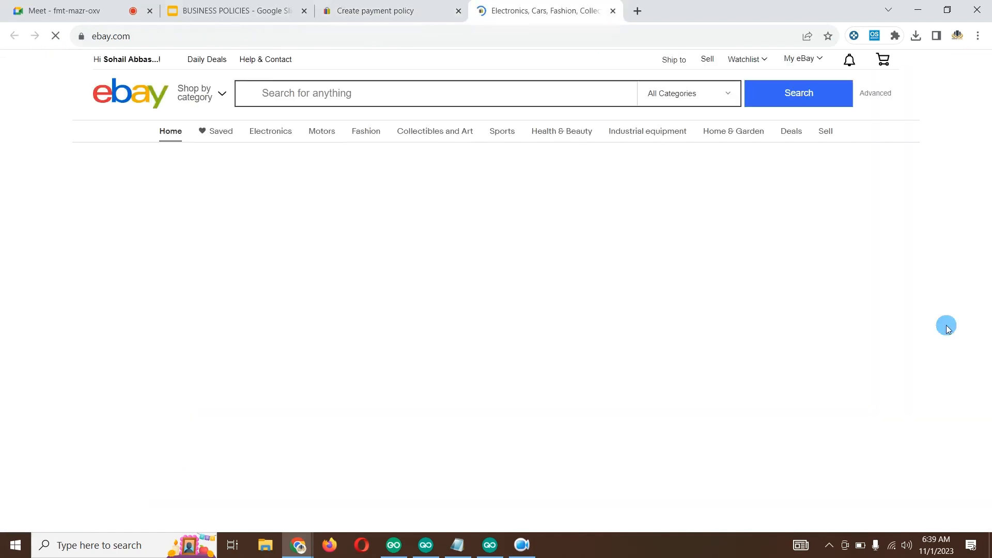
scroll(755, 249, "down", 6)
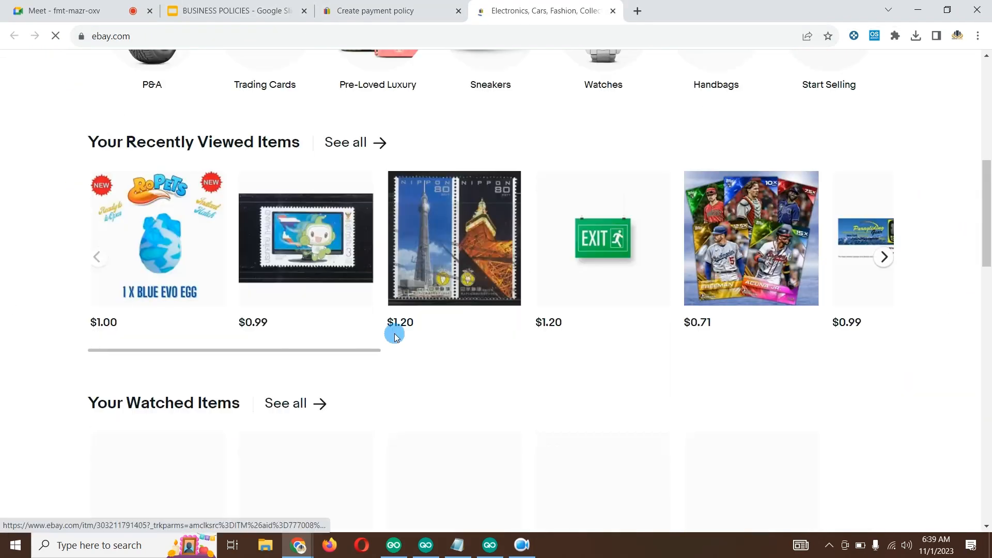
scroll(382, 332, "down", 8)
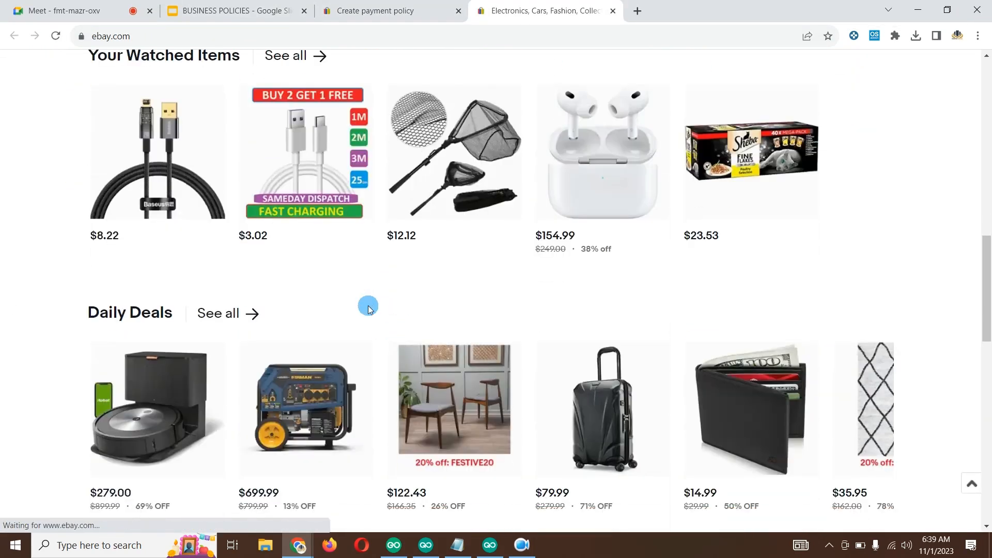
left_click(138, 97)
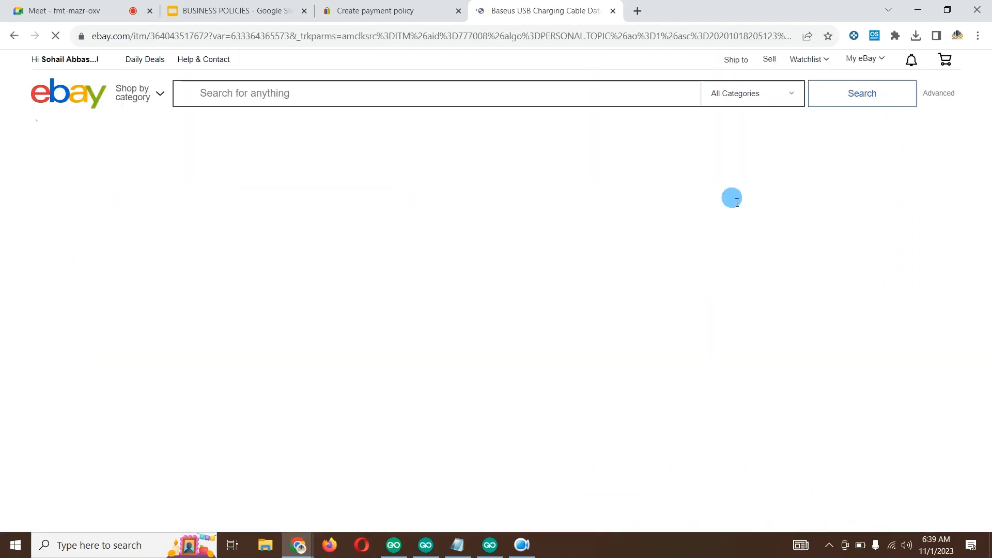
Step: Examine the Baseus cable listing's shipping, returns and accepted payment methods
scroll(772, 216, "down", 3)
scroll(772, 217, "up", 3)
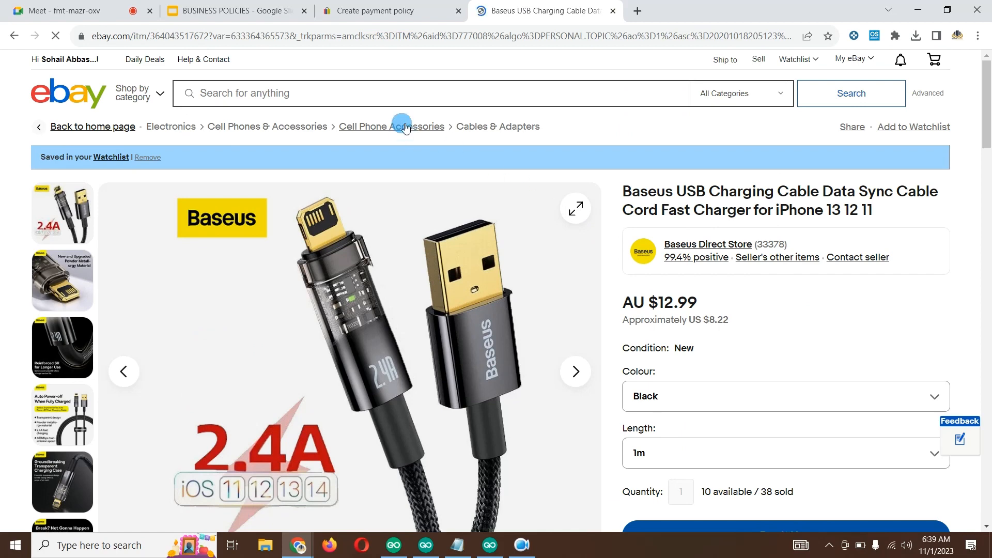
scroll(602, 124, "down", 3)
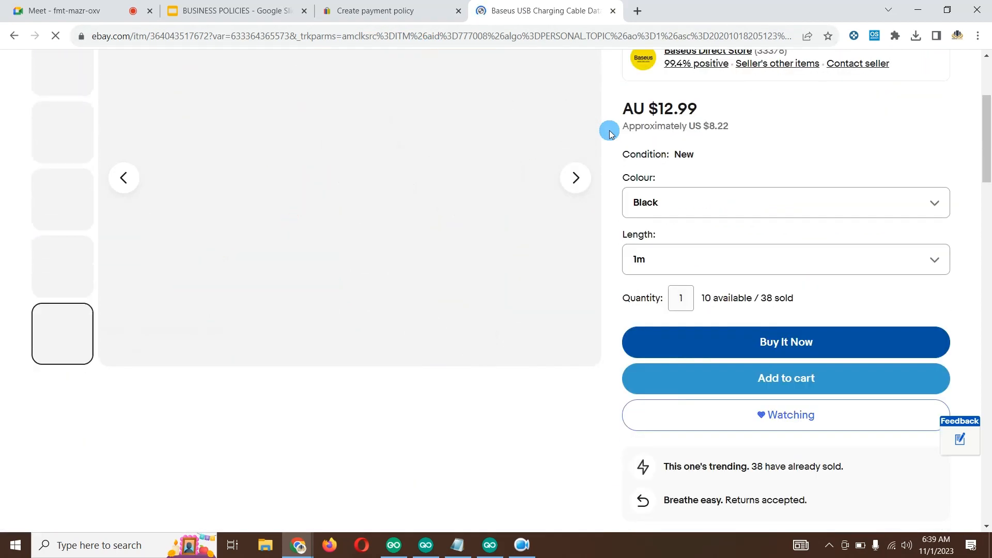
scroll(602, 136, "up", 2)
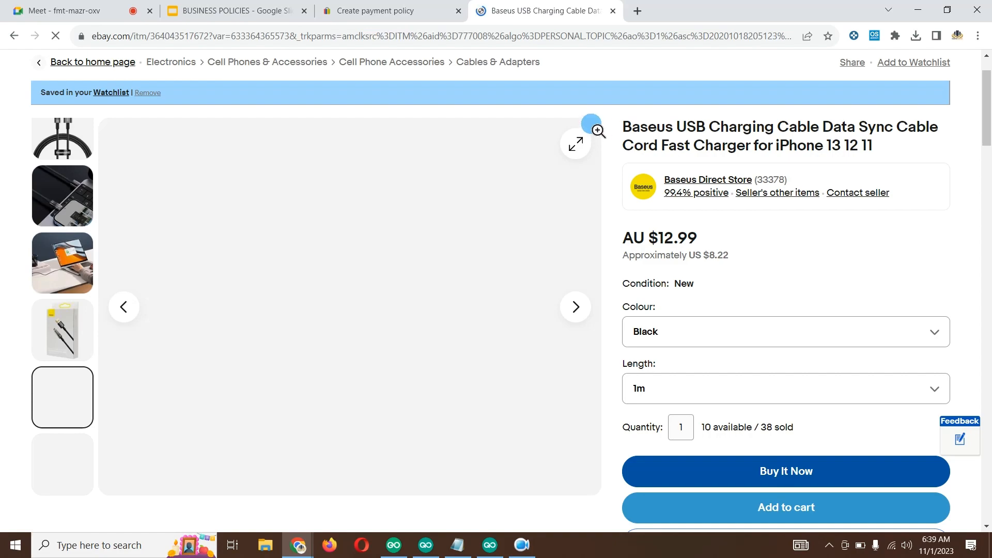
scroll(604, 131, "down", 5)
scroll(605, 124, "down", 4)
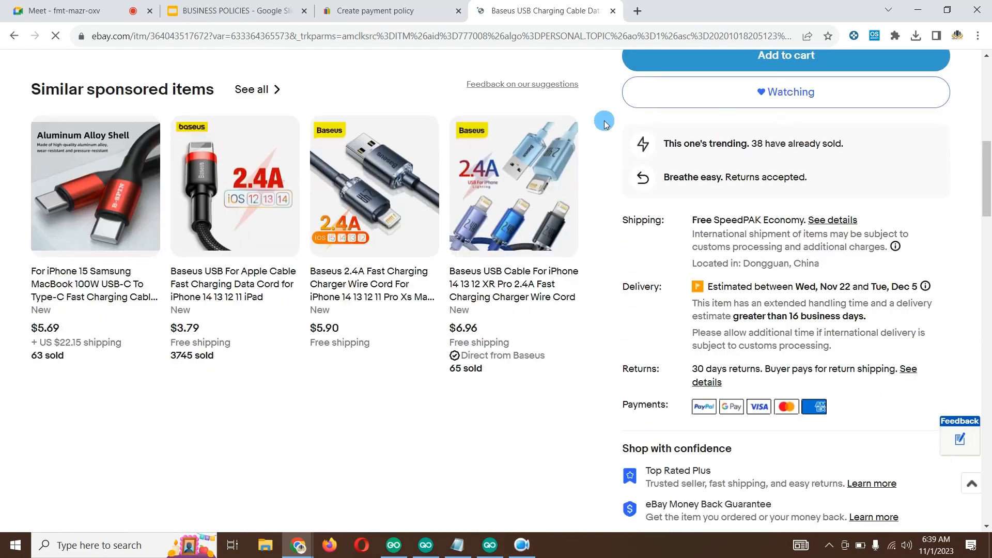
scroll(628, 269, "down", 3)
left_click_drag(628, 291, 661, 282)
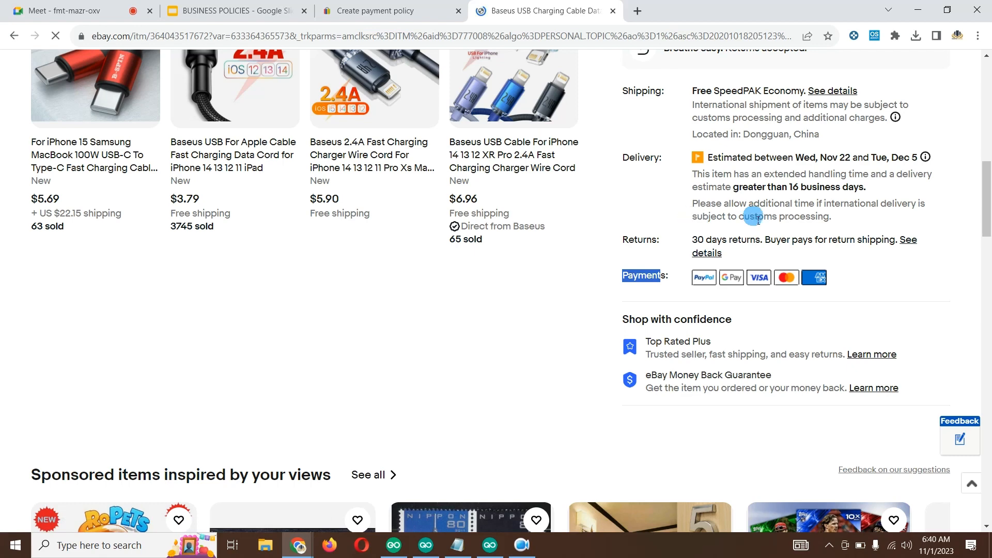
left_click_drag(899, 293, 849, 279)
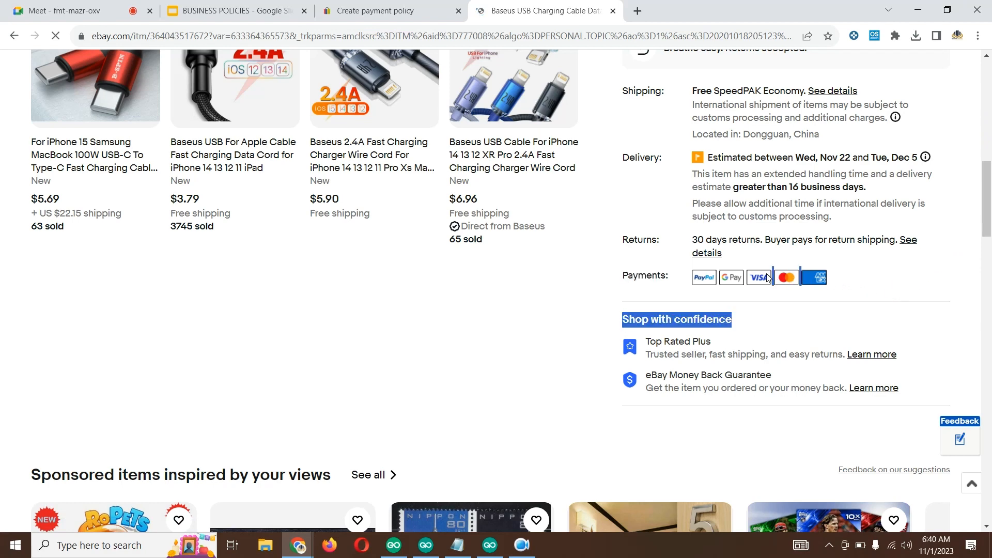
Step: Compare the payment policy form's options with the payment methods shown on the Baseus cable listing
left_click(445, 7)
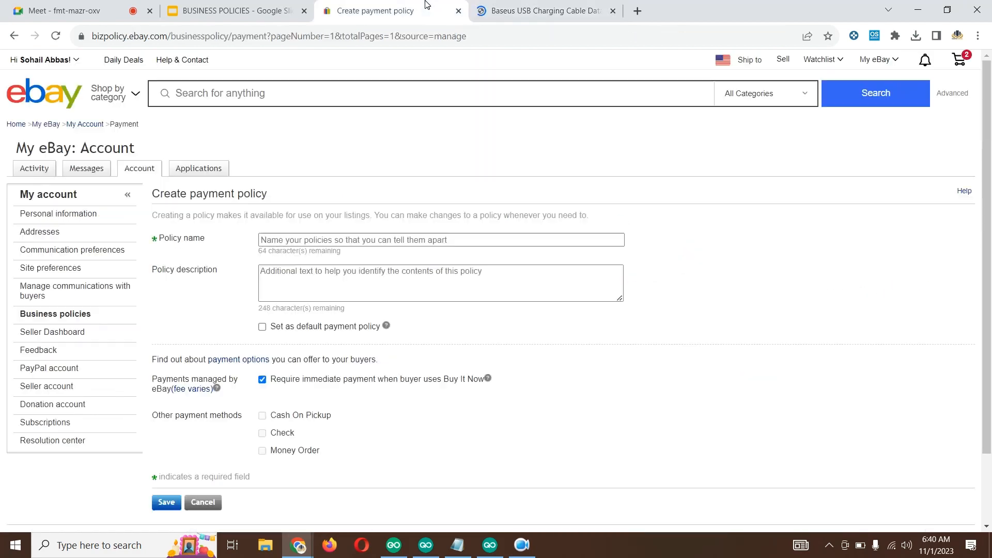
scroll(268, 414, "down", 2)
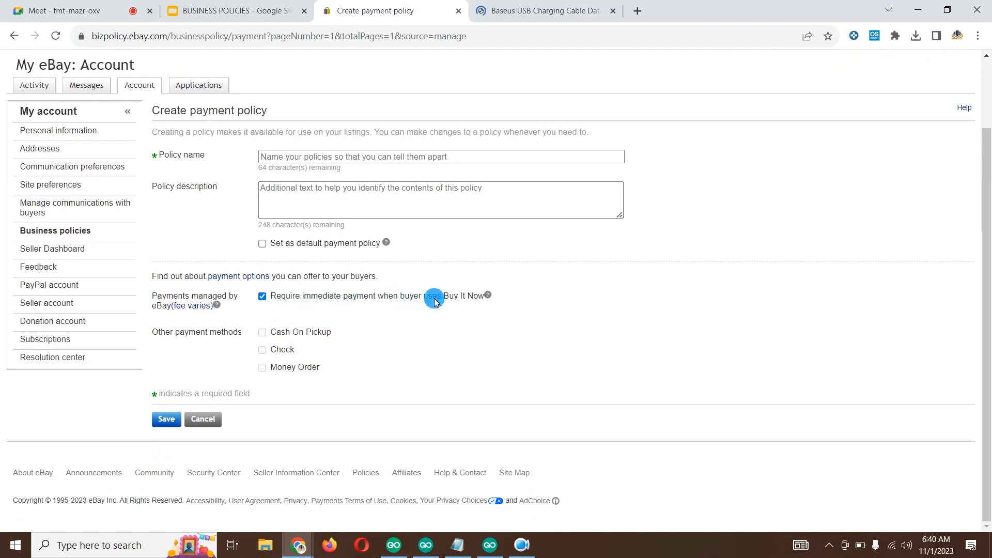
left_click(565, 10)
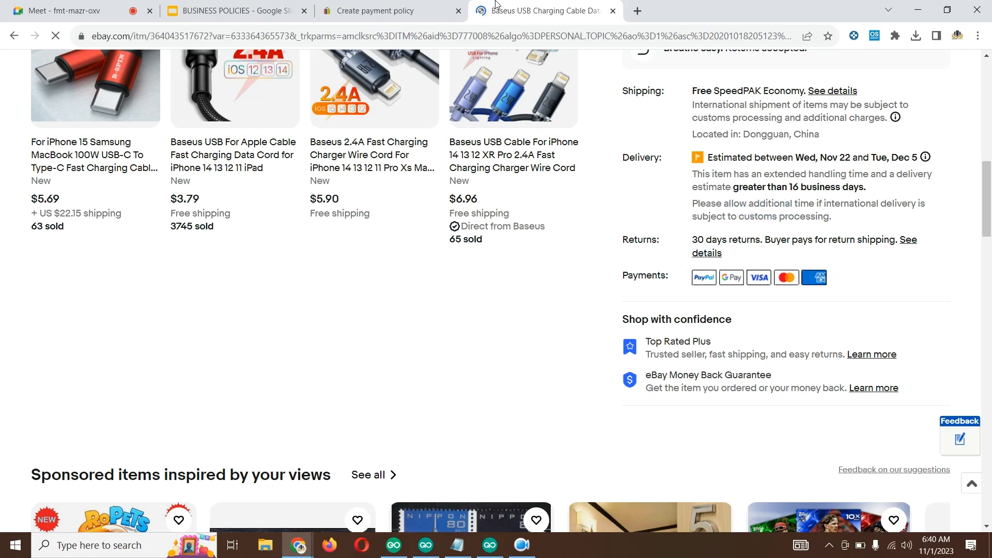
left_click(391, 15)
scroll(386, 368, "up", 2)
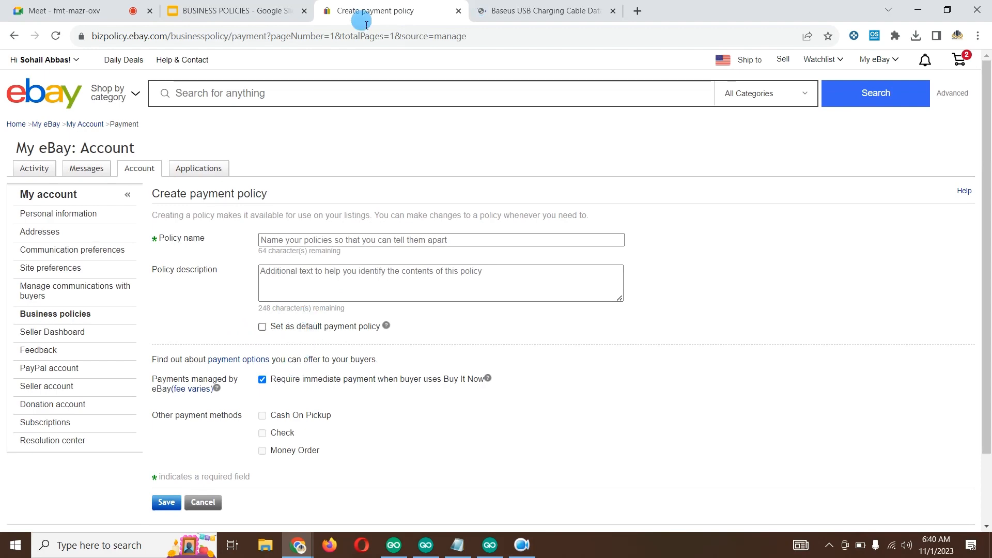
left_click(535, 11)
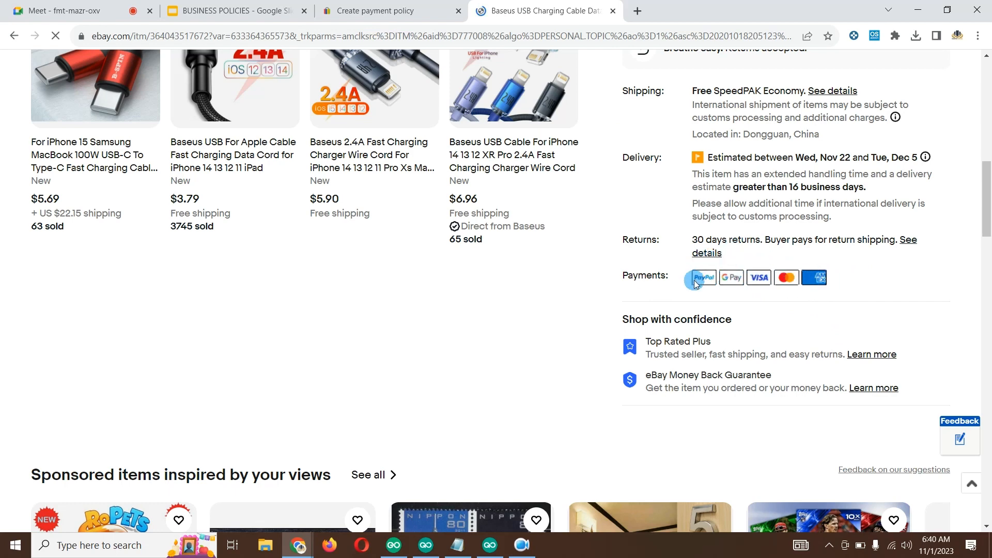
left_click(449, 12)
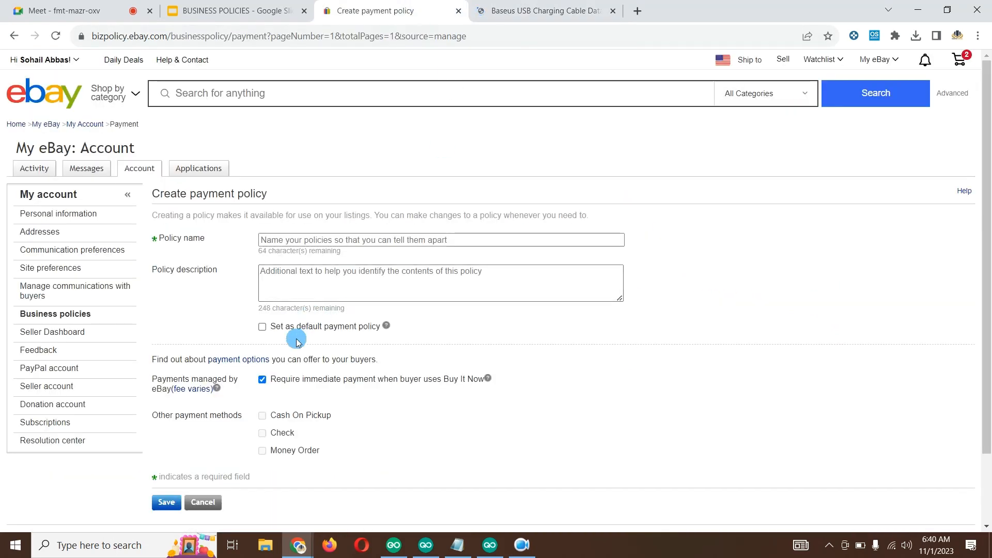
scroll(157, 412, "down", 2)
scroll(129, 181, "up", 3)
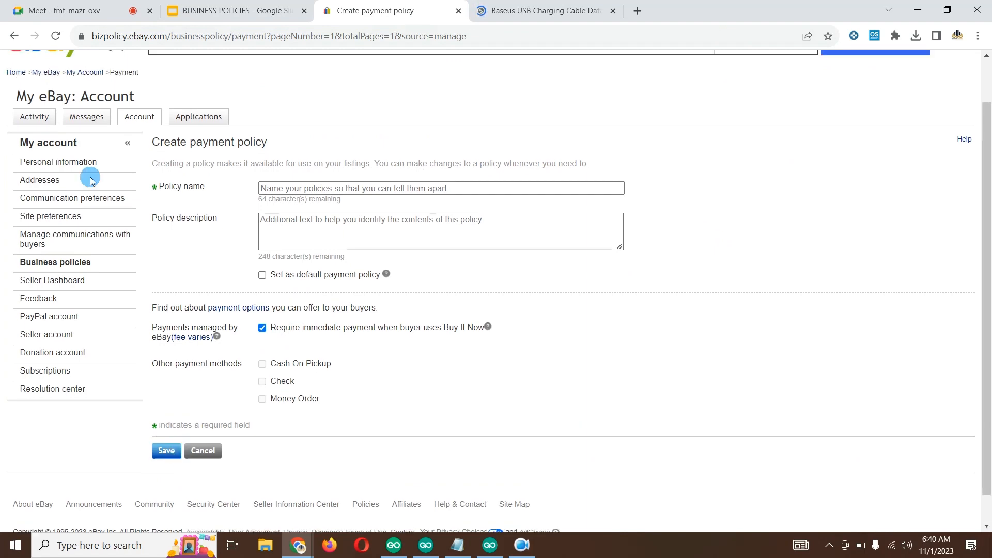
Step: Leave the payment policy form unsaved, go back to the business policies list, and start creating a return policy
left_click(14, 36)
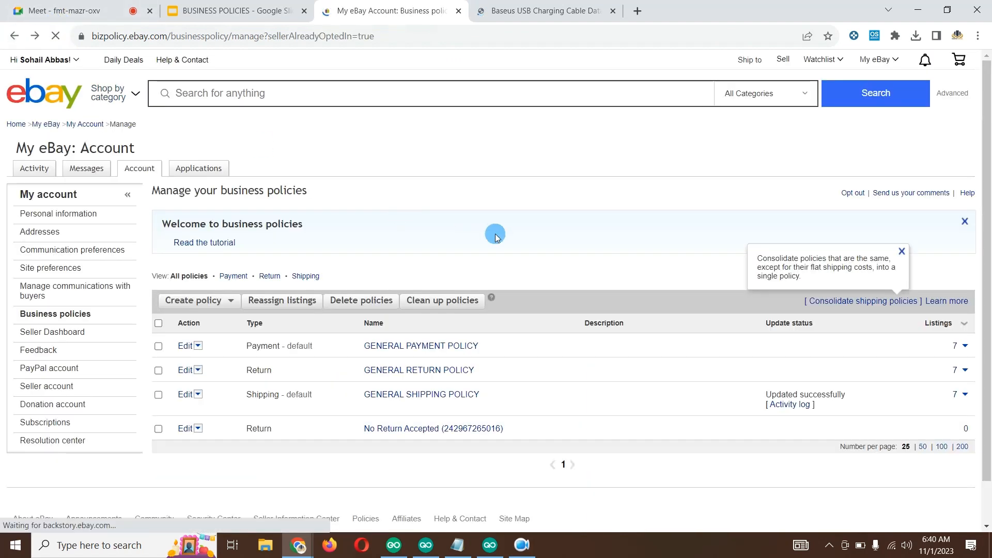
scroll(493, 232, "down", 1)
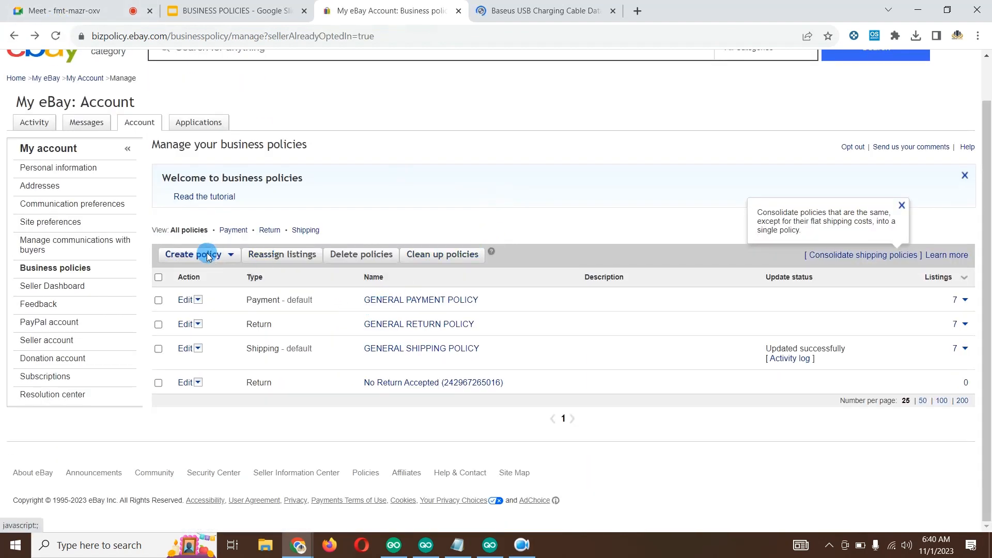
left_click(231, 257)
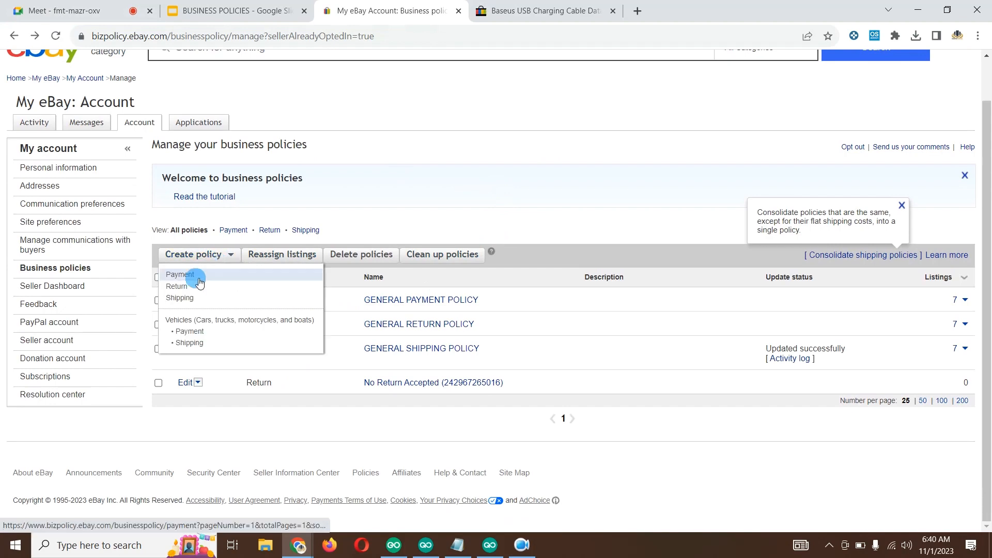
left_click(181, 286)
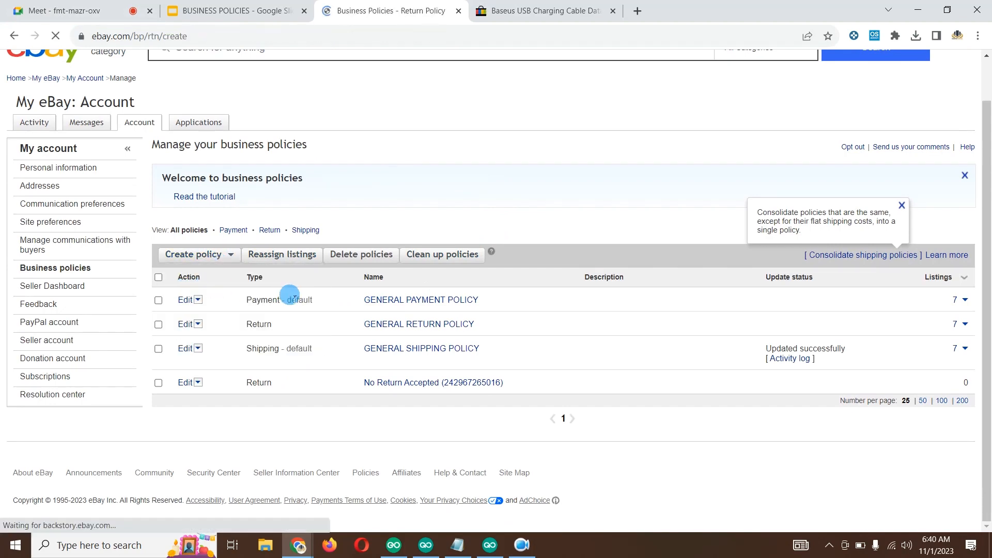
Step: Name the new return policy "general Return"
scroll(303, 265, "down", 1)
scroll(303, 265, "up", 1)
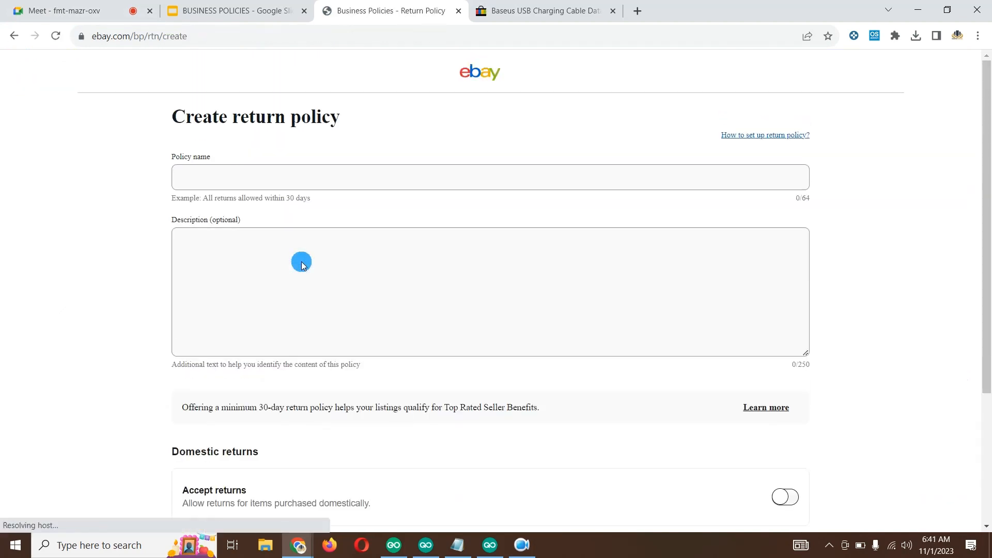
left_click(229, 178)
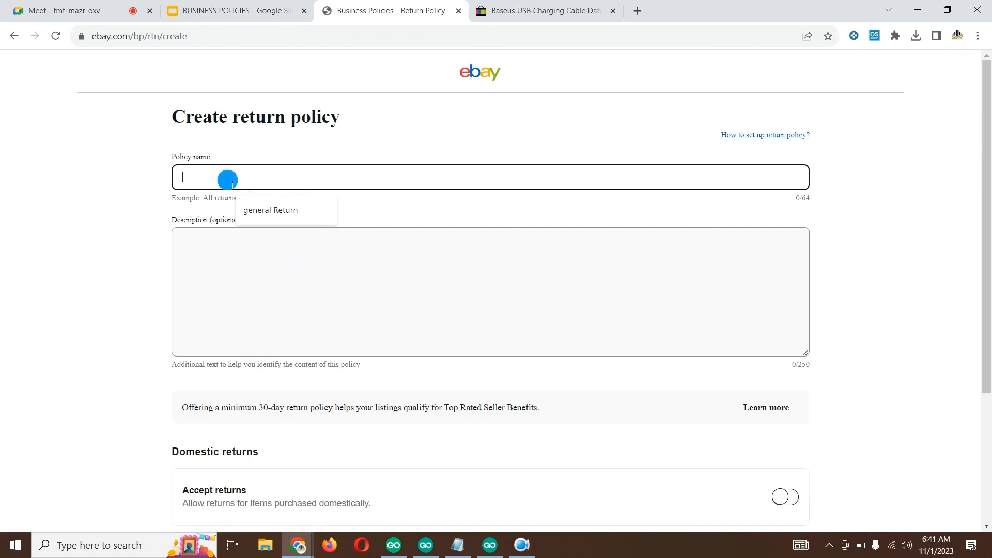
left_click(285, 209)
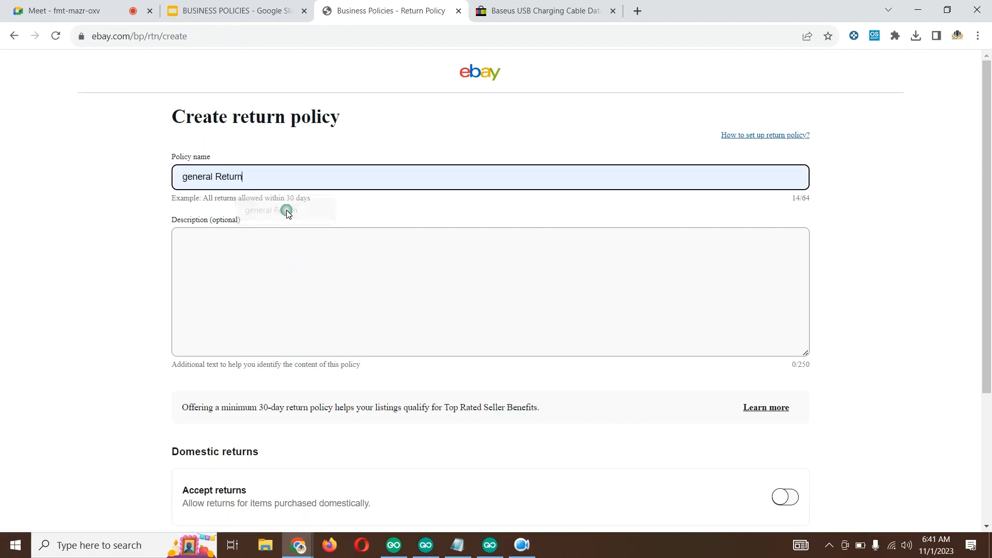
double_click(188, 177)
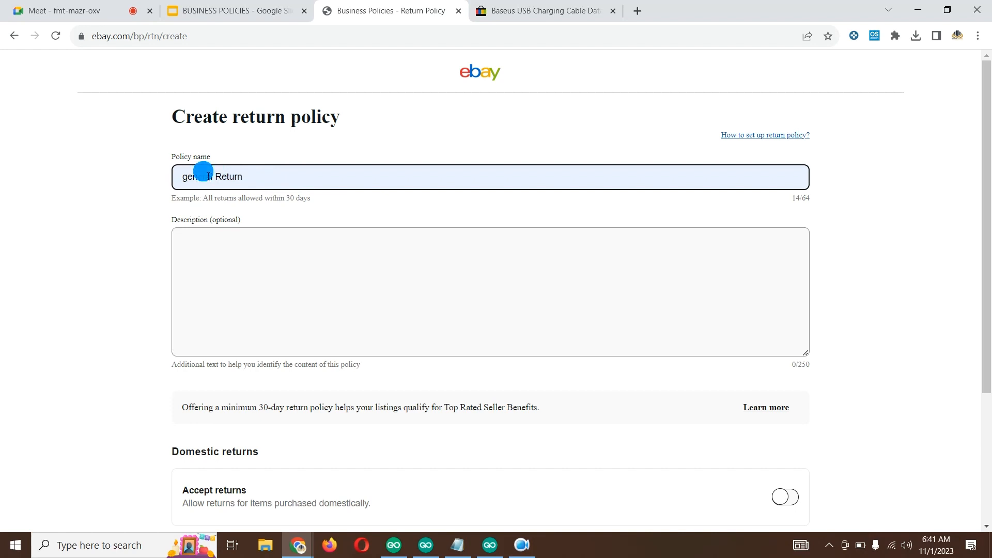
scroll(217, 186, "down", 3)
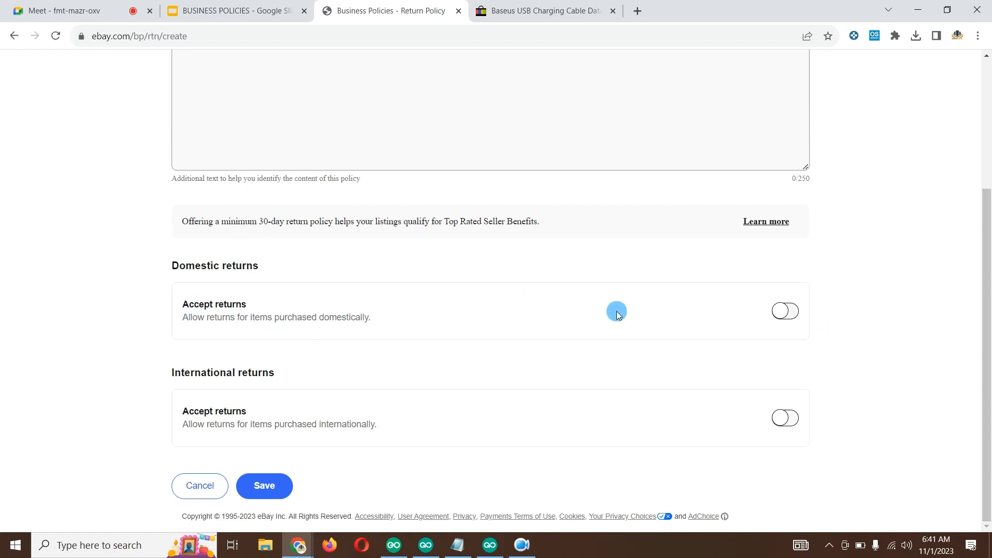
scroll(443, 277, "up", 3)
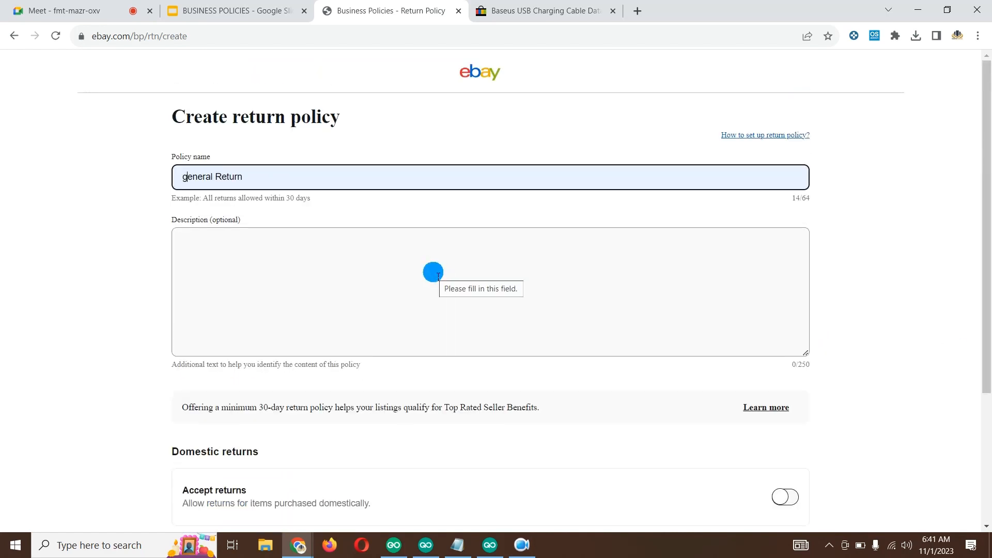
scroll(310, 222, "down", 3)
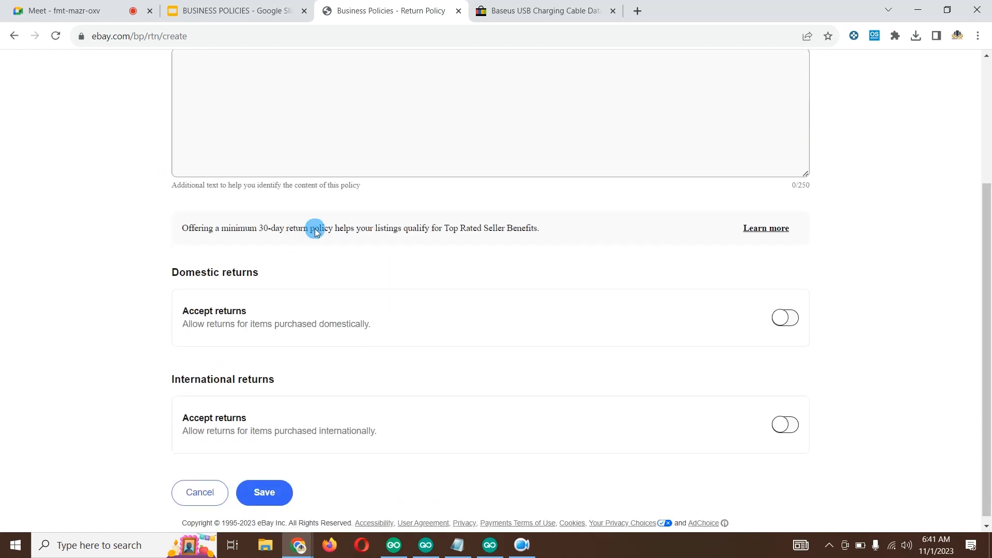
scroll(723, 357, "up", 3)
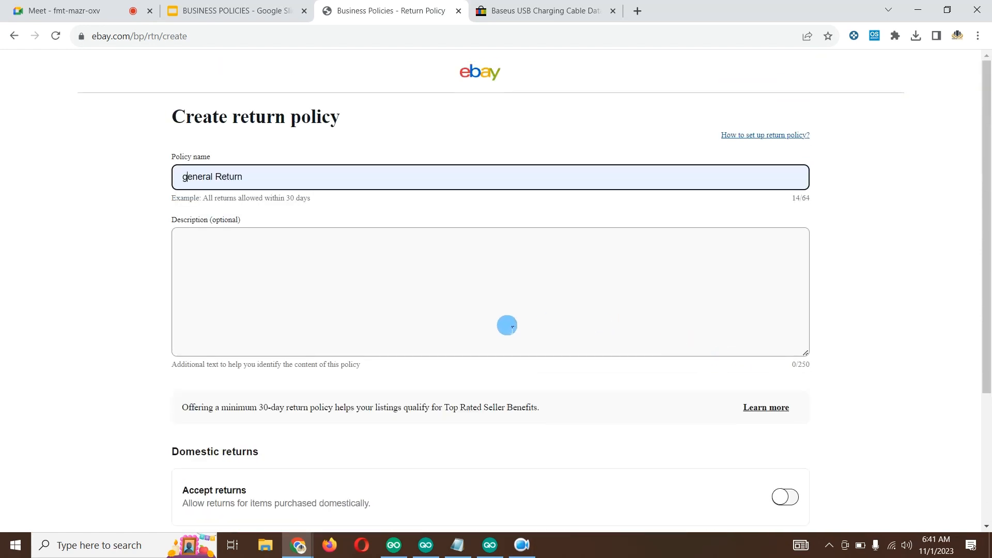
key("Delete")
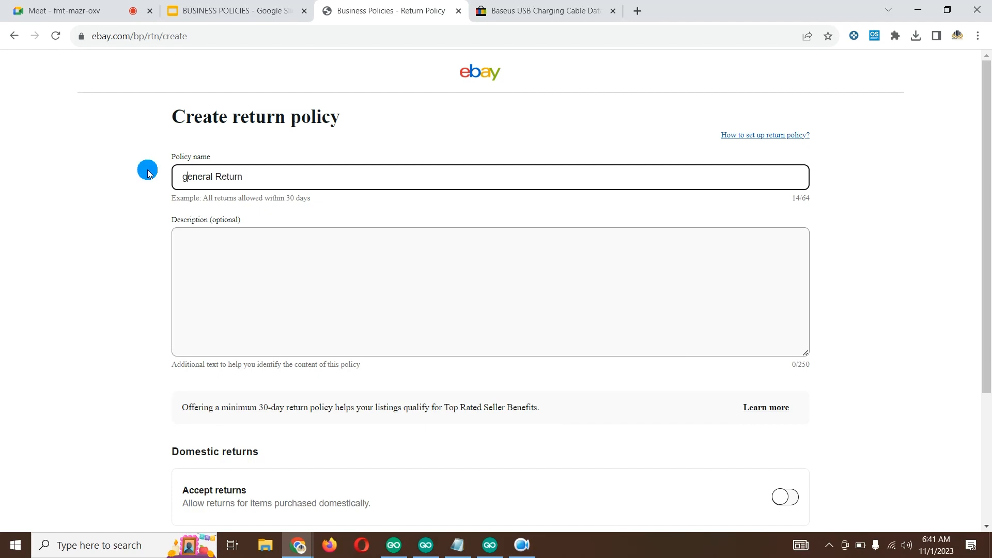
Step: Enable accepting returns for items purchased domestically
scroll(155, 174, "down", 4)
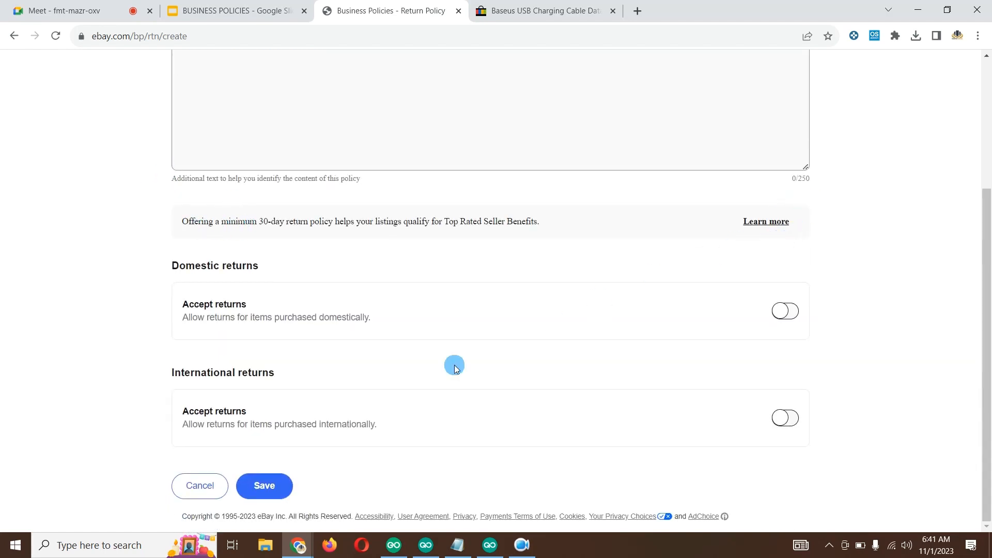
scroll(365, 393, "up", 4)
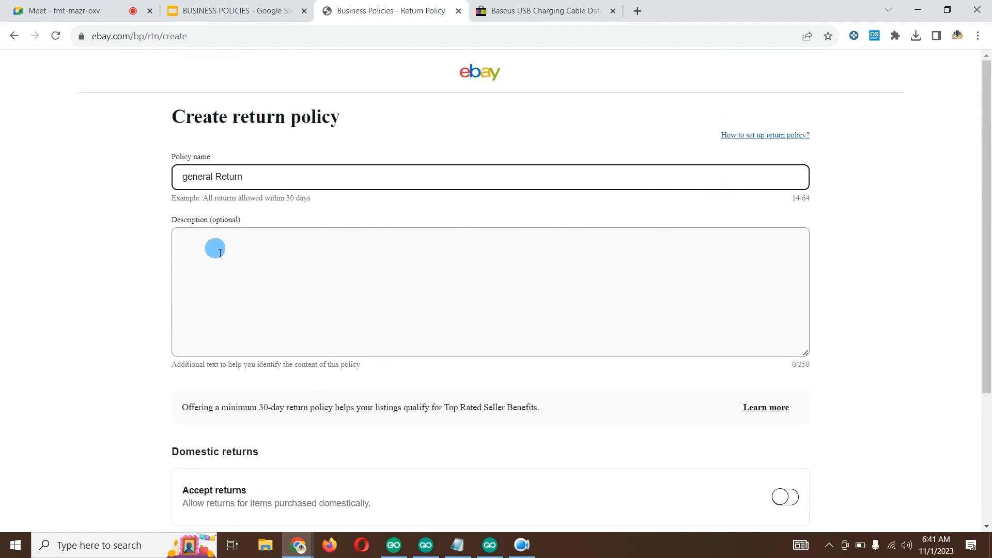
scroll(316, 227, "down", 3)
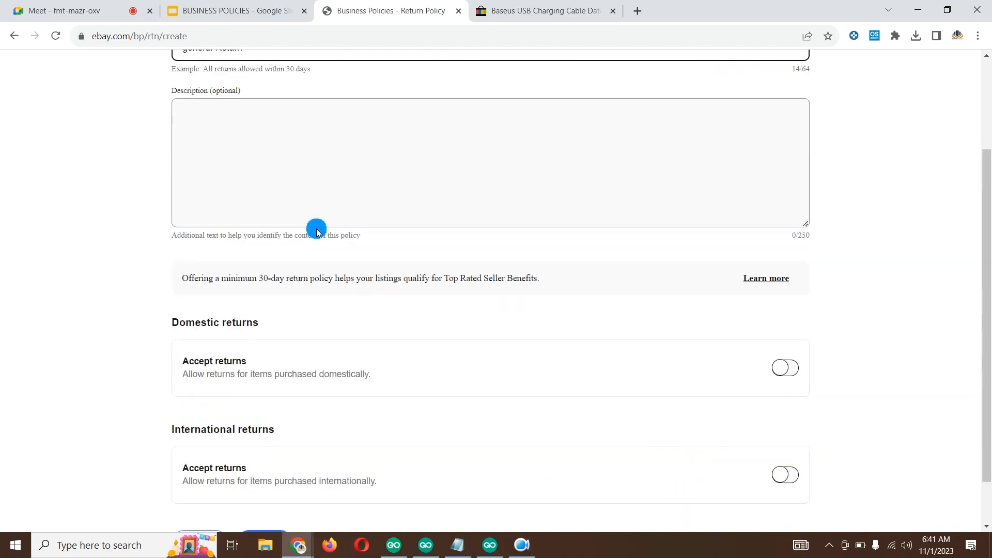
scroll(316, 228, "up", 3)
scroll(196, 149, "down", 4)
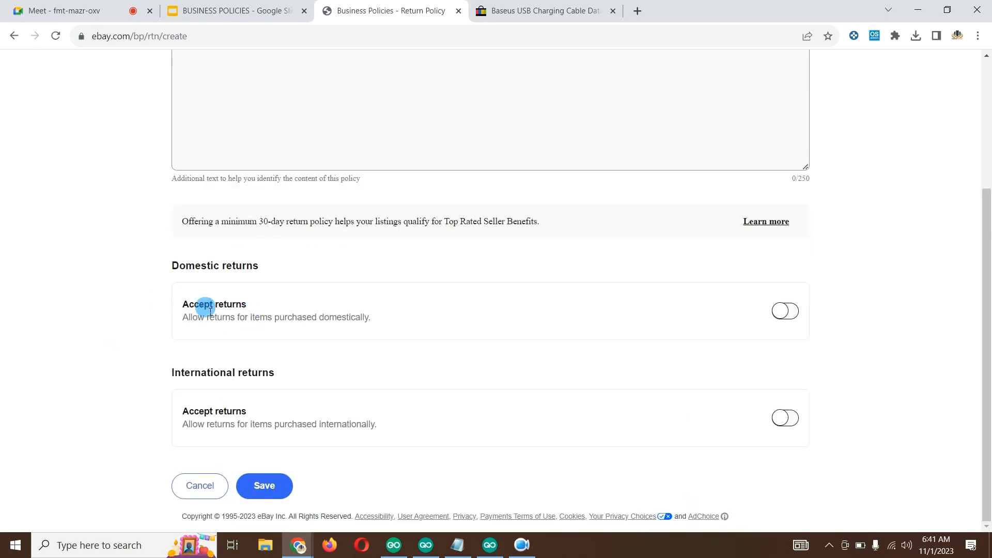
left_click(785, 310)
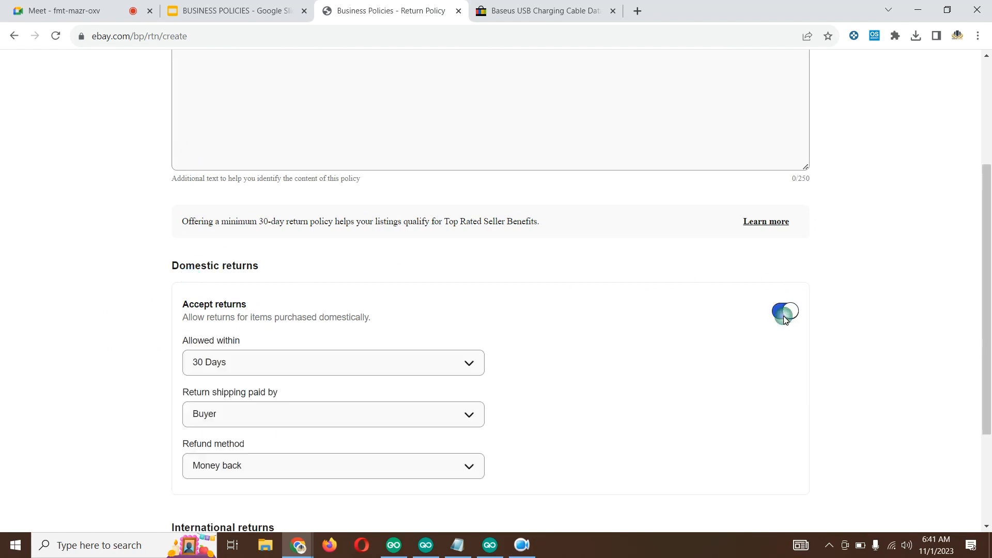
scroll(744, 315, "down", 1)
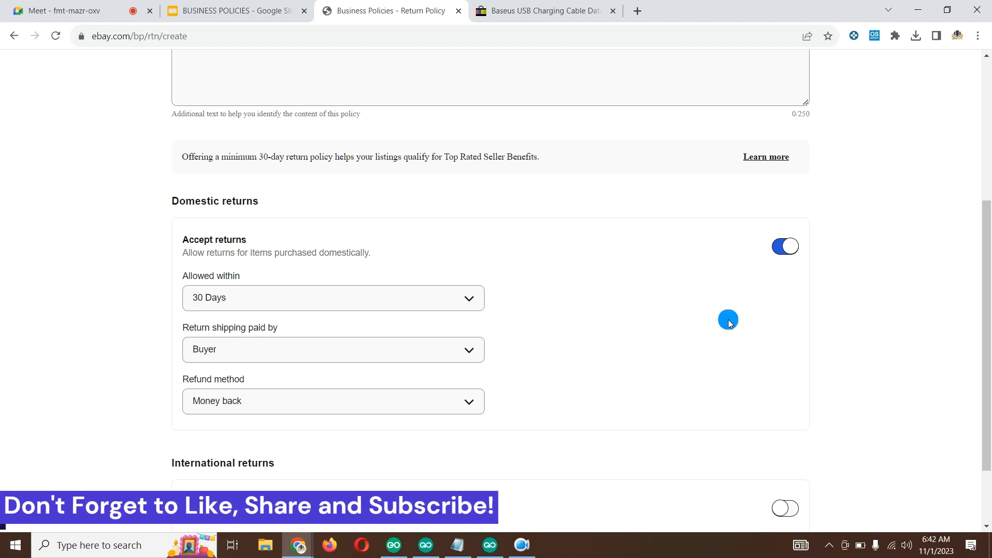
Step: Review the time periods offered for accepting domestic returns
left_click(253, 310)
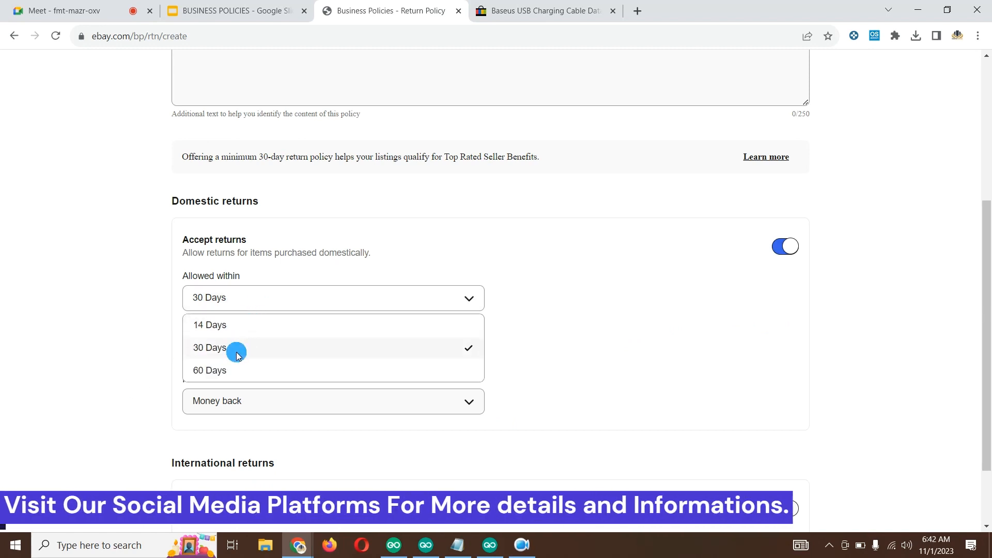
left_click(391, 310)
left_click(328, 303)
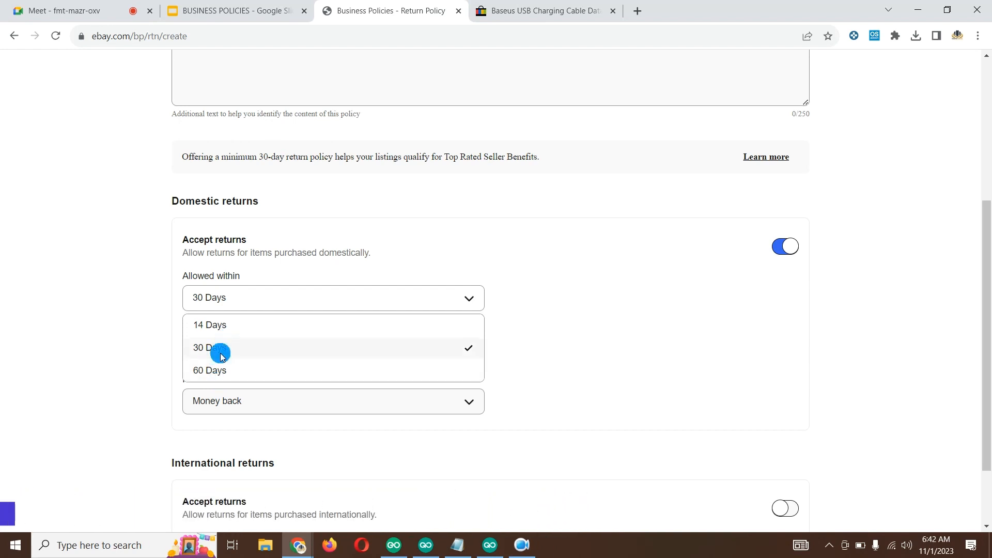
Step: Switch to the Google Meet call, admit the waiting participant, and go back to the return policy form
left_click(61, 10)
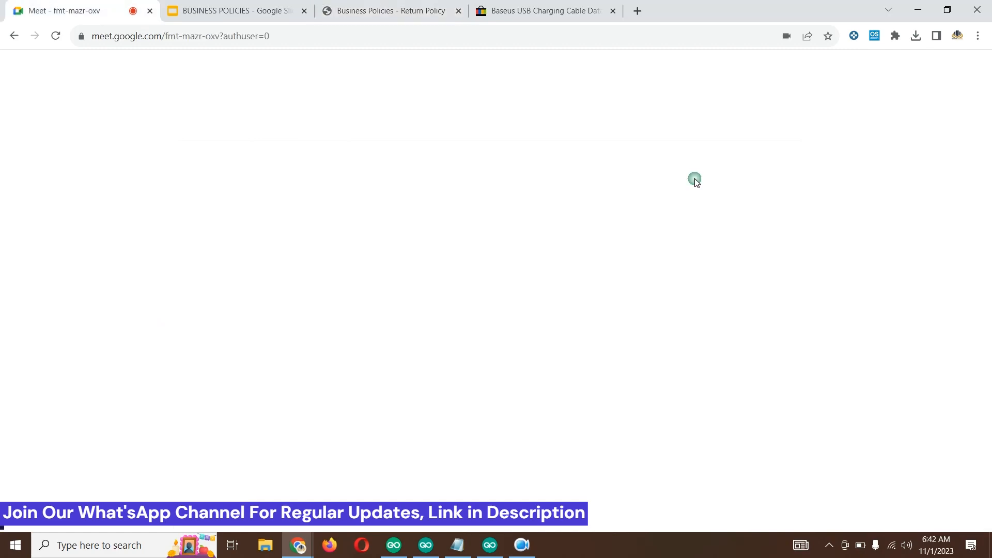
left_click(913, 273)
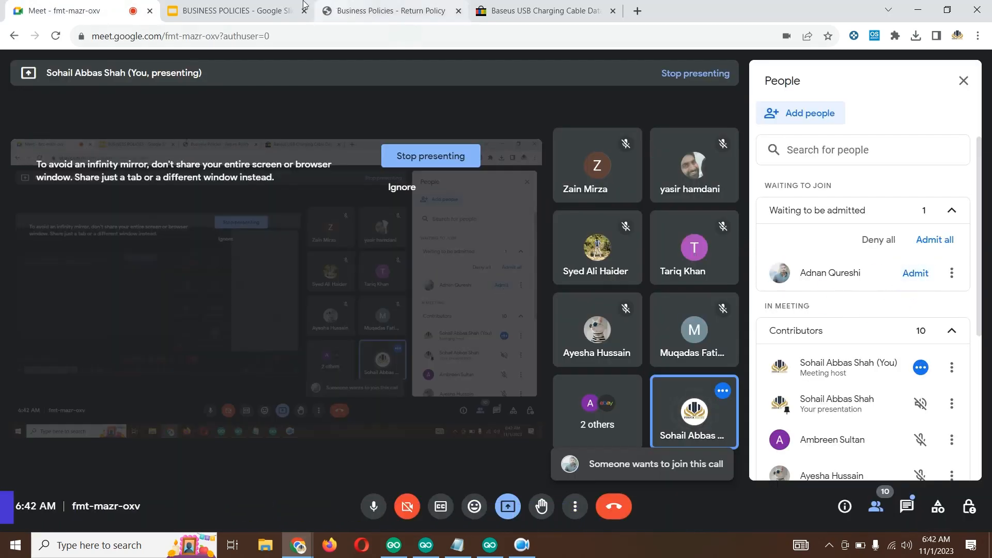
left_click(370, 11)
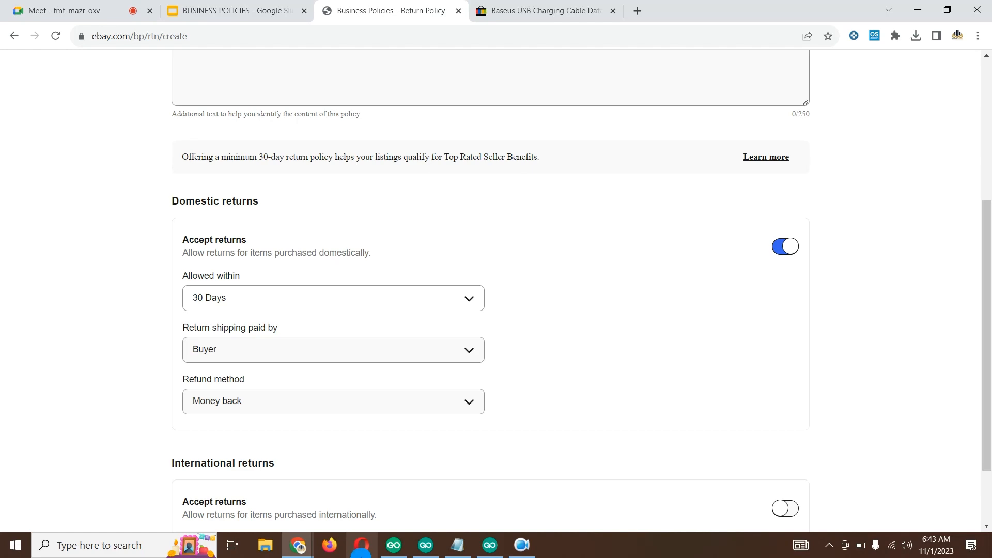
Step: Switch to the Baseus cable listing and locate its detailed return policy section
left_click(574, 15)
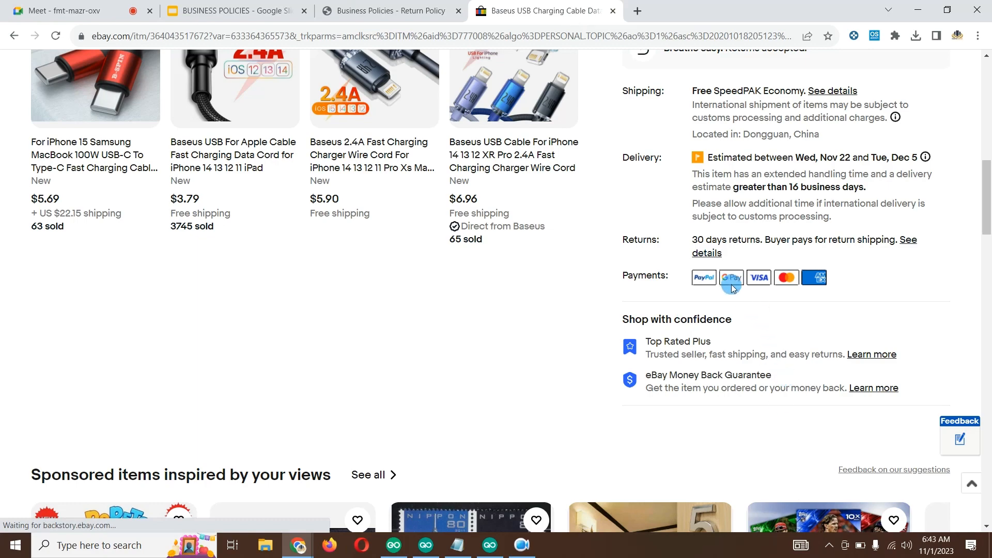
scroll(711, 246, "up", 1)
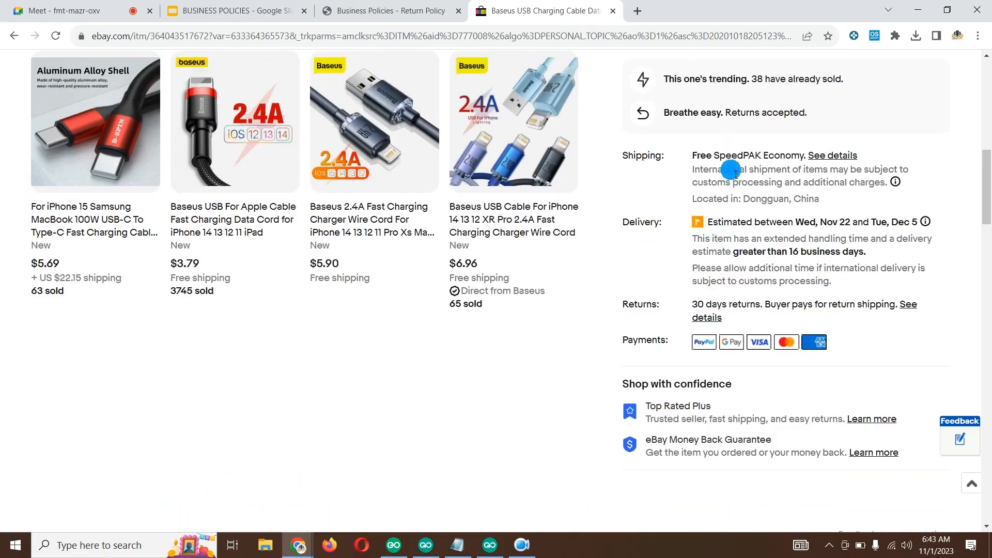
scroll(732, 171, "down", 1)
scroll(719, 259, "down", 2)
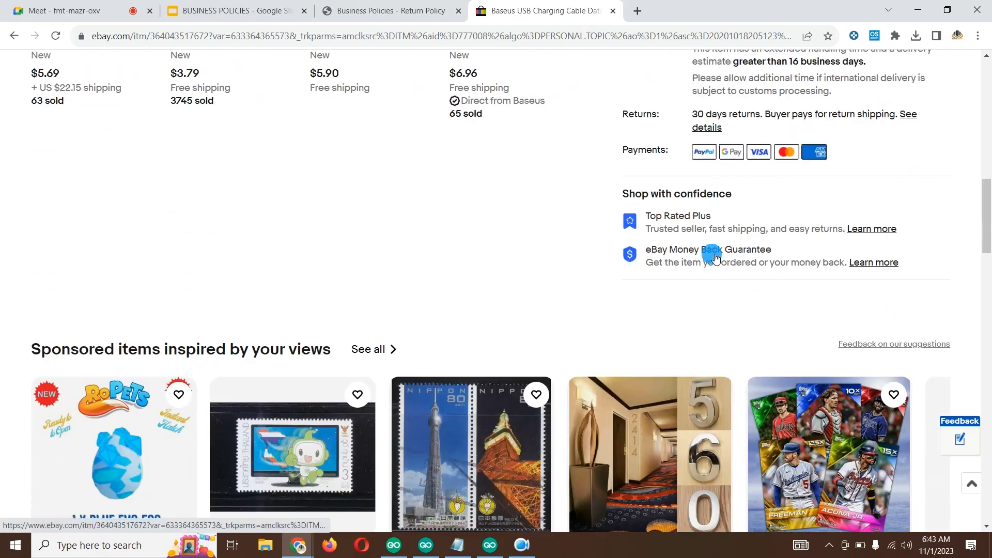
scroll(712, 255, "down", 8)
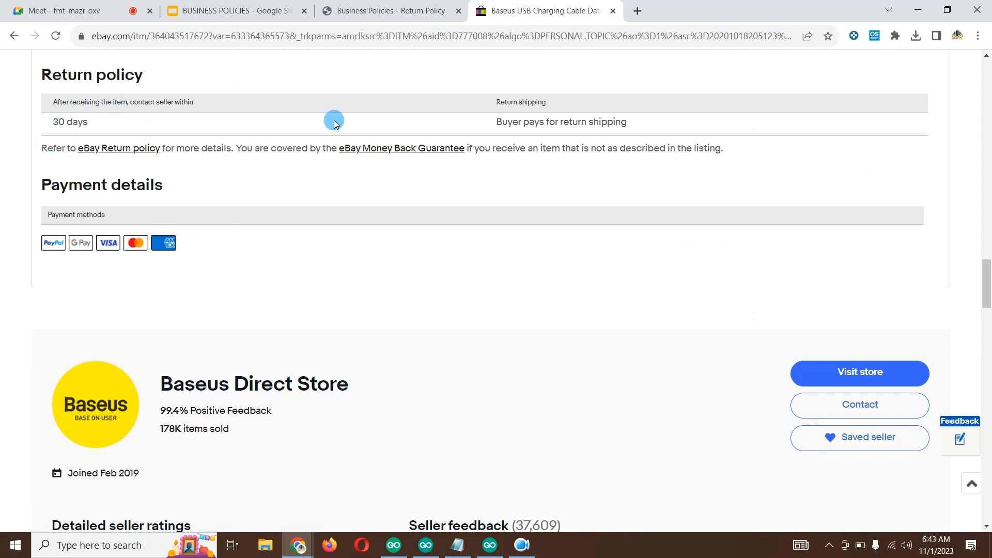
Step: Examine the return period and who pays for return shipping in the Baseus listing's return policy
double_click(82, 125)
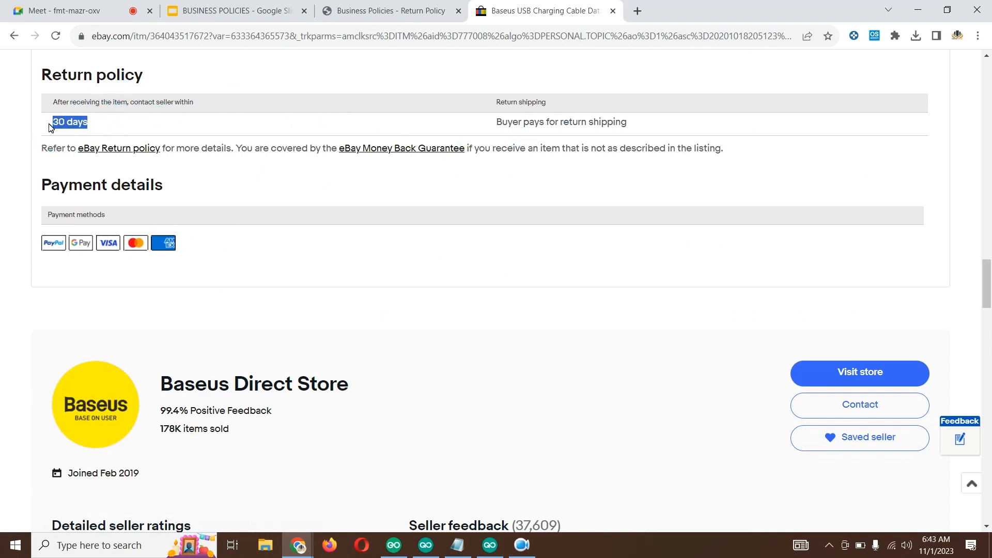
mouse_move(87, 124)
left_mouse_down()
mouse_move(49, 120)
mouse_move(94, 128)
left_mouse_up()
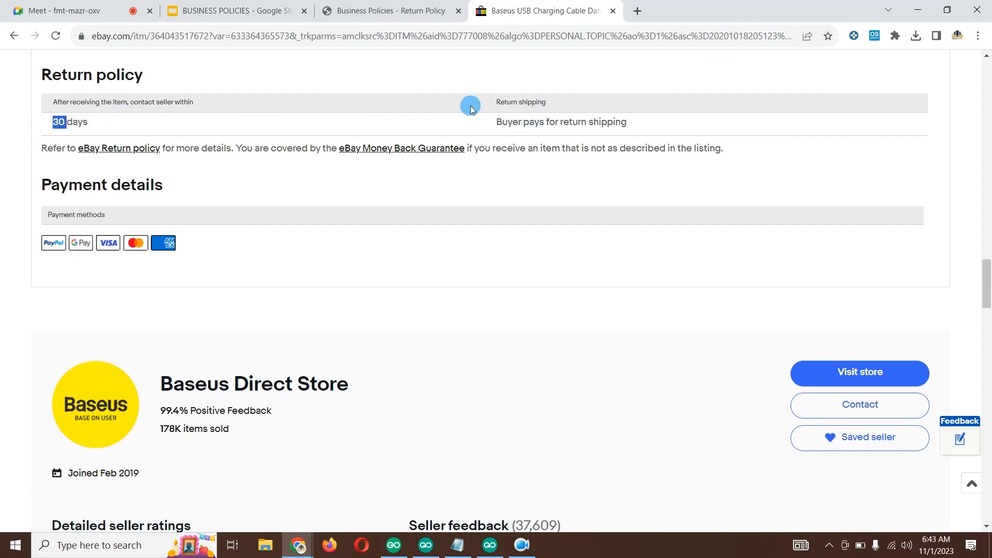
left_click_drag(490, 122, 551, 131)
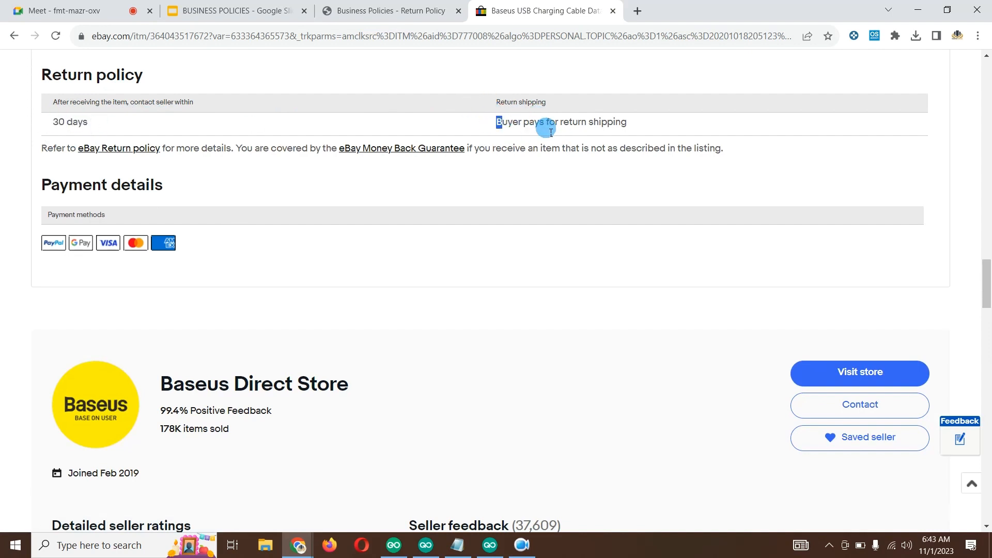
triple_click(638, 123)
double_click(574, 123)
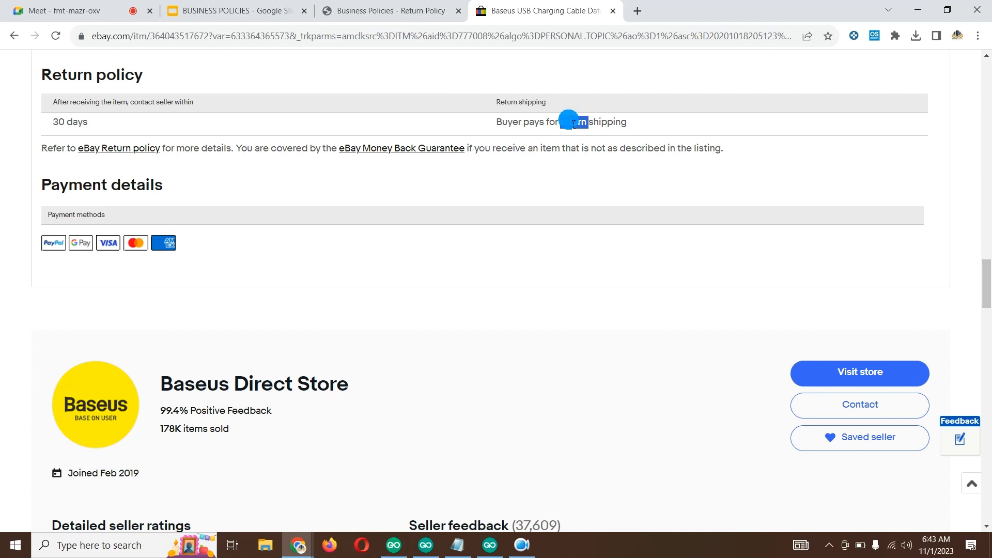
left_click_drag(496, 122, 624, 123)
left_click(627, 120)
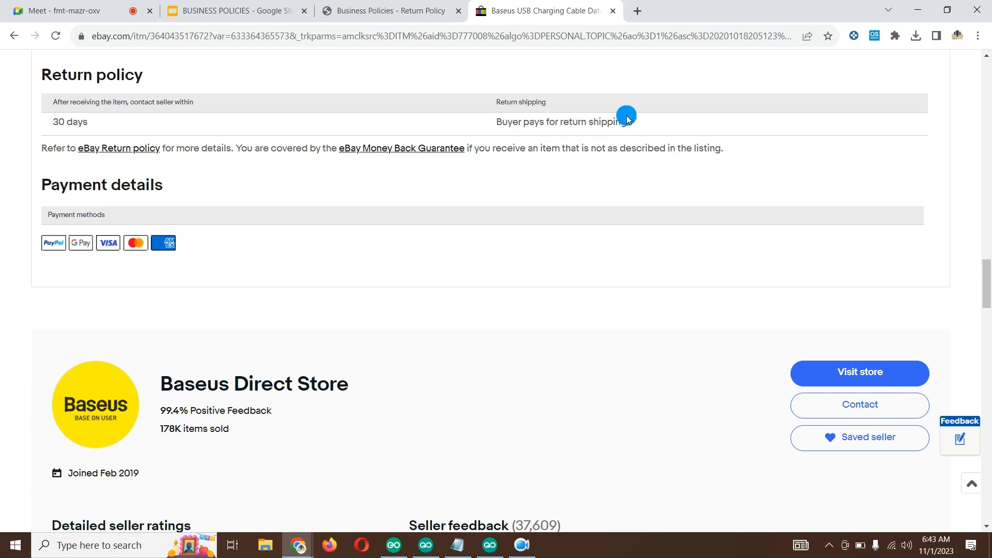
left_click_drag(496, 123, 502, 124)
left_click(536, 119)
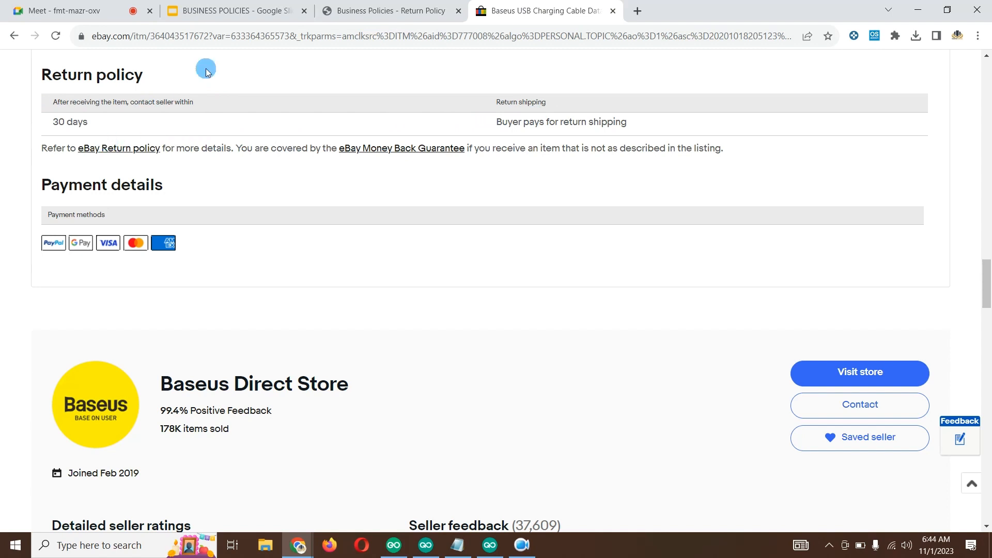
Step: In the return policy form, set domestic return shipping to "Free for buyer, you pay"
left_click(376, 7)
scroll(284, 248, "down", 2)
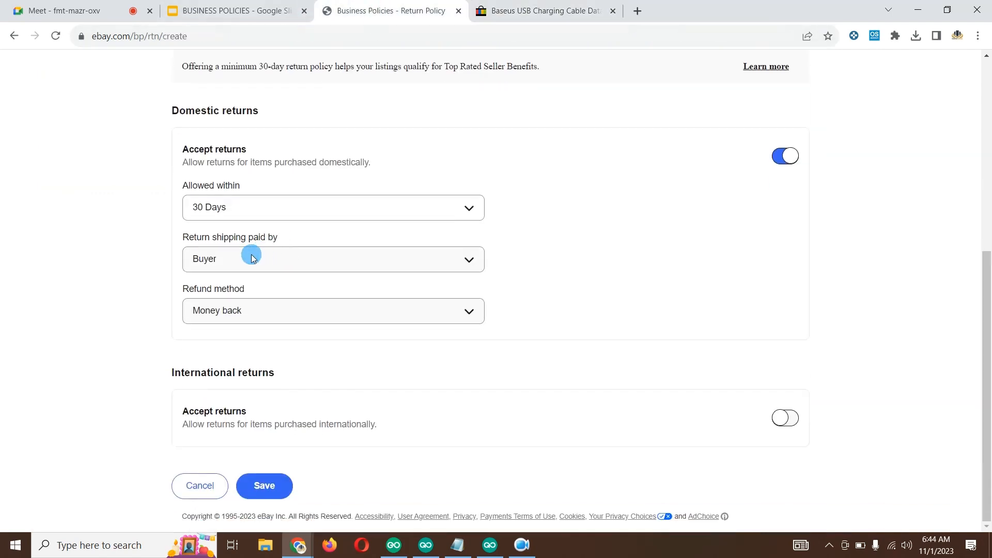
left_click(233, 262)
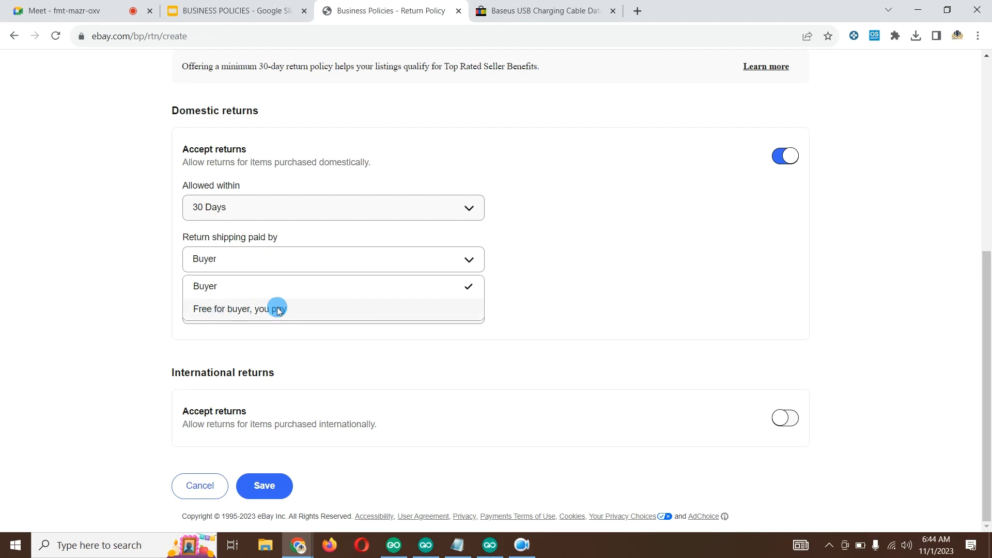
left_click(204, 309)
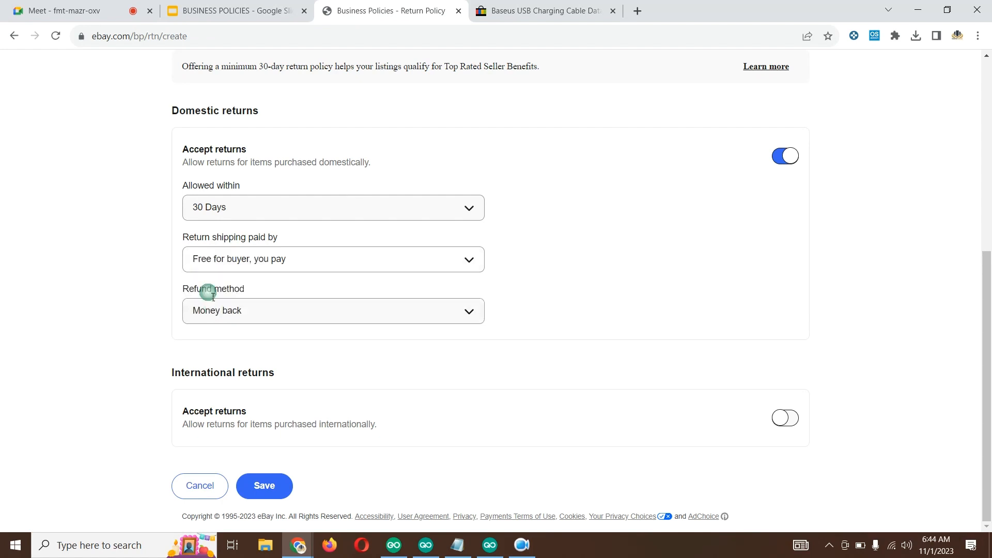
Step: Compare the return shipping terms in the Baseus cable listing with the return shipping payer options in the return policy form
left_click(571, 9)
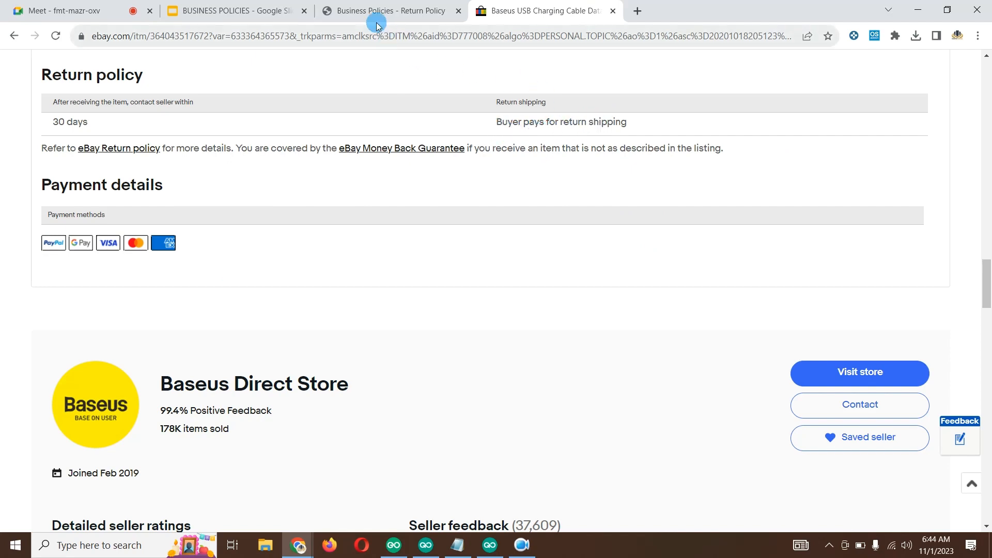
scroll(453, 168, "up", 15)
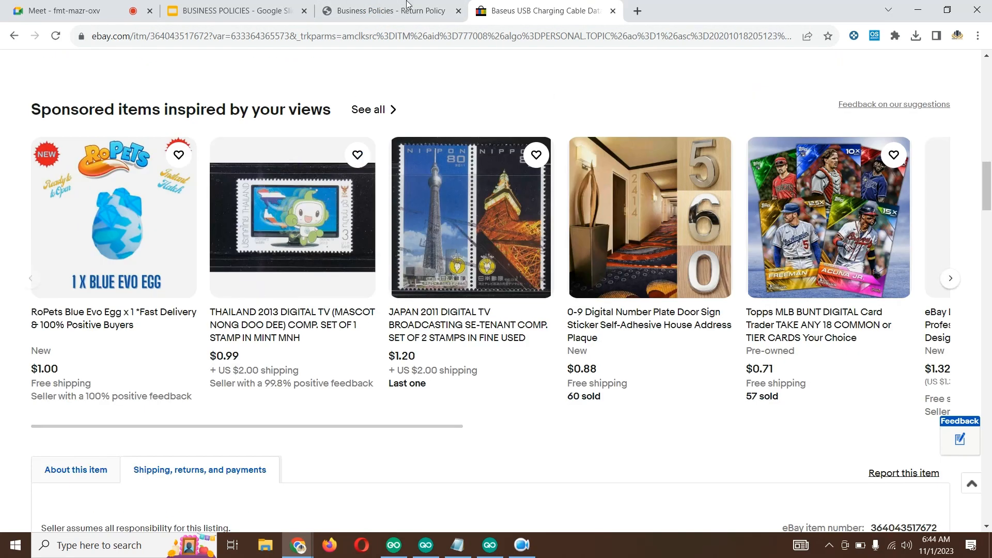
left_click(386, 12)
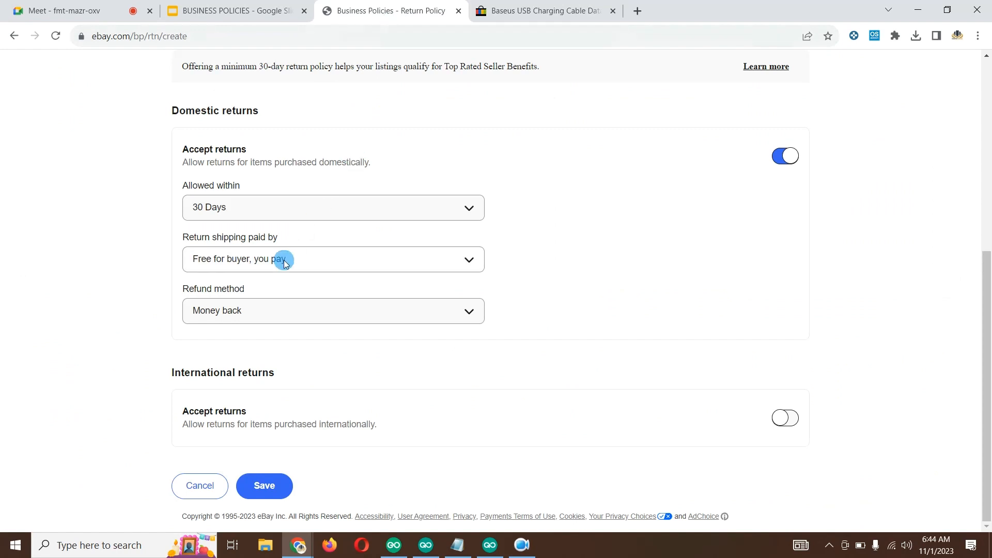
left_click(237, 261)
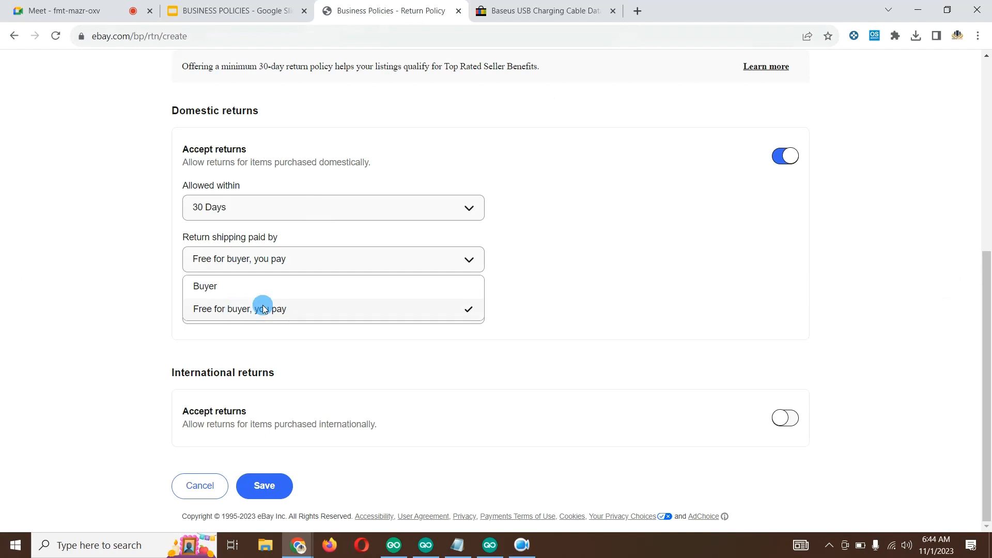
left_click(557, 276)
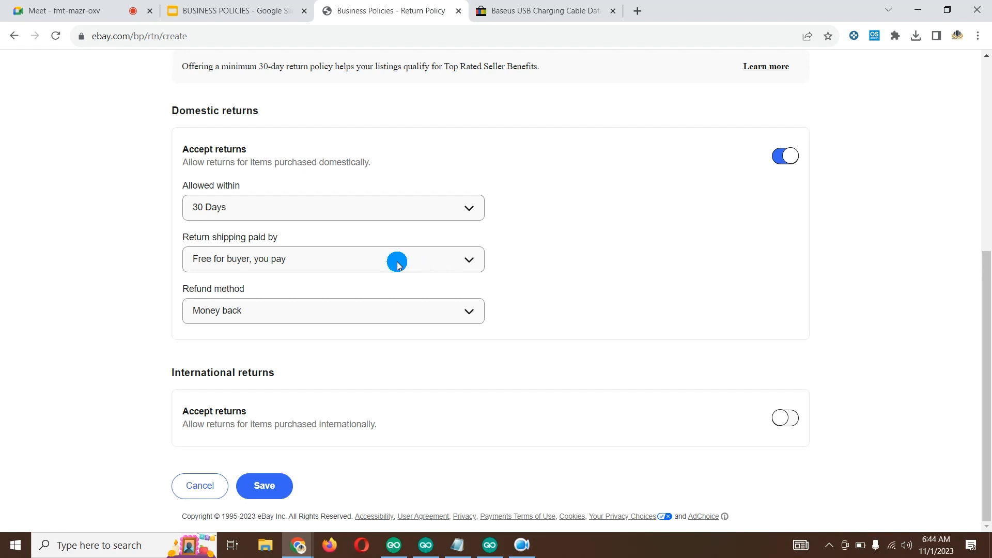
Step: Try a 60-day period for domestic returns and set it back to 30 days
left_click(275, 216)
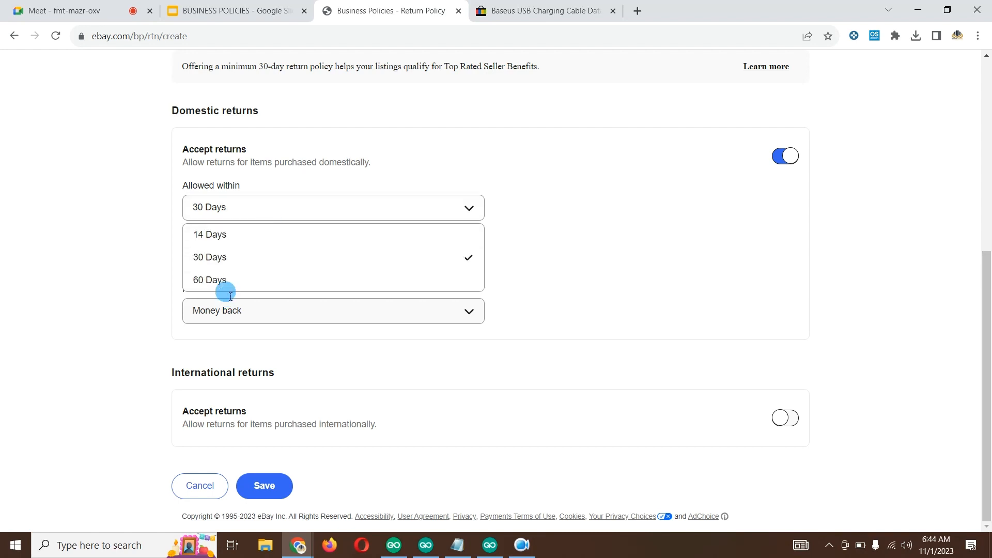
left_click(220, 283)
left_click(245, 269)
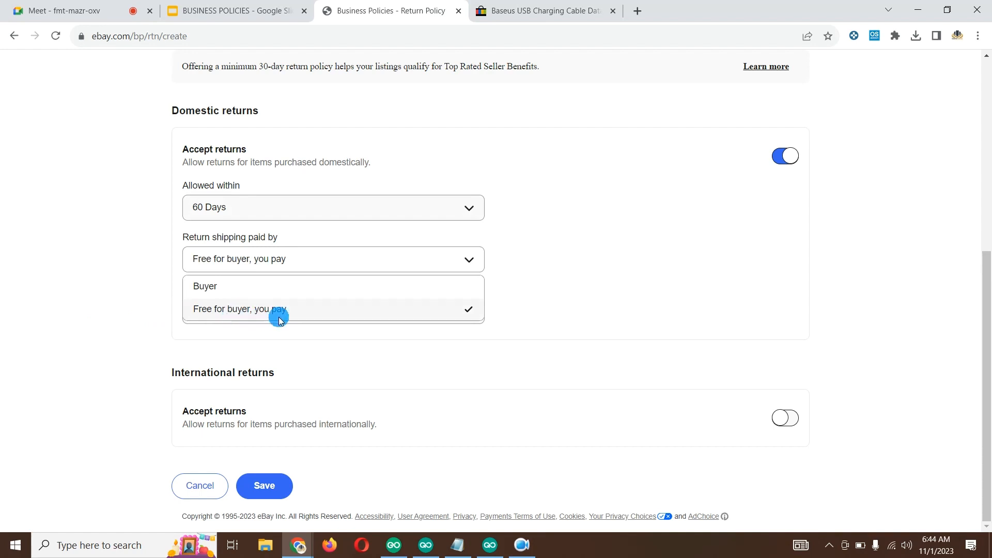
left_click(222, 209)
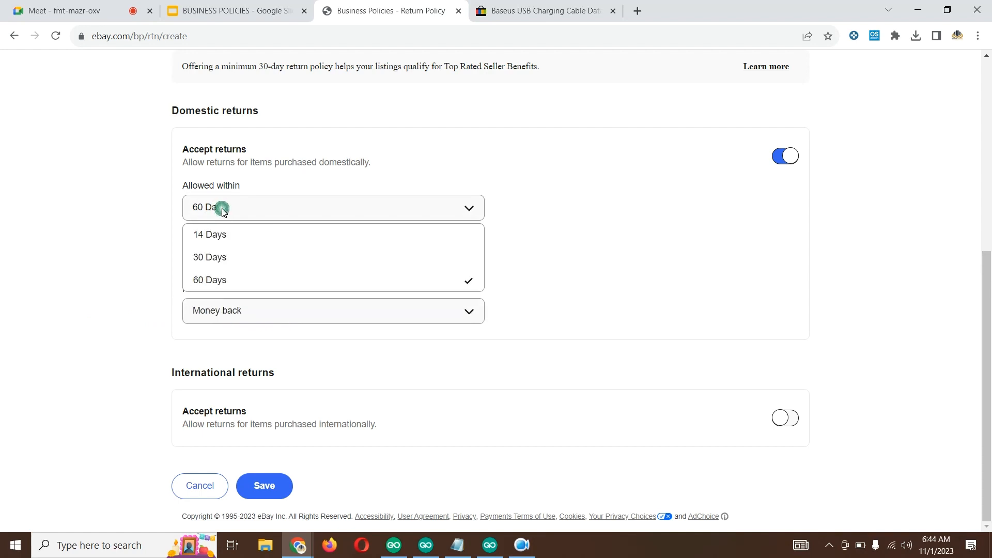
left_click(233, 257)
Step: Set domestic return shipping to be paid by the buyer
left_click(234, 258)
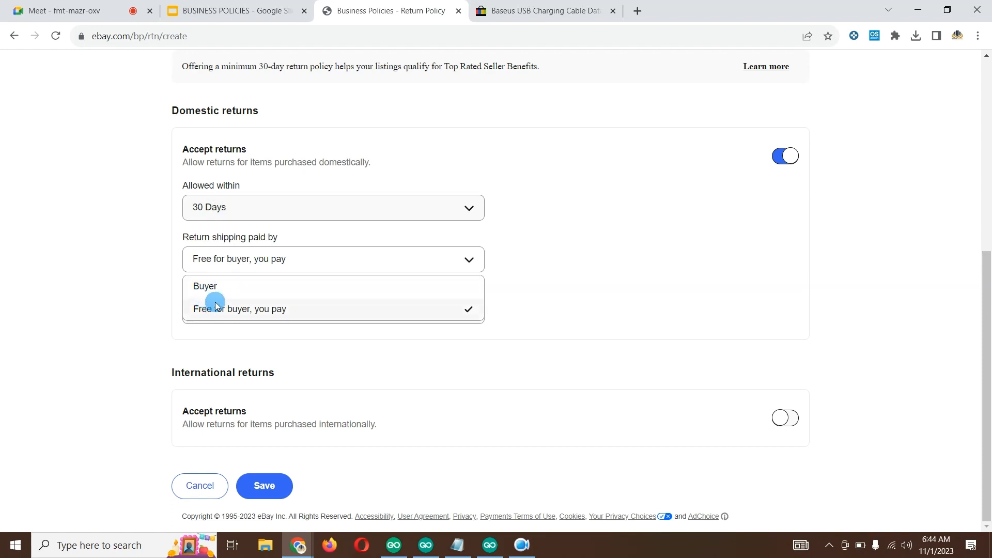
double_click(223, 286)
left_click(205, 401)
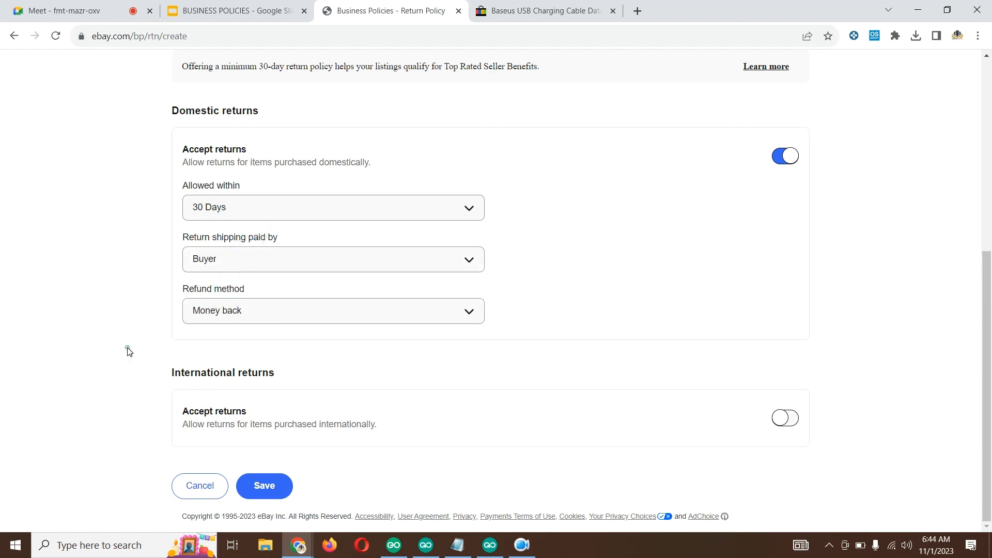
left_click(126, 343)
Step: Try "Money back or replacement" as the domestic refund method and restore it to "Money back"
left_click(278, 311)
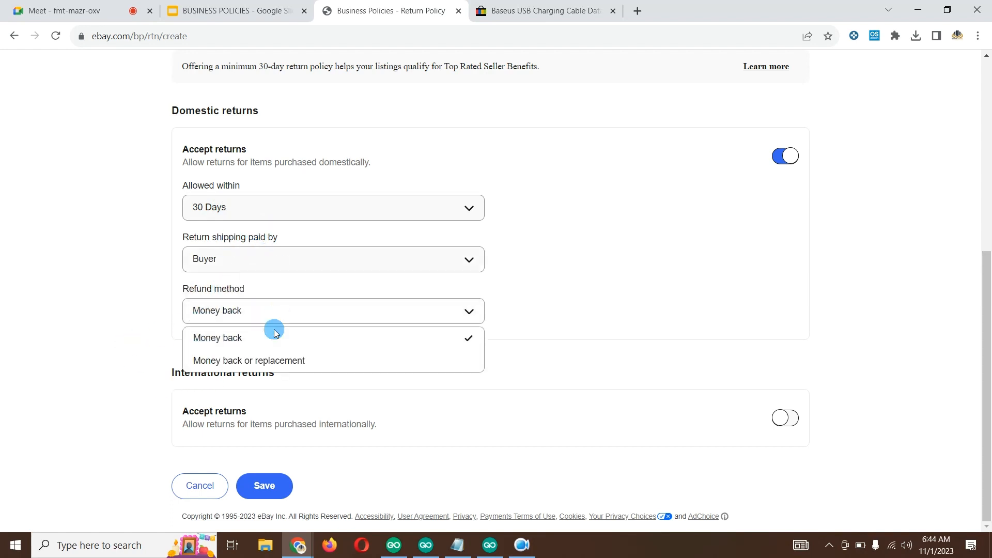
left_click(553, 295)
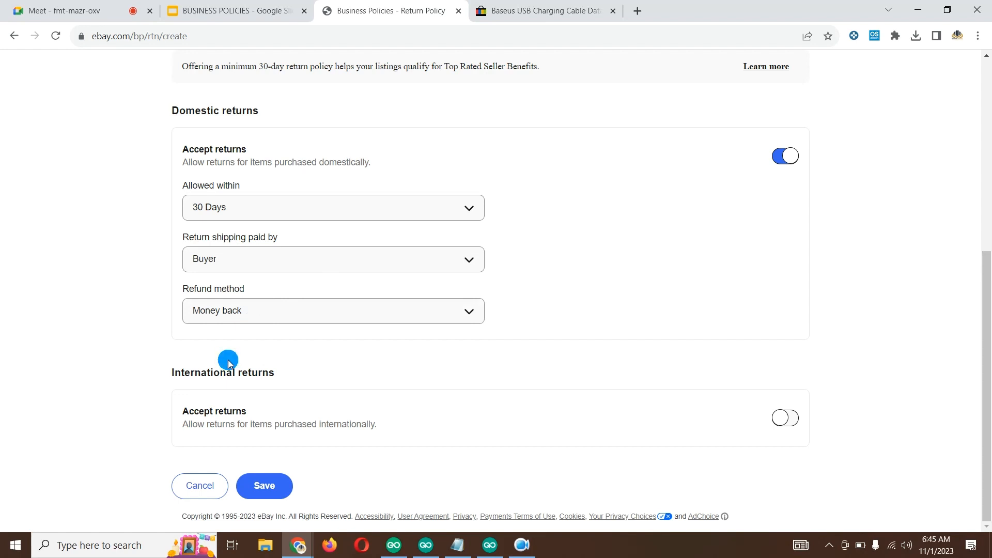
left_click(290, 313)
left_click(276, 314)
left_click(253, 318)
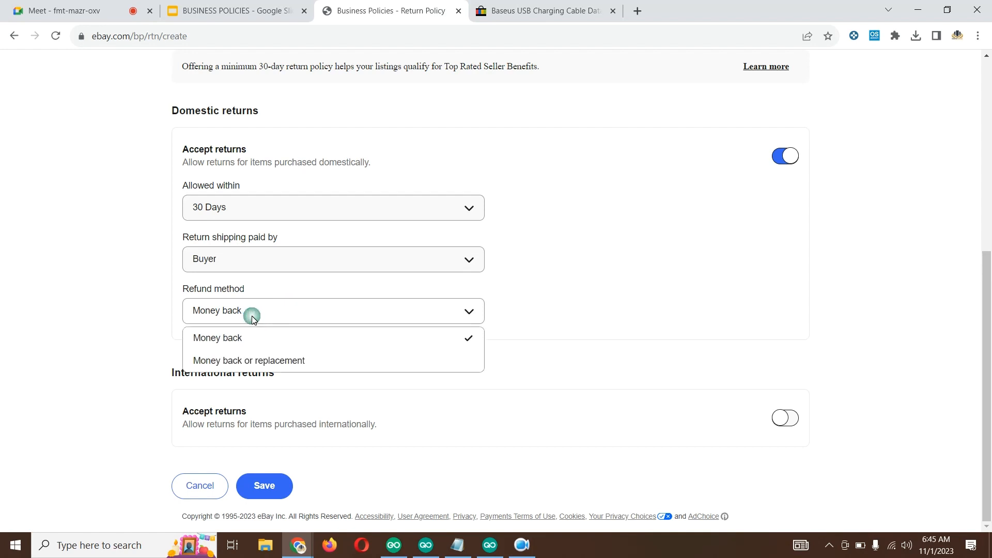
left_click(234, 363)
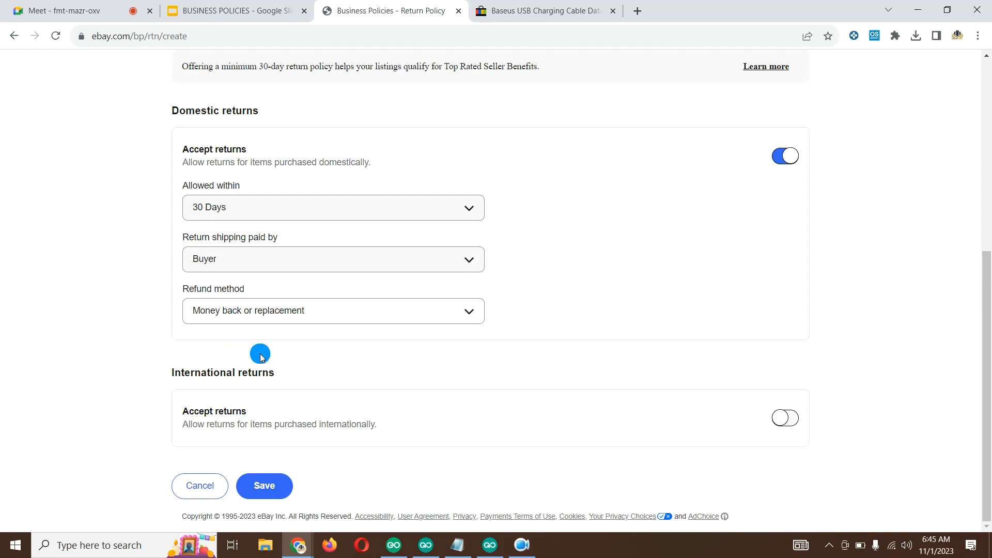
left_click(306, 310)
left_click(307, 336)
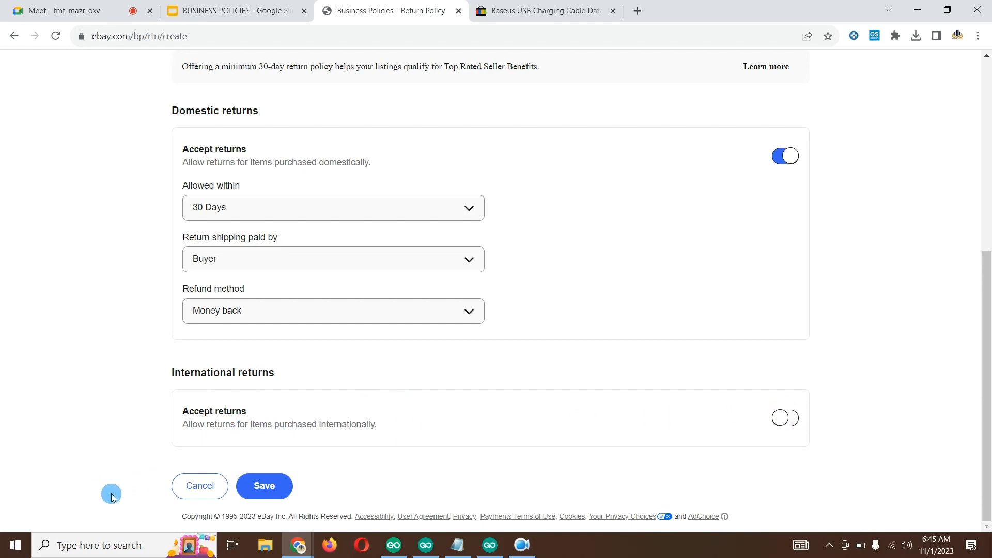
Step: Leave the return policy form without saving, check the four basic policies slide in Google Slides, and return to the eBay business policies page
scroll(266, 494, "up", 7)
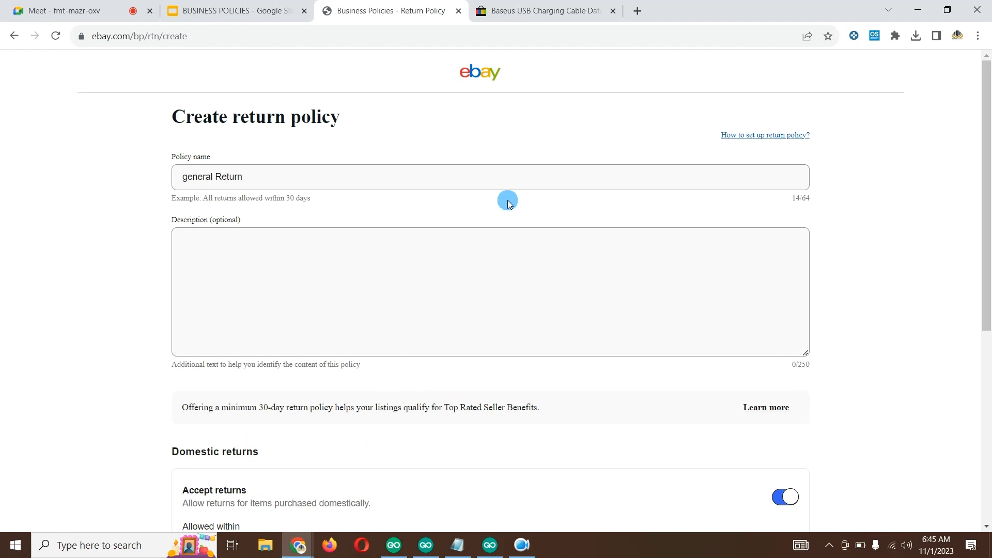
left_click(501, 172)
left_click(500, 171)
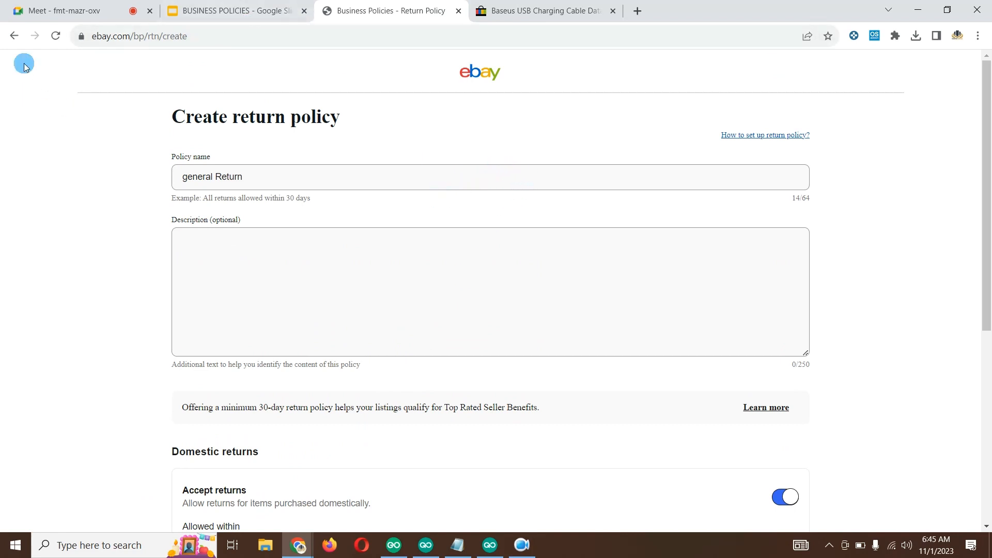
left_click(13, 35)
left_click(178, 5)
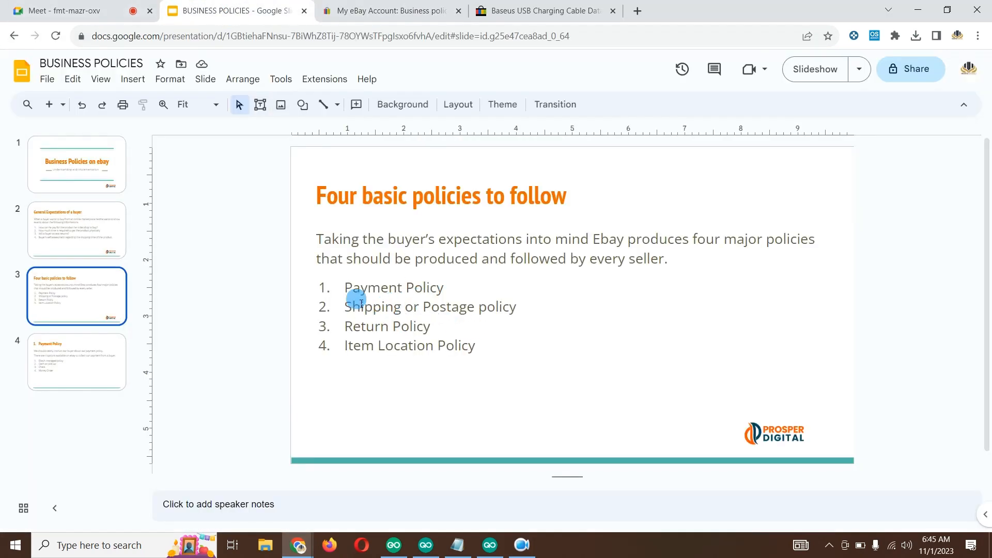
left_click(331, 13)
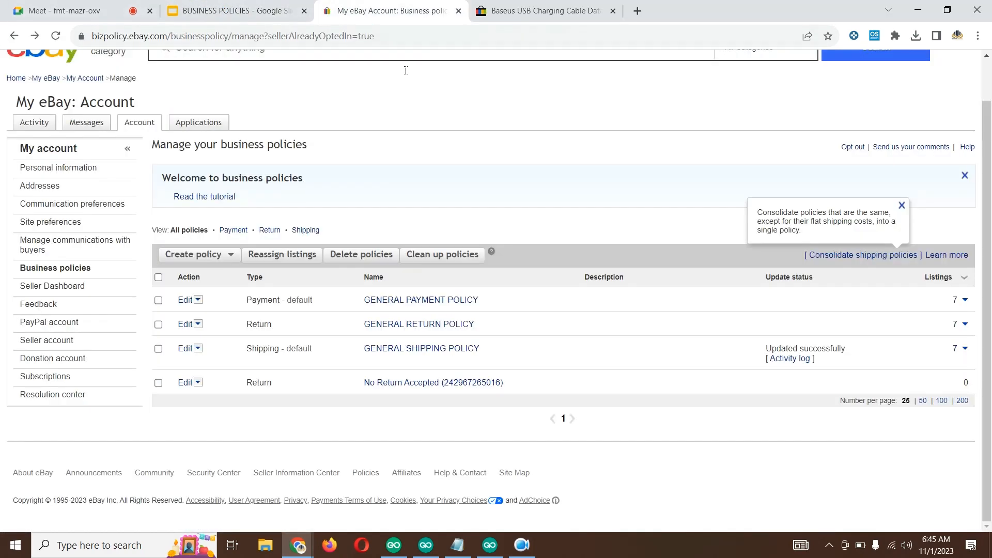
left_click(215, 254)
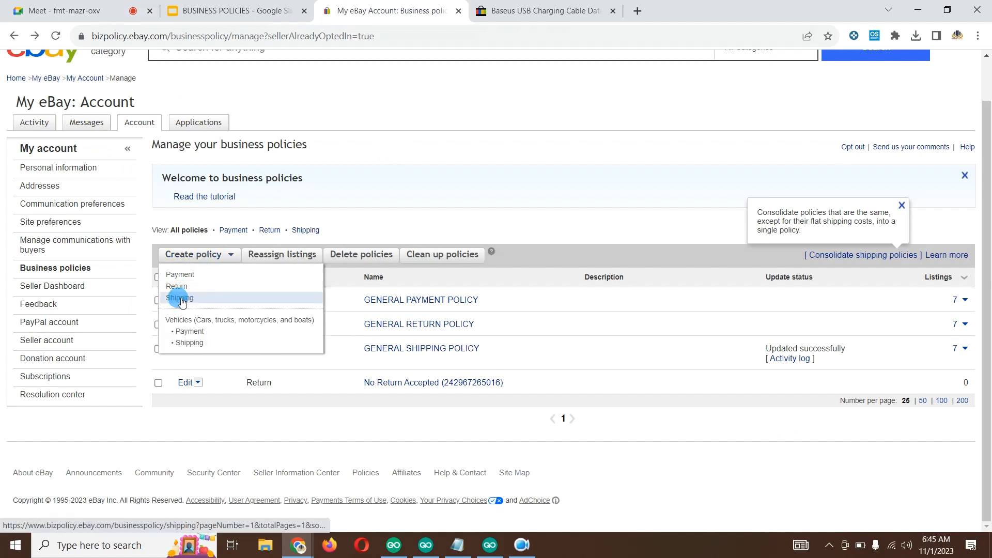
left_click(175, 289)
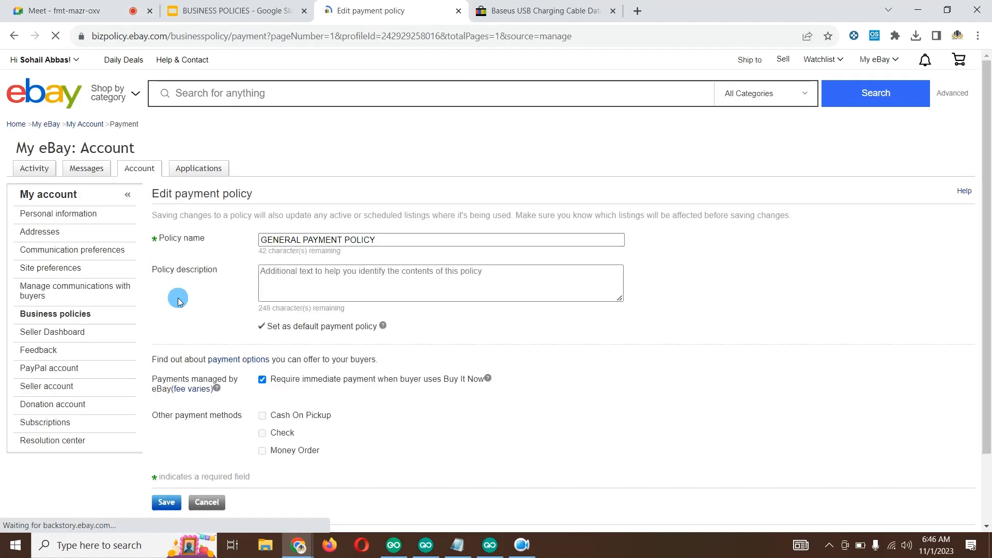
left_click(230, 304)
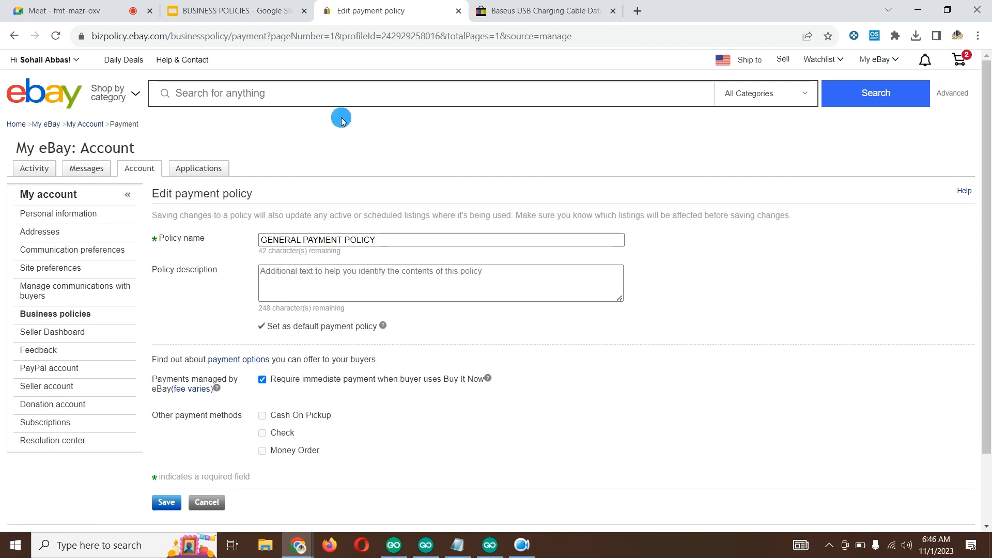
scroll(317, 110, "down", 2)
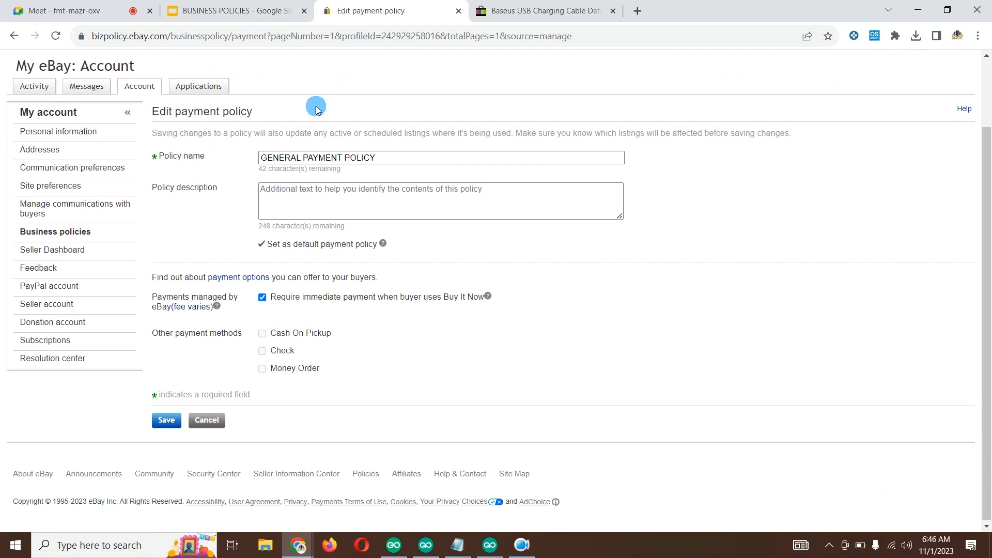
scroll(318, 110, "up", 2)
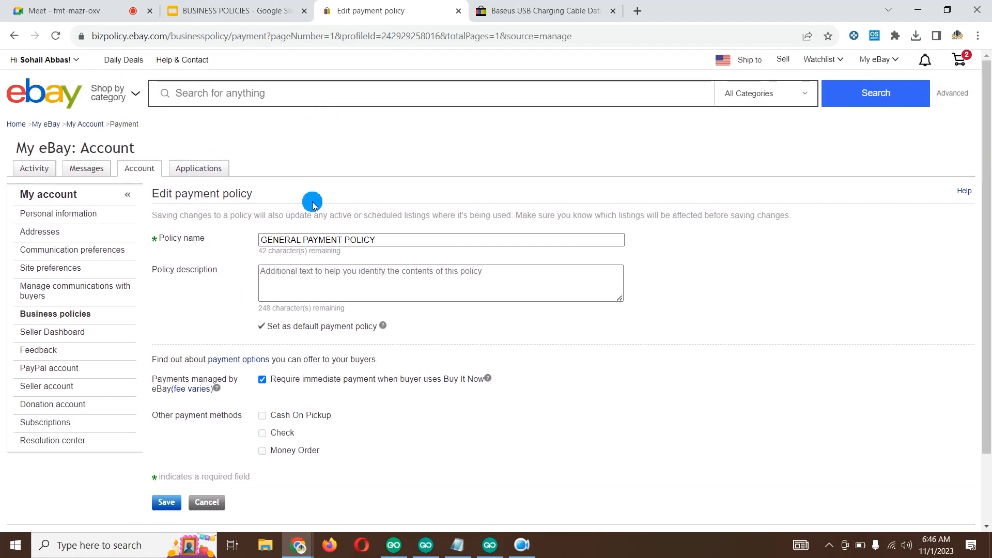
scroll(308, 203, "down", 2)
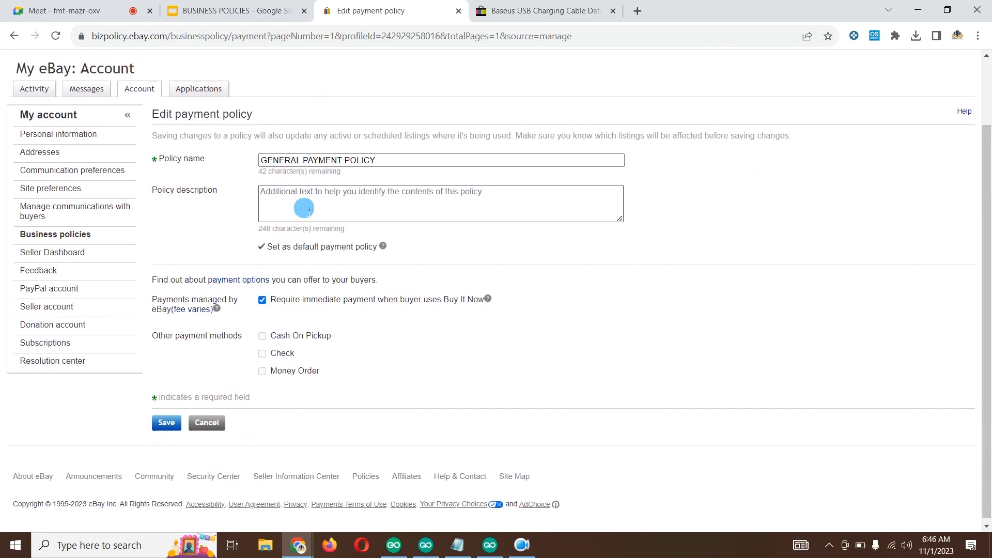
scroll(304, 208, "up", 2)
scroll(304, 209, "down", 2)
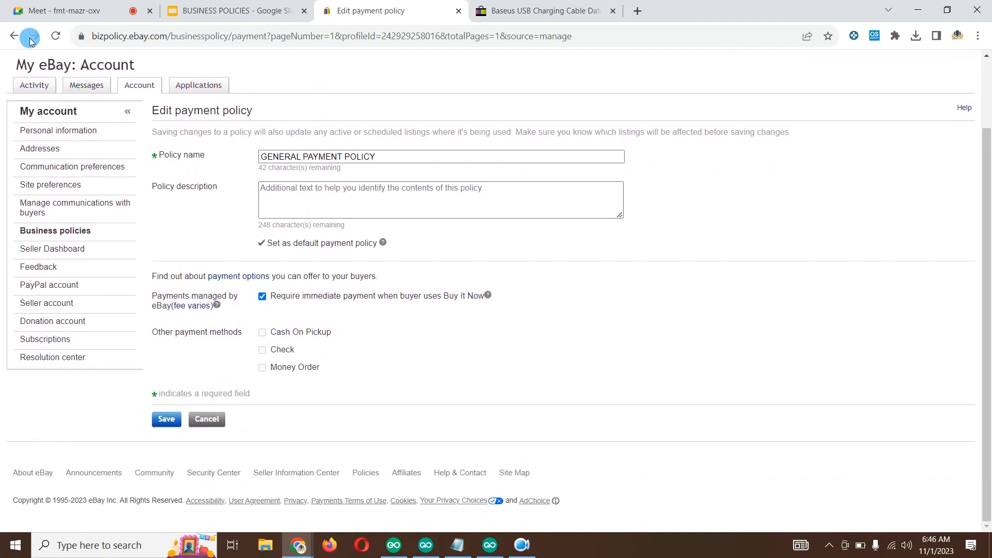
left_click(17, 38)
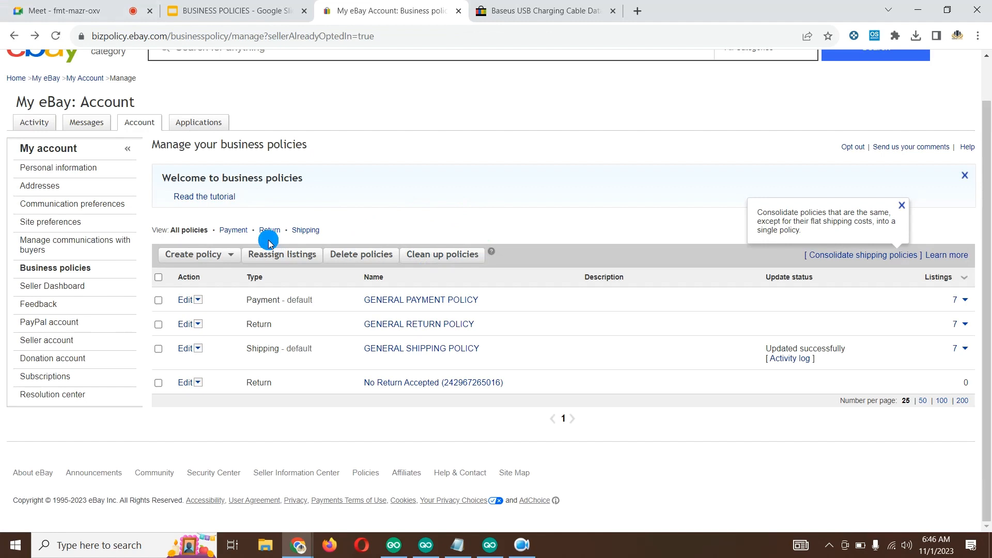
Step: Start a new shipping policy and look over its name, description, domestic and international shipping settings
left_click(221, 259)
left_click(194, 293)
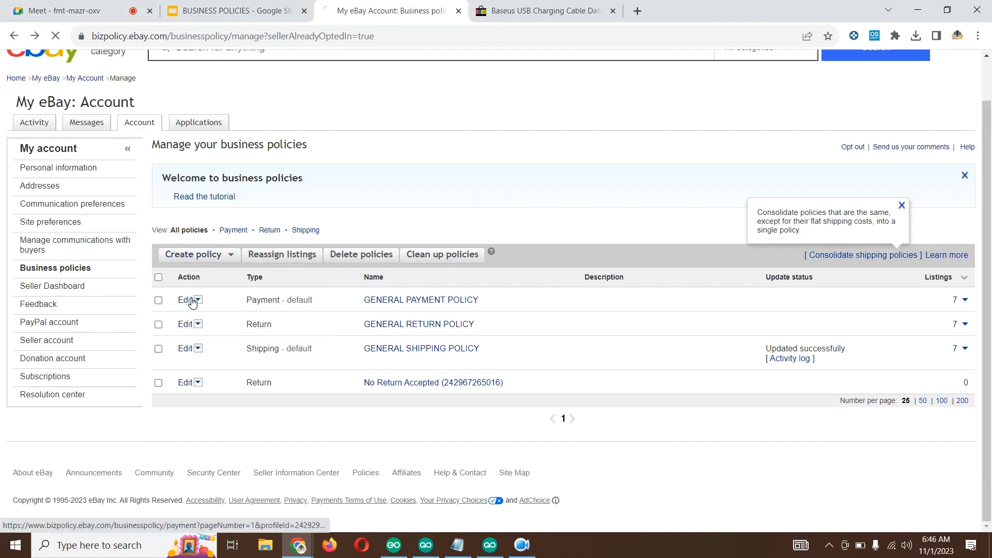
left_click(192, 301)
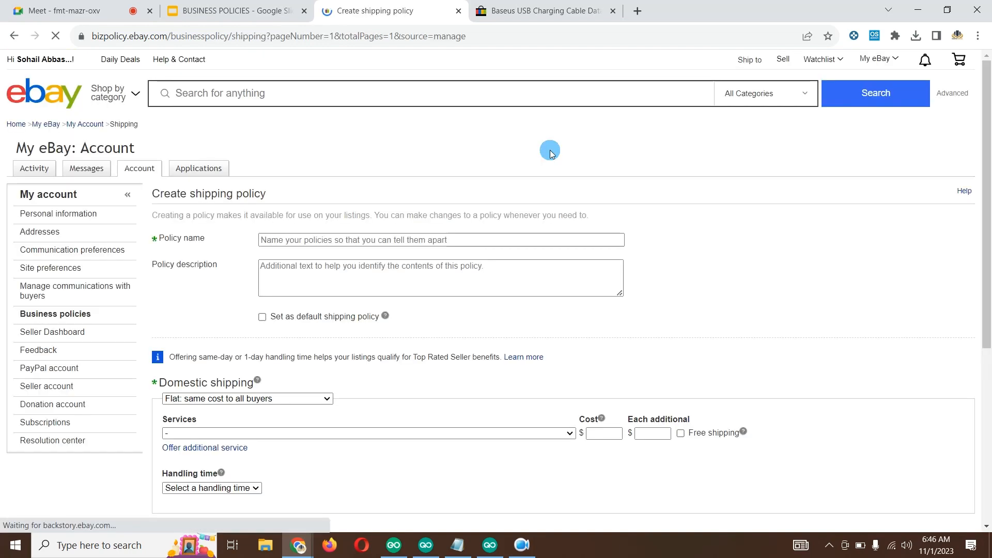
scroll(429, 159, "down", 3)
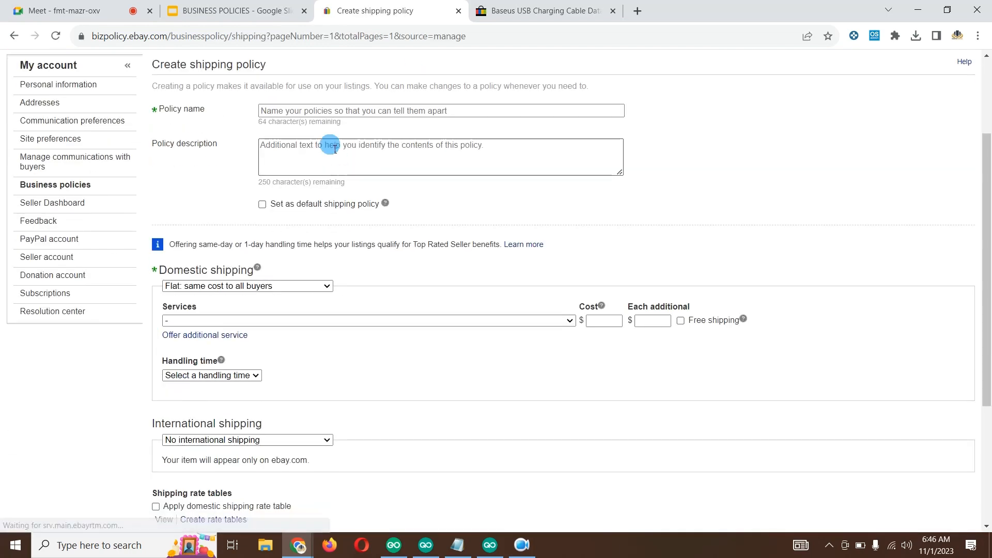
scroll(346, 108, "up", 3)
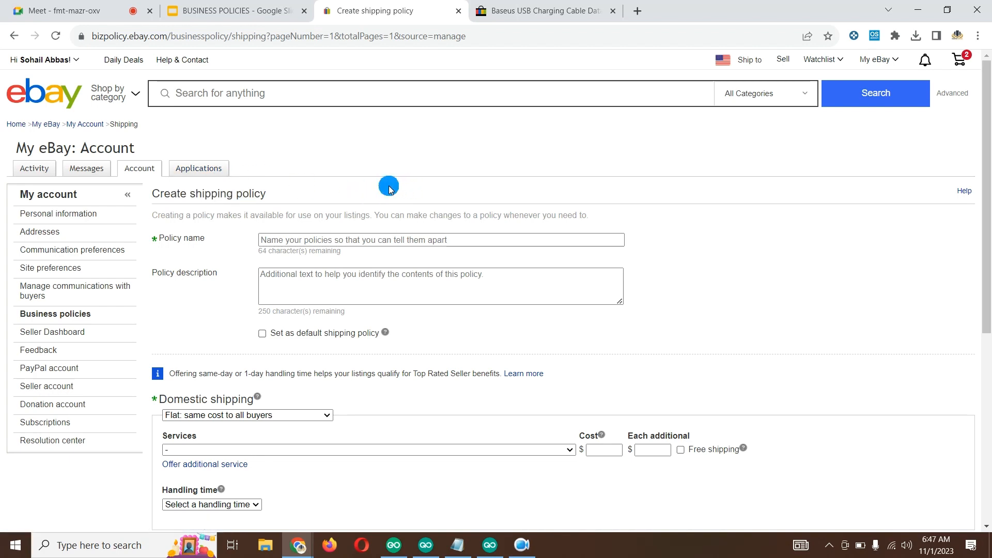
scroll(380, 210, "down", 1)
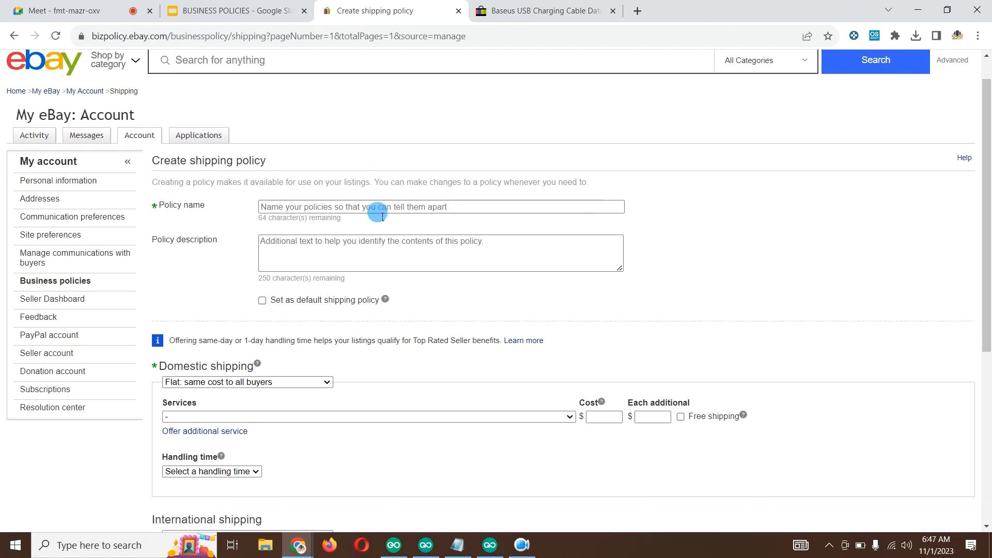
scroll(379, 218, "up", 1)
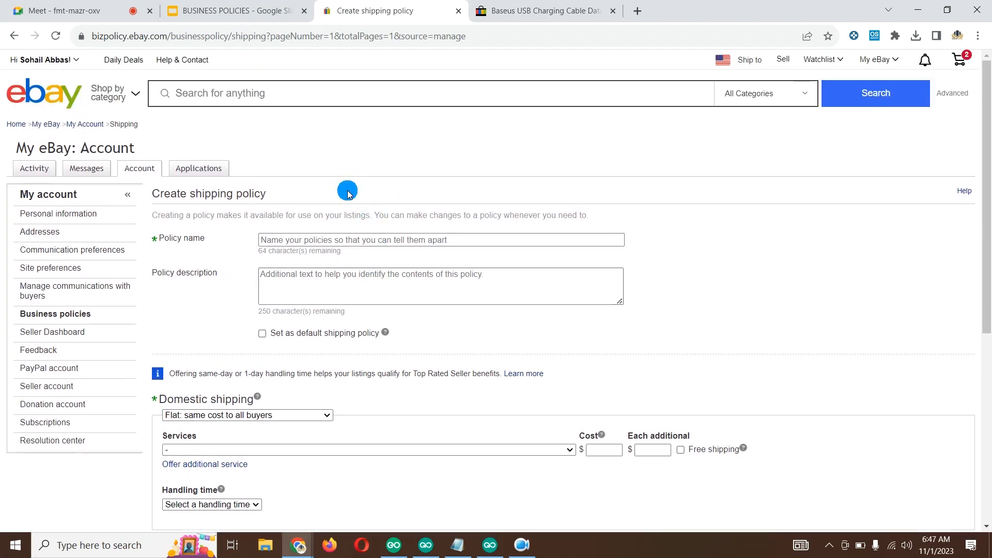
scroll(348, 193, "down", 2)
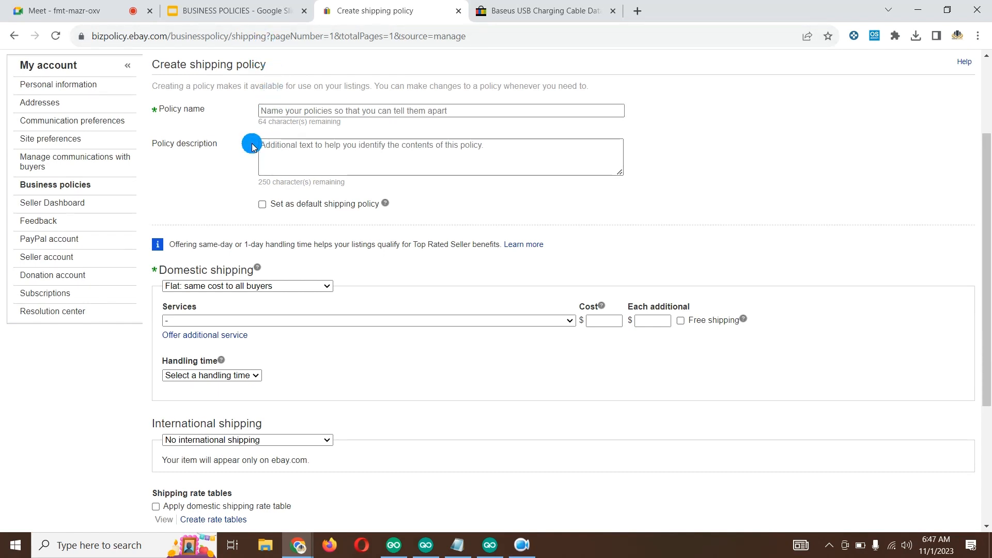
scroll(281, 262, "down", 3)
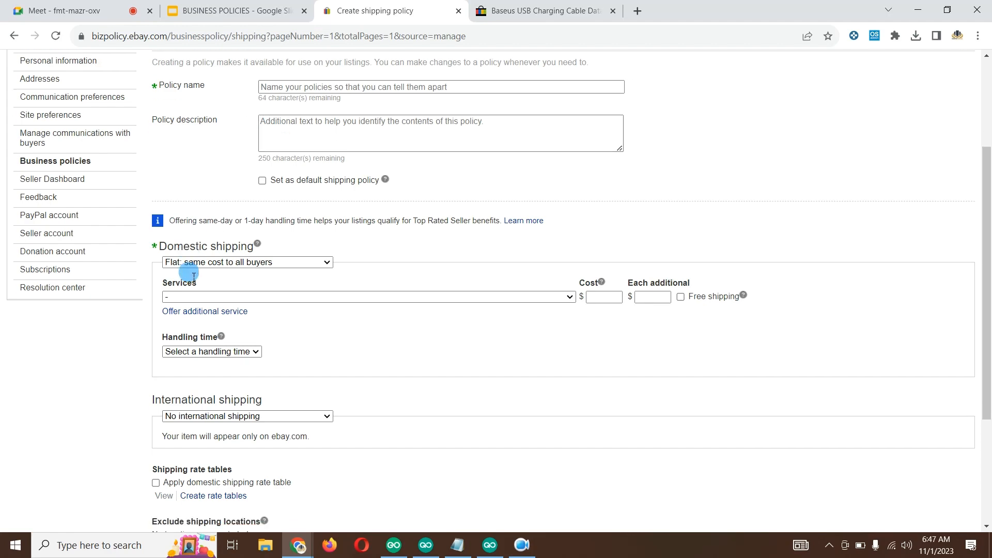
Step: Name the shipping policy "5 DAYS SHIPPING"
scroll(250, 269, "up", 5)
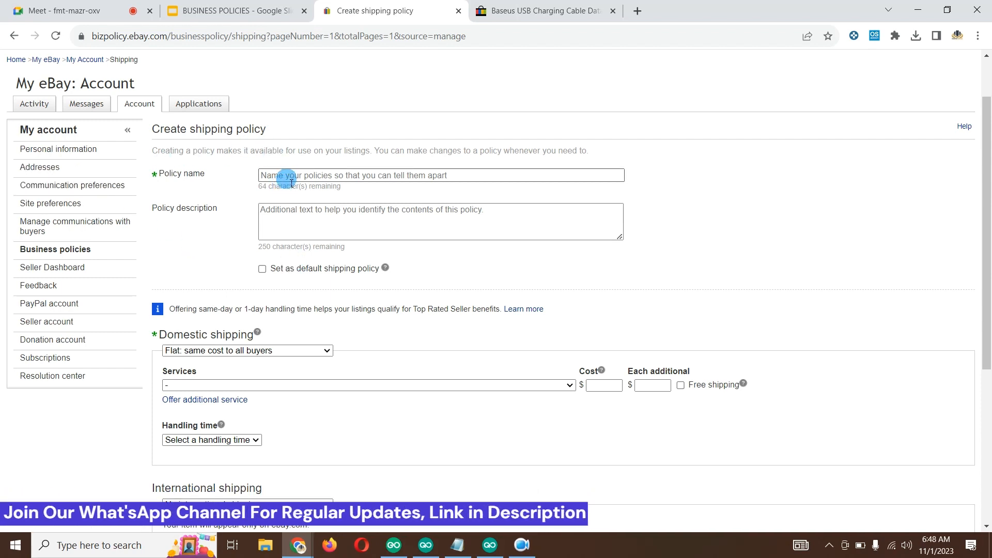
left_click(270, 176)
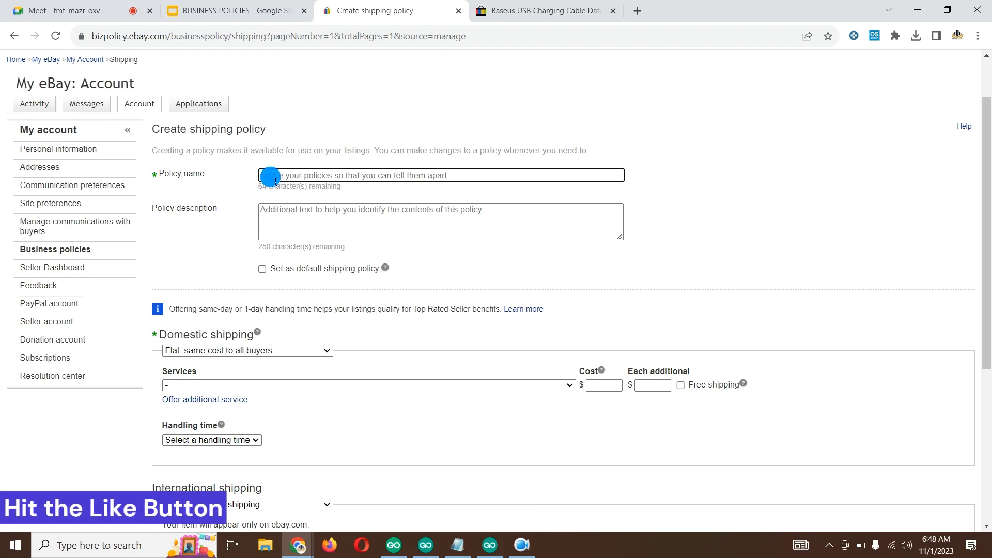
type("15")
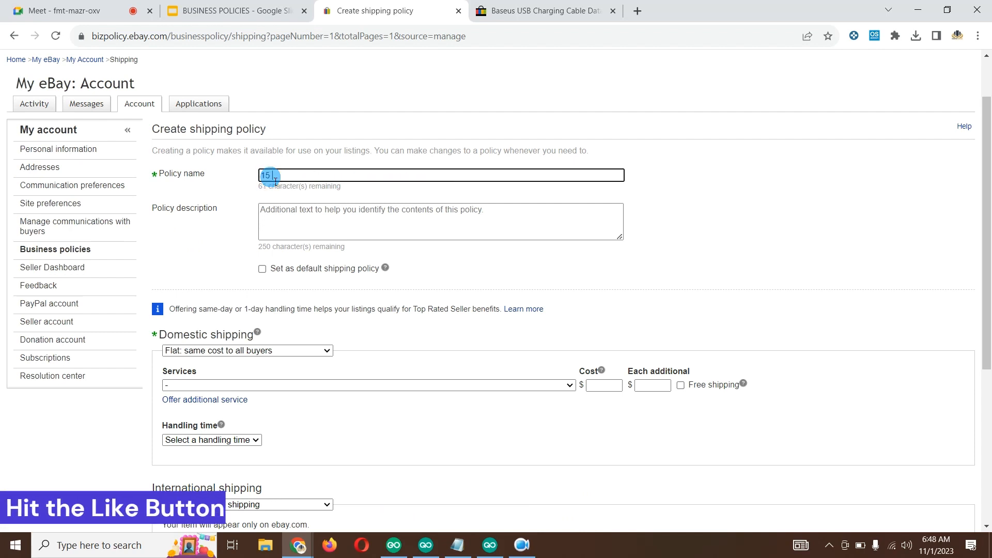
type(" DAYS")
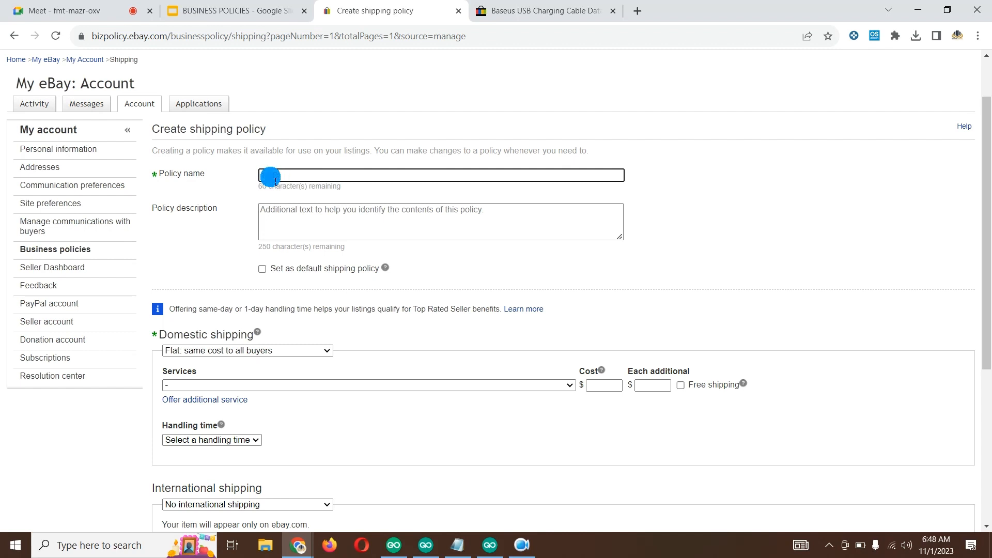
key("BackSpace")
key("BackSpace")
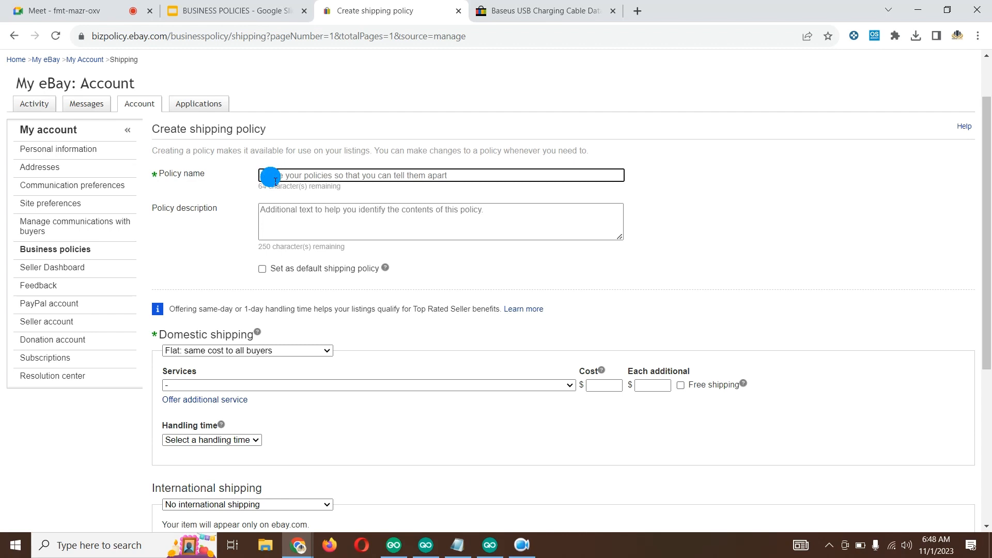
type("5 DA")
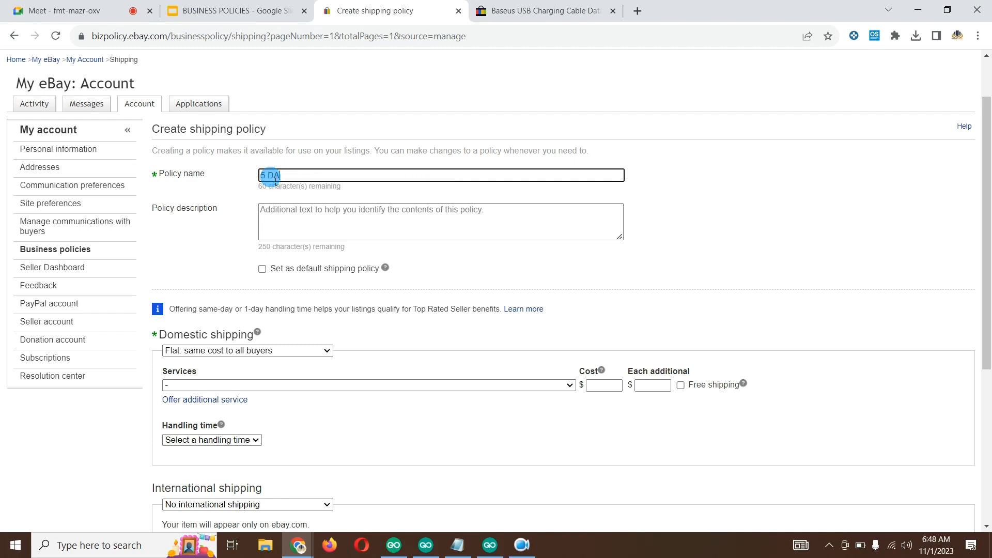
type("YS SHIPPING")
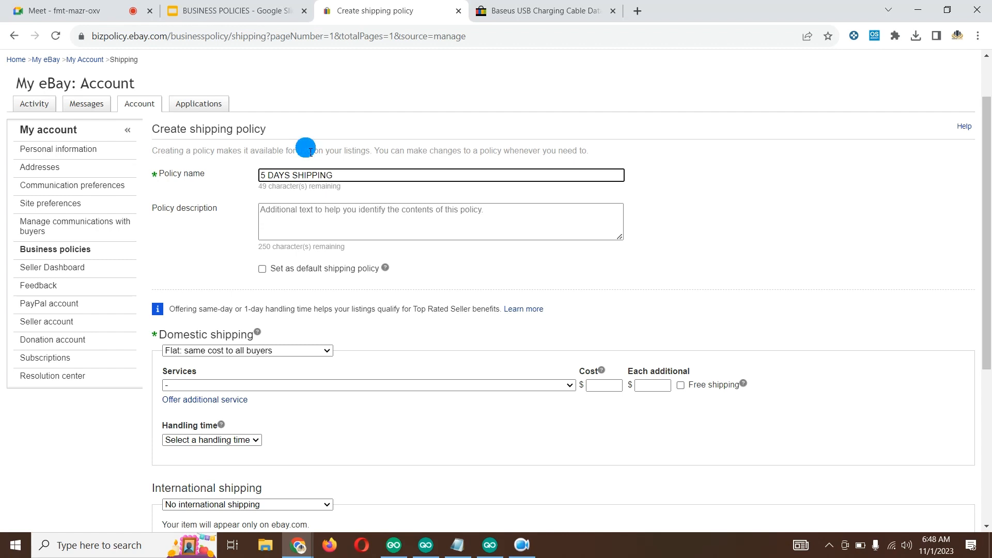
Step: Set the policy as the default shipping policy and enable free shipping for its first domestic service
left_click(263, 267)
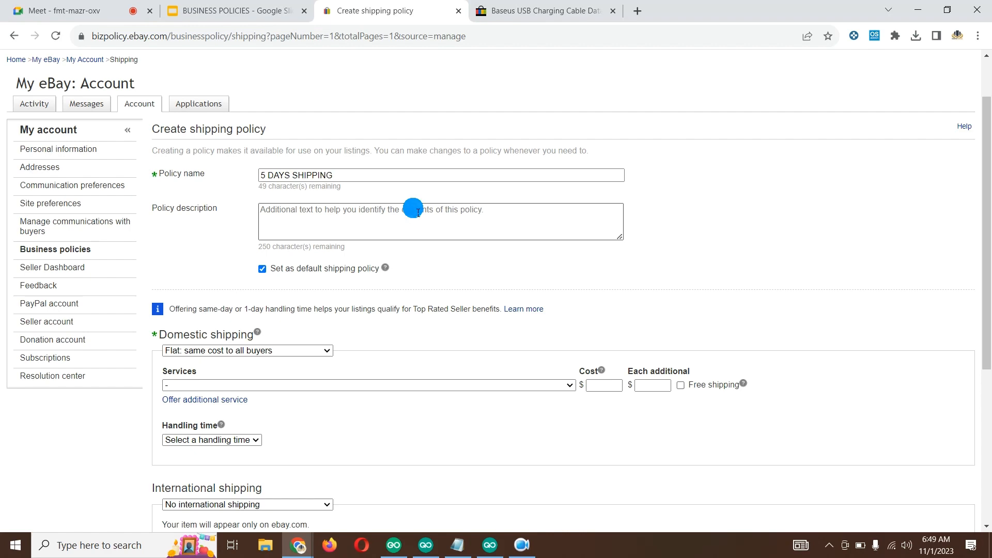
scroll(460, 212, "down", 4)
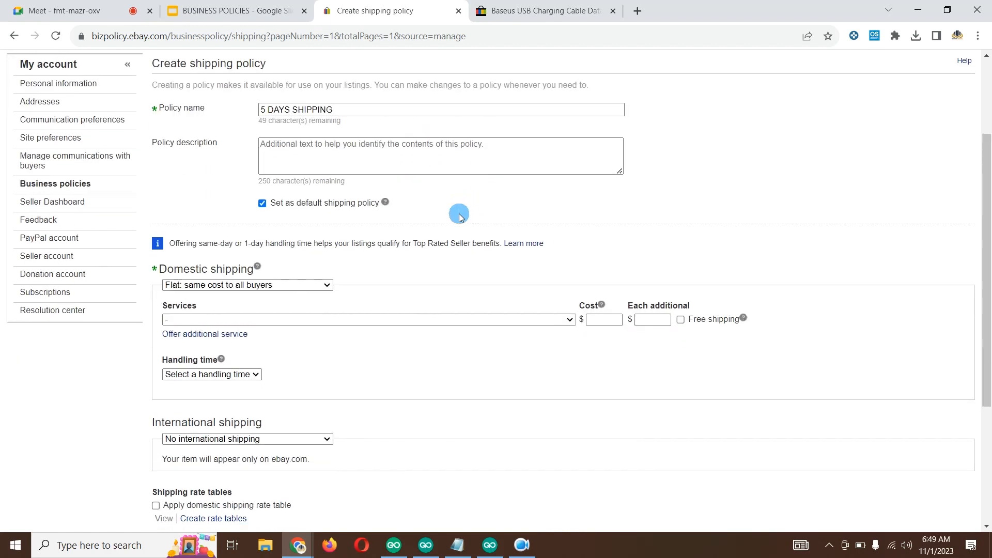
scroll(442, 217, "up", 3)
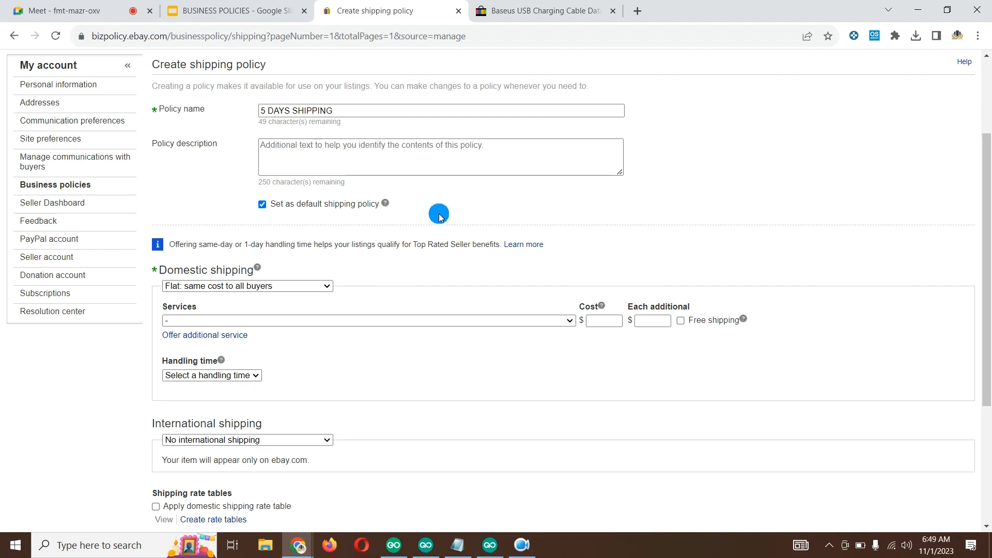
left_click(682, 323)
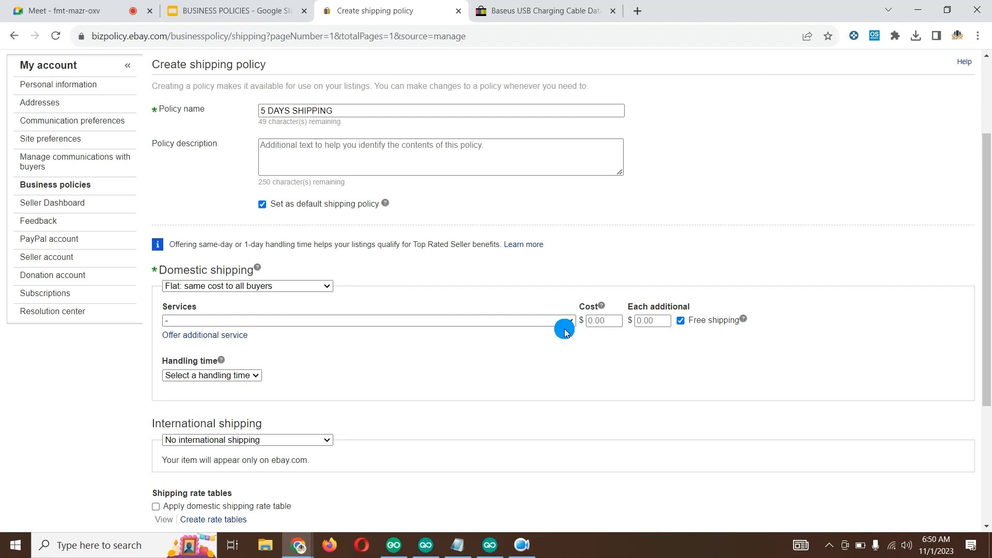
Step: Look through the available domestic shipping services, from economy to one-day, and close the list without choosing one
left_click(438, 321)
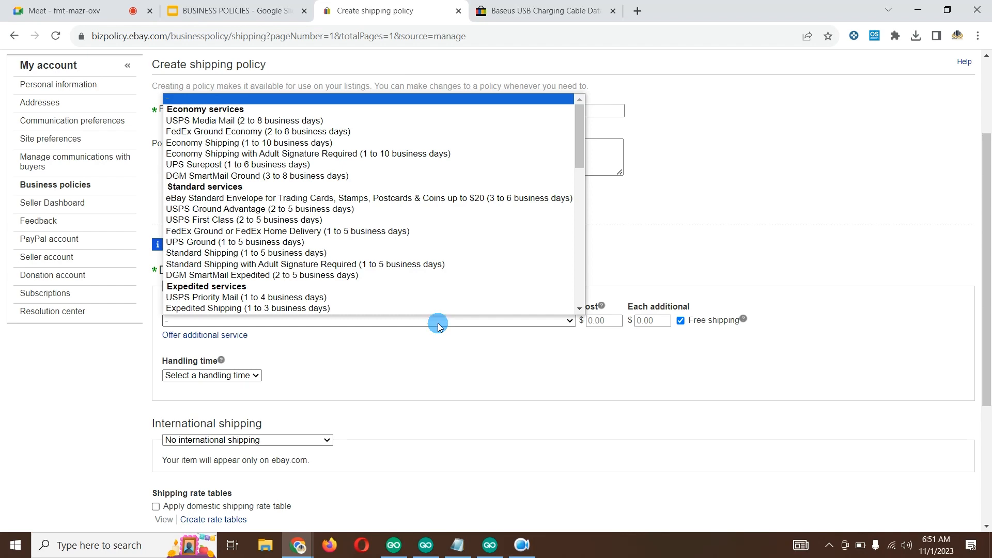
scroll(521, 200, "down", 8)
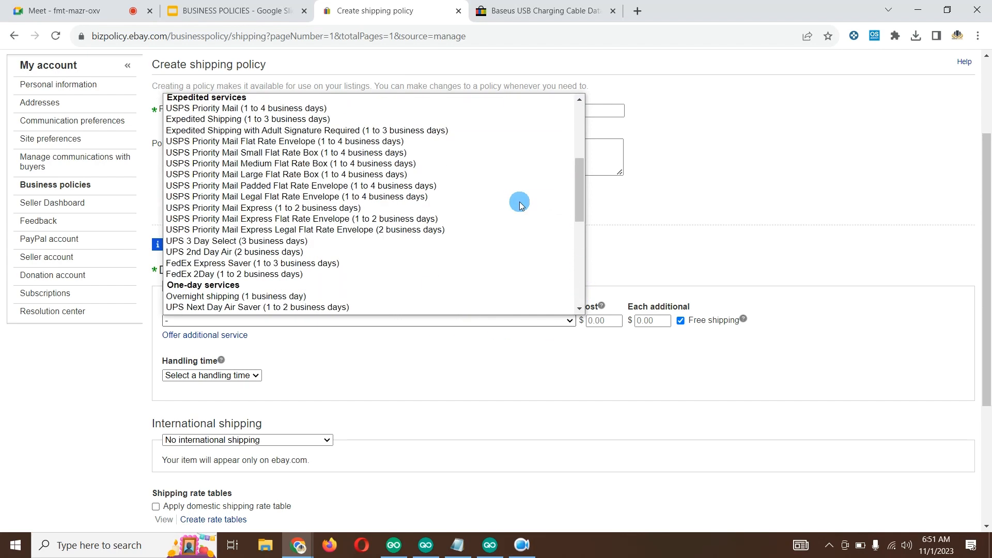
scroll(414, 209, "up", 5)
scroll(375, 216, "up", 4)
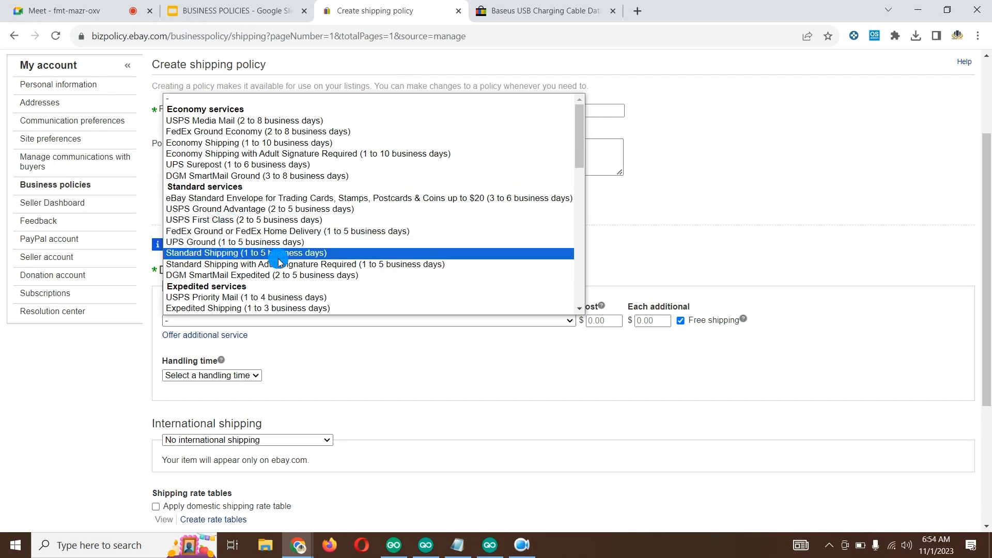
left_click(706, 239)
Step: Switch to the Baseus USB charging cable listing and examine its shipping cost and item location
left_click(575, 14)
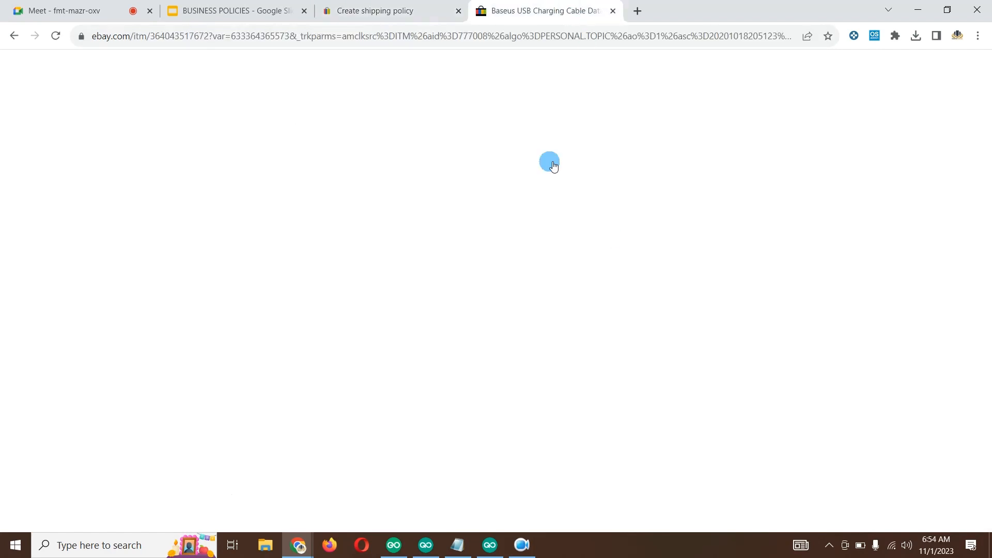
scroll(572, 295, "up", 20)
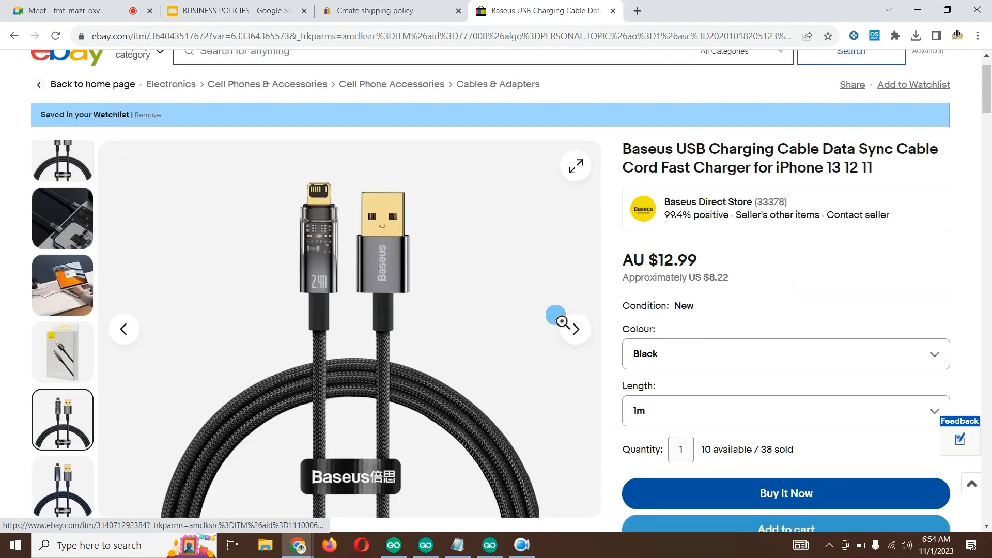
scroll(563, 310, "down", 5)
scroll(562, 322, "down", 2)
double_click(703, 243)
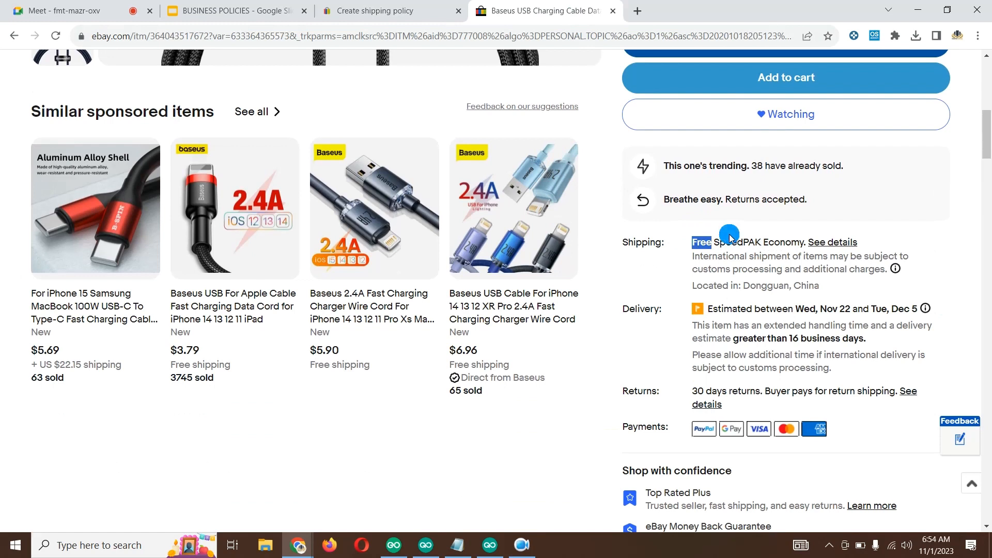
left_click_drag(745, 286, 824, 287)
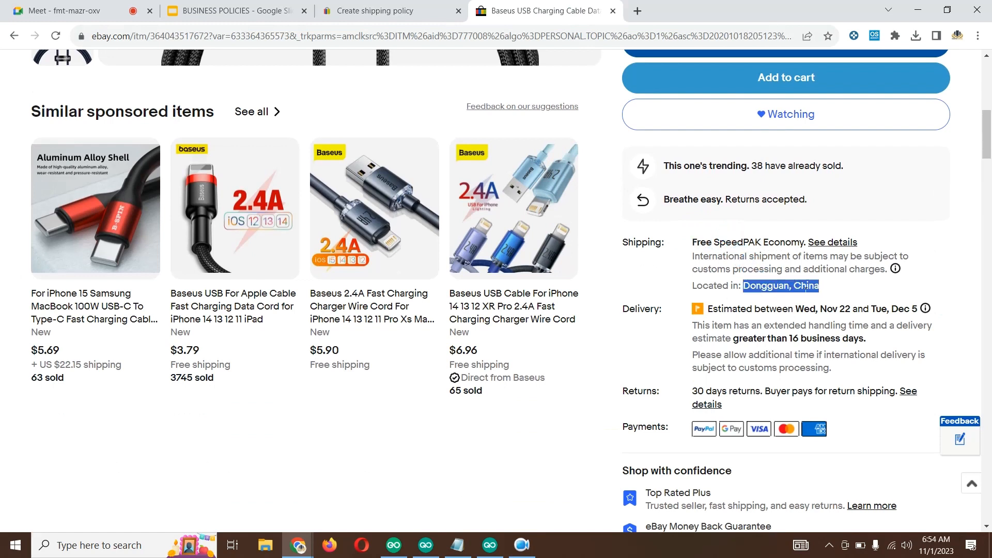
left_click(720, 247)
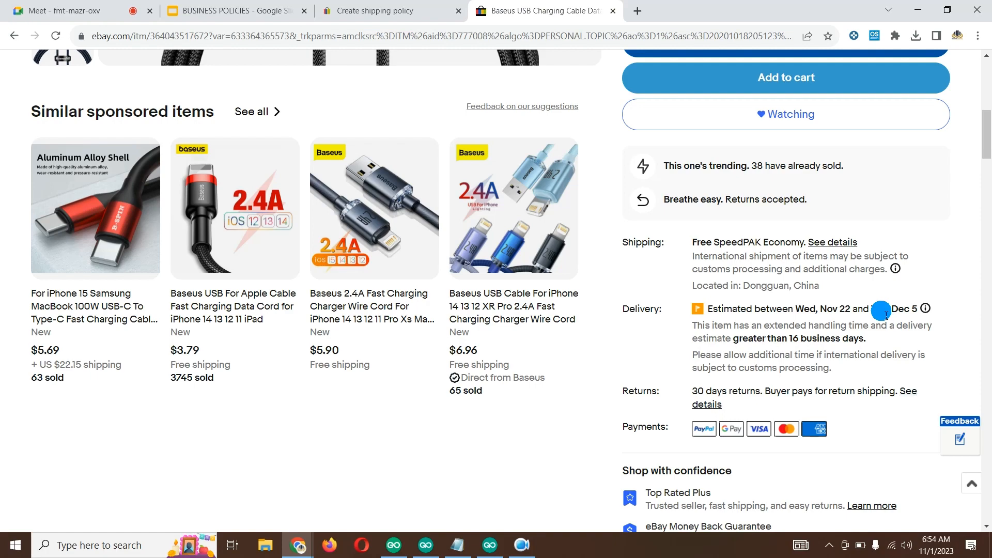
Step: Examine the Baseus cable listing's delivery estimate and return terms alongside its product details
scroll(783, 303, "down", 2)
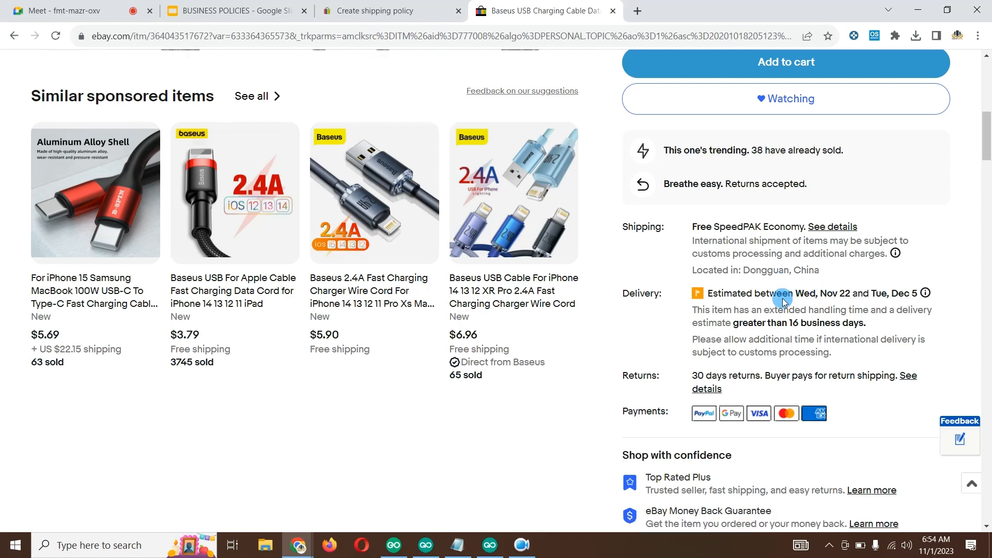
scroll(783, 302, "down", 4)
scroll(781, 302, "up", 6)
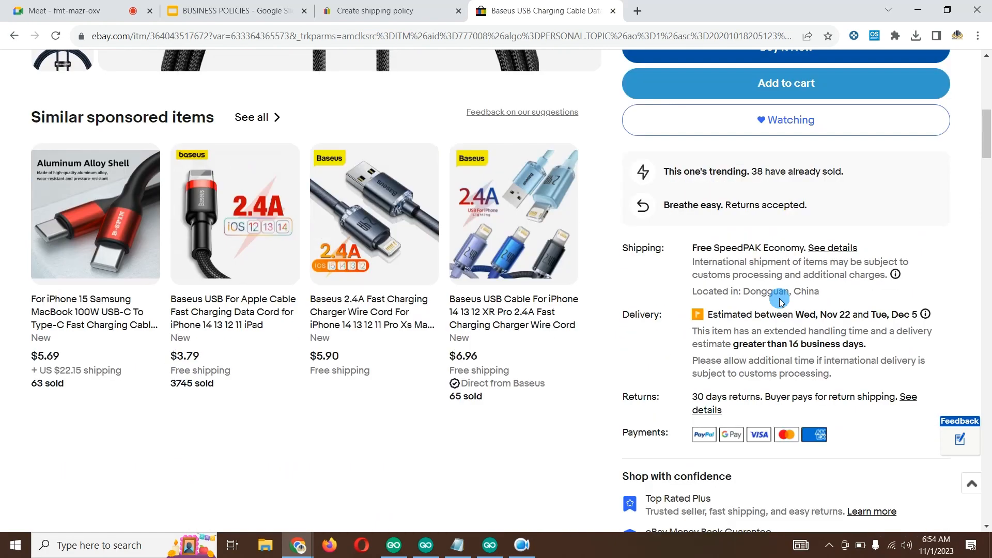
scroll(781, 302, "up", 10)
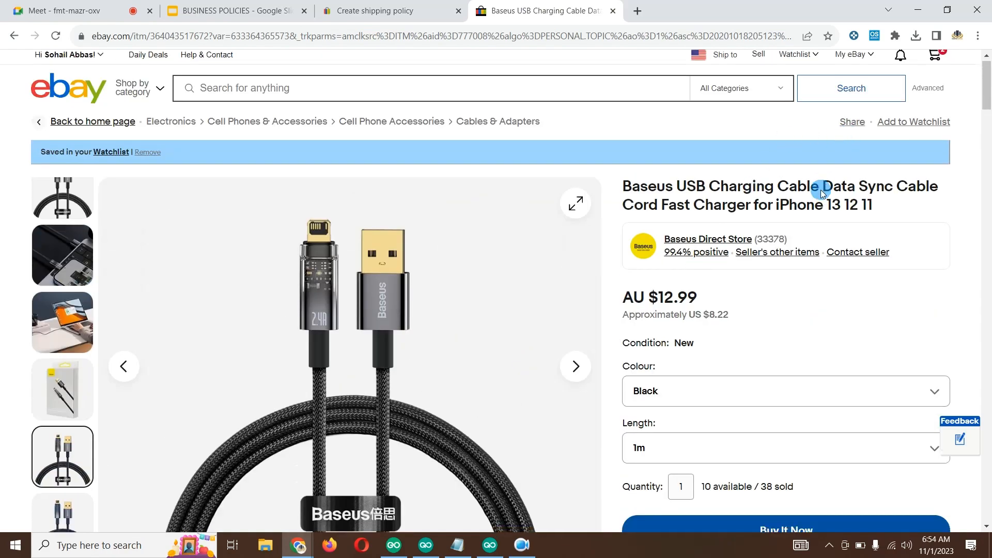
scroll(806, 190, "down", 13)
scroll(789, 191, "up", 4)
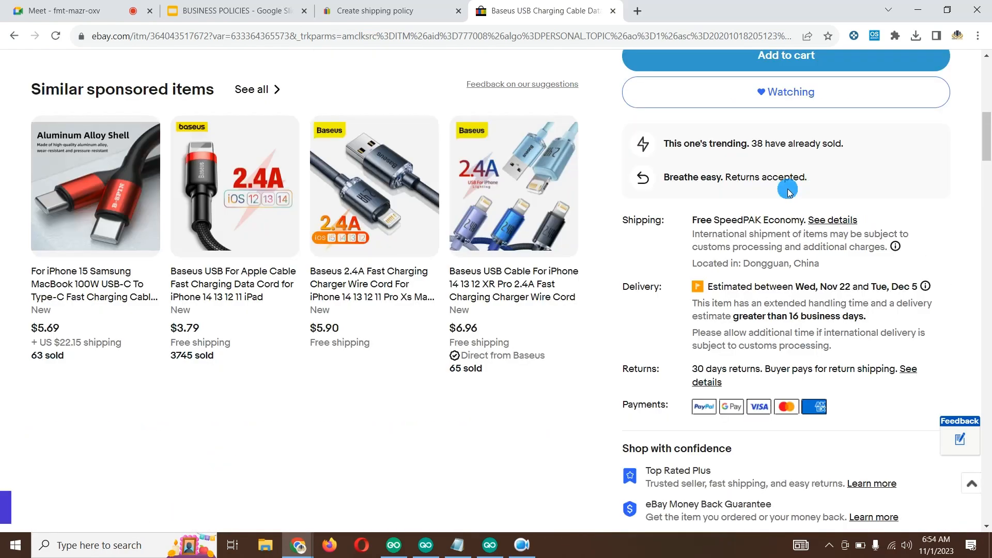
scroll(788, 192, "up", 3)
scroll(658, 224, "down", 1)
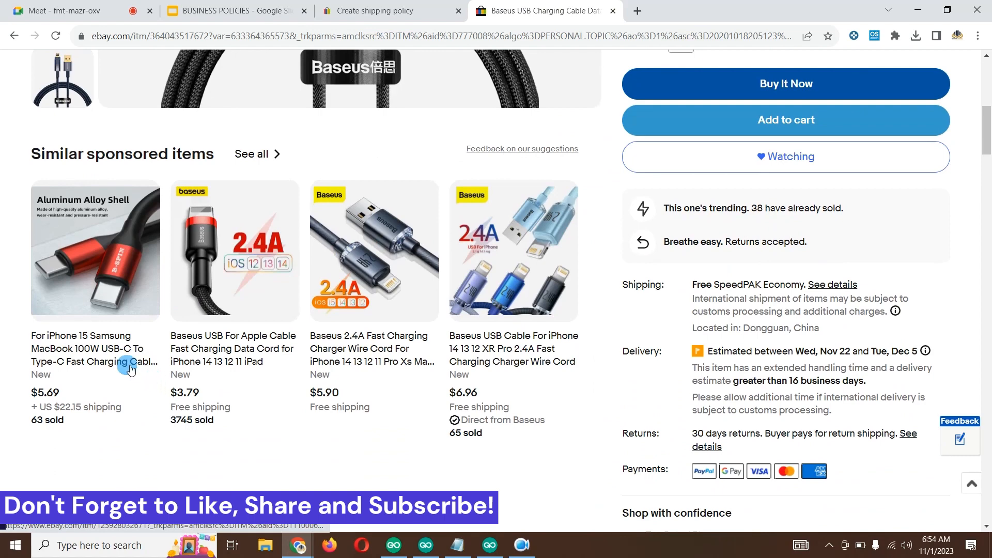
Step: Open the similar 100W USB-C to Type-C cable listing, close the earlier one, and examine its shipping, delivery and return details
left_click(100, 347)
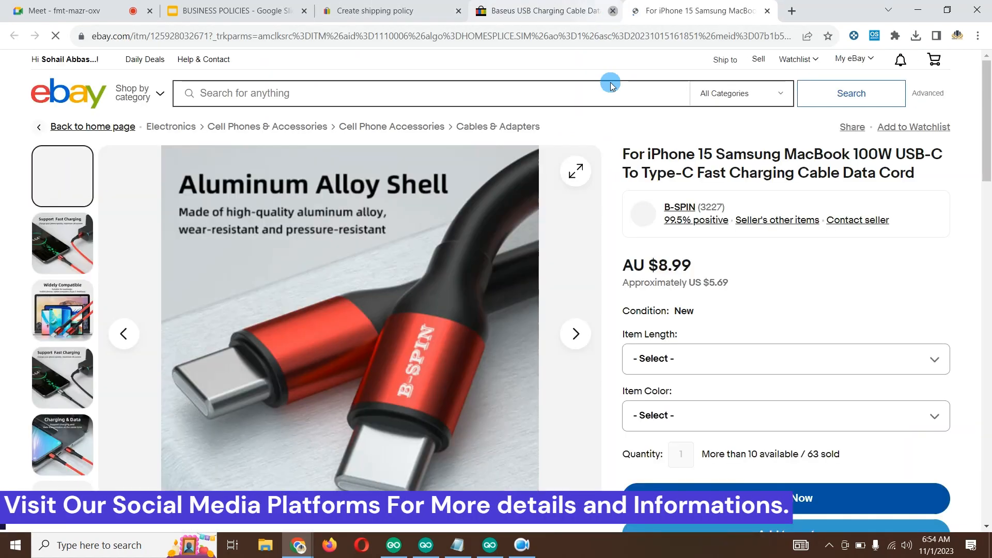
scroll(757, 277, "down", 9)
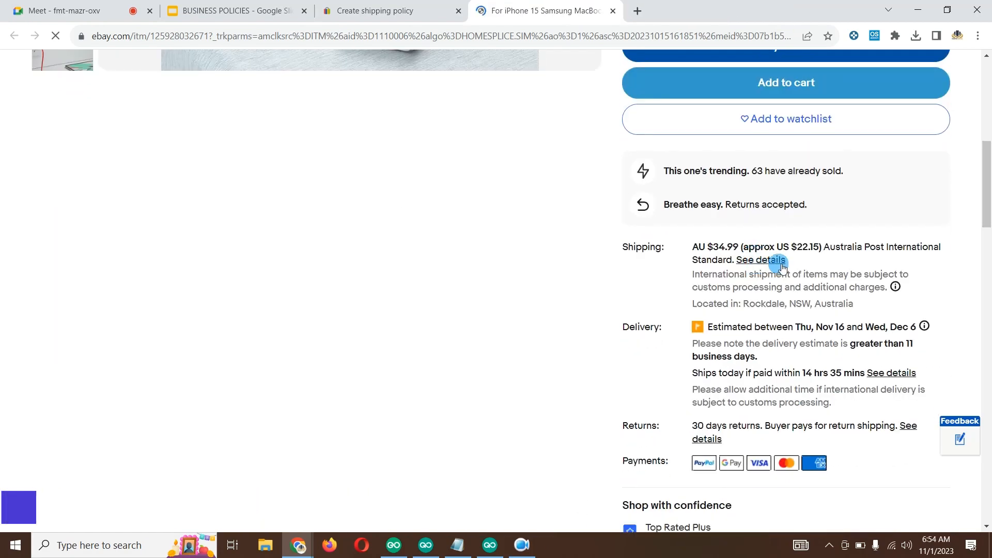
scroll(765, 315, "down", 6)
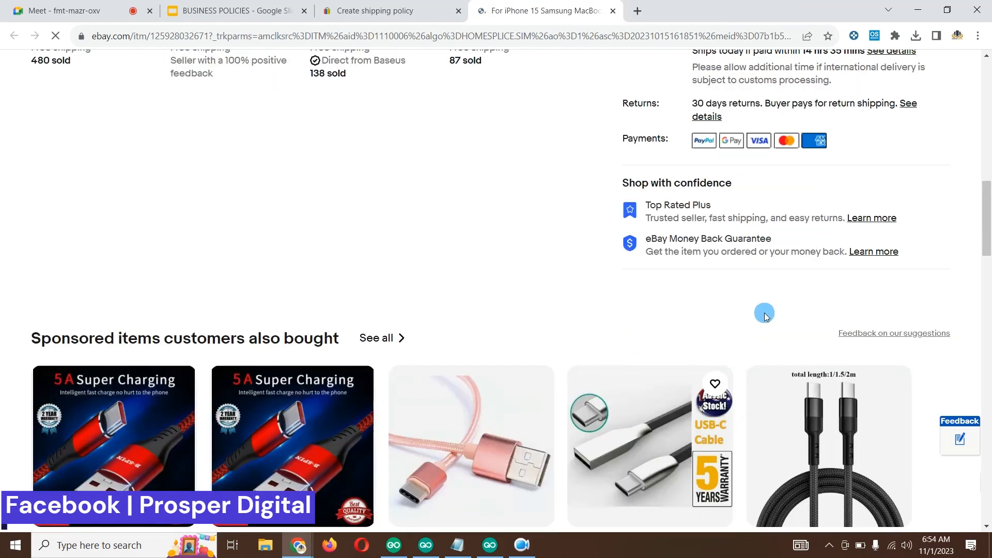
scroll(766, 316, "up", 5)
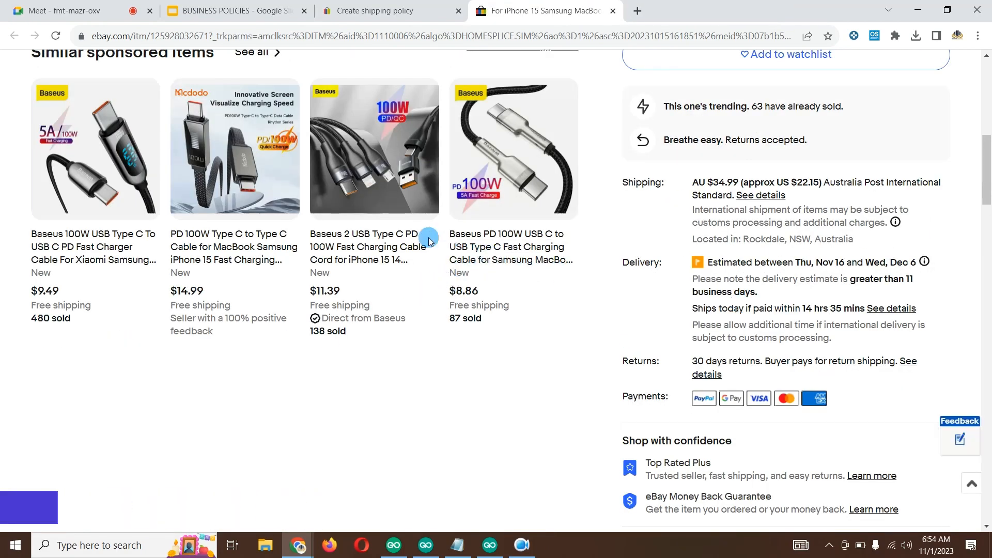
Step: Open the similar Baseus 2 USB Type C PD 100W cable listing and examine its shipping and delivery details
left_click(360, 250)
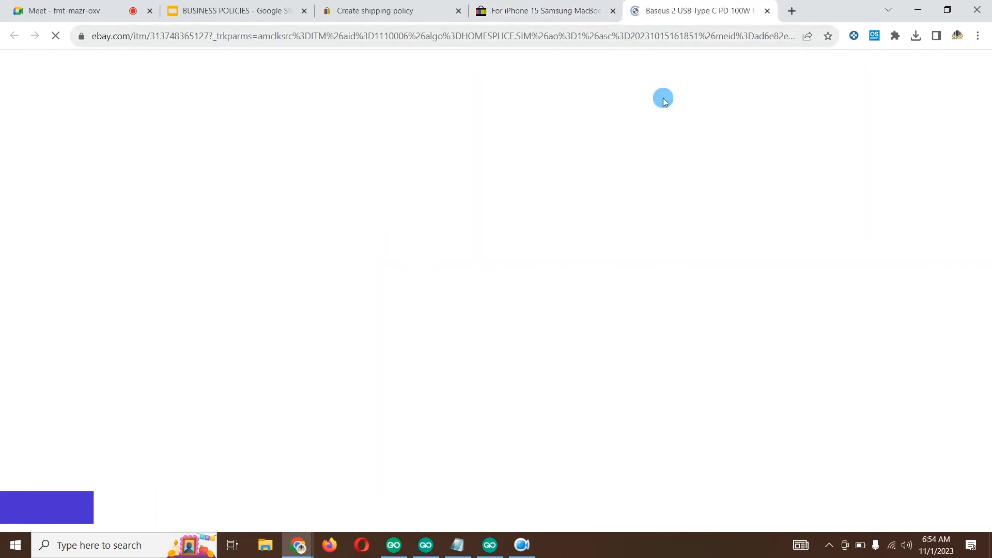
scroll(691, 258, "down", 6)
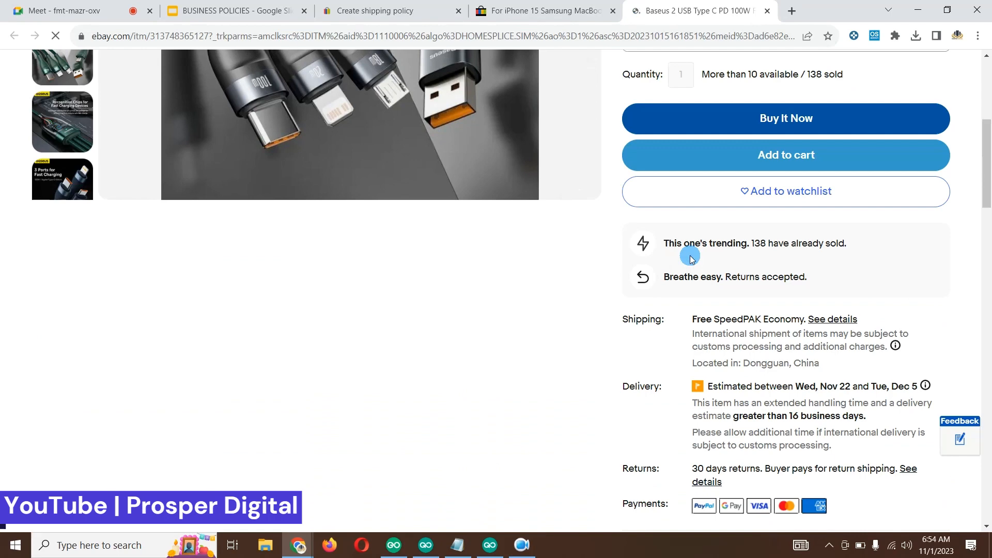
scroll(691, 259, "up", 6)
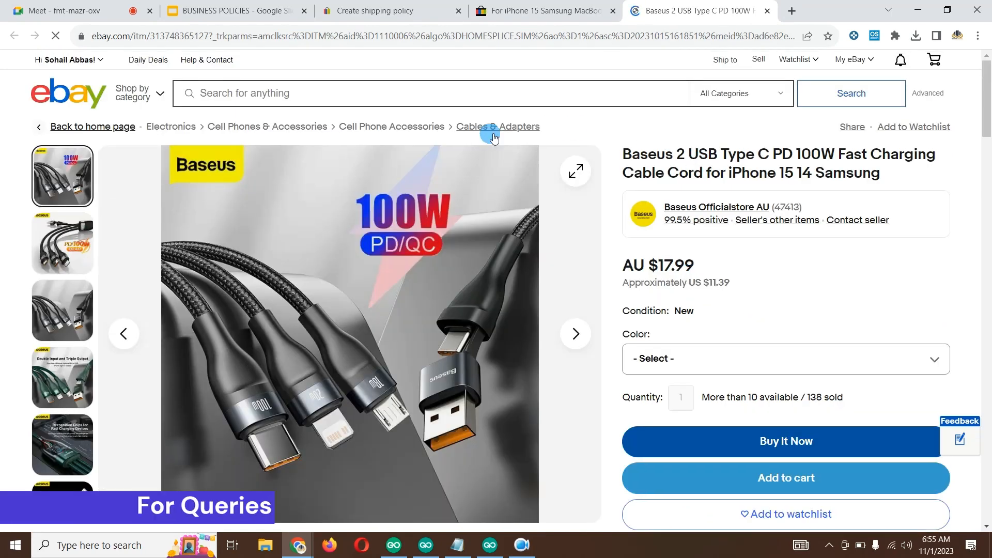
scroll(685, 286, "down", 9)
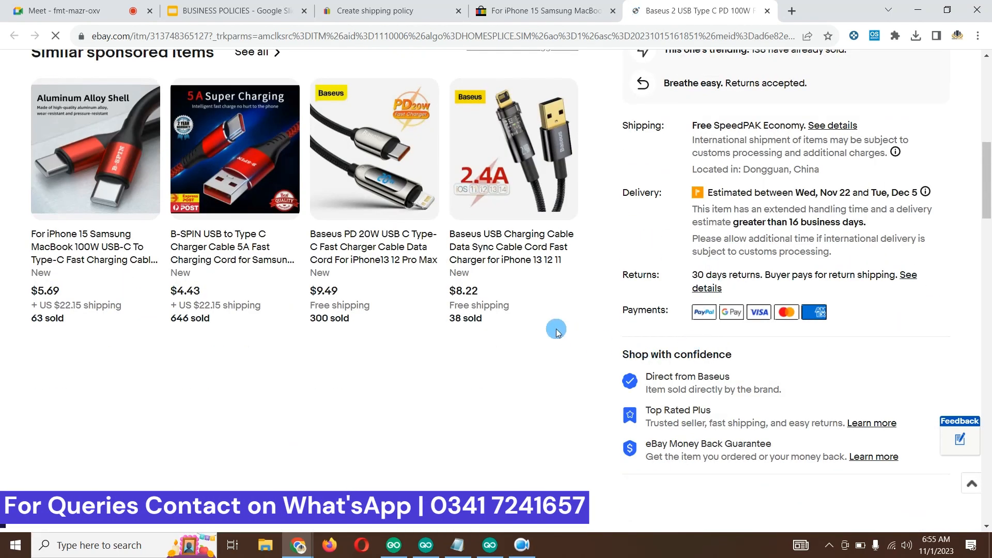
Step: Reopen the Baseus USB Charging Cable Data Sync listing, close the Baseus 100W listing, and look through the item page
left_click(523, 257)
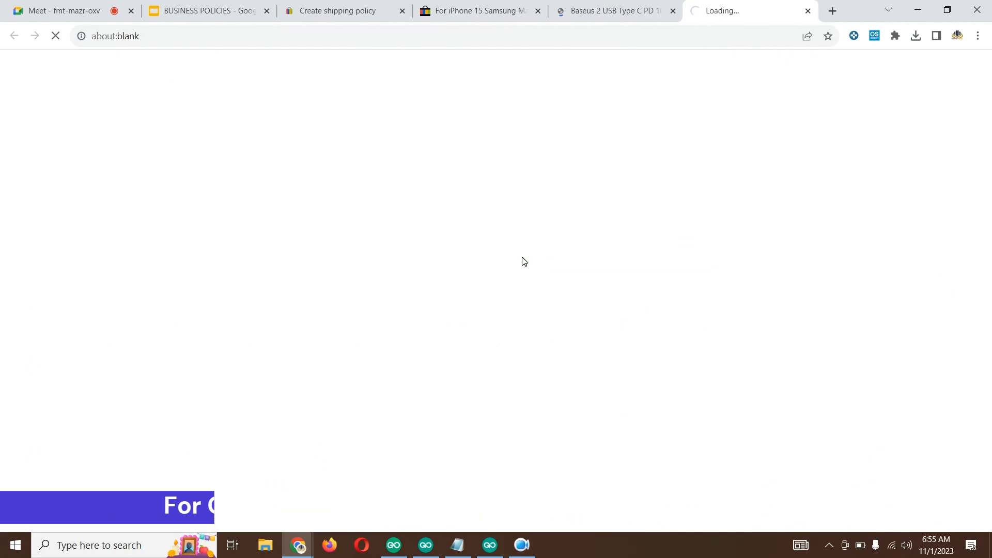
left_click(671, 12)
scroll(791, 324, "down", 5)
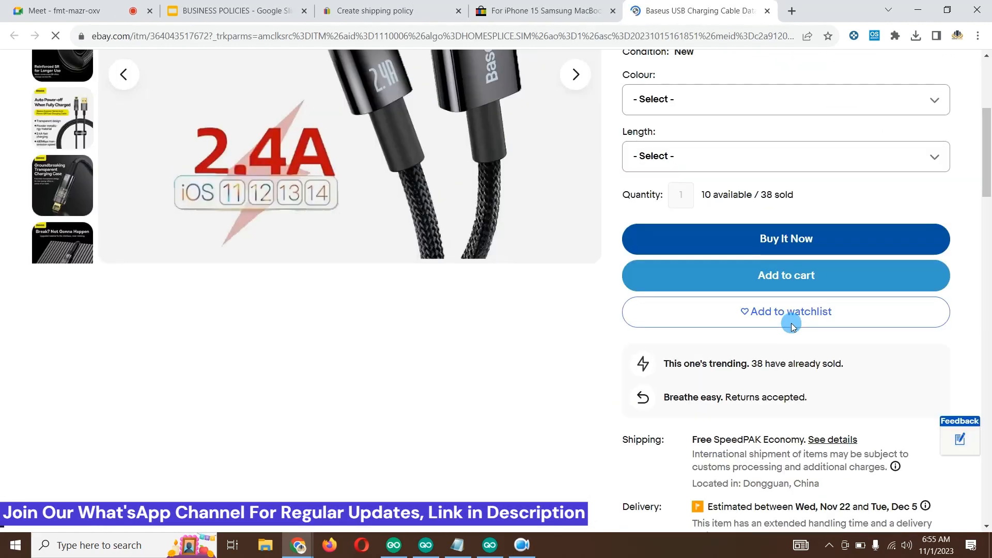
scroll(792, 324, "down", 15)
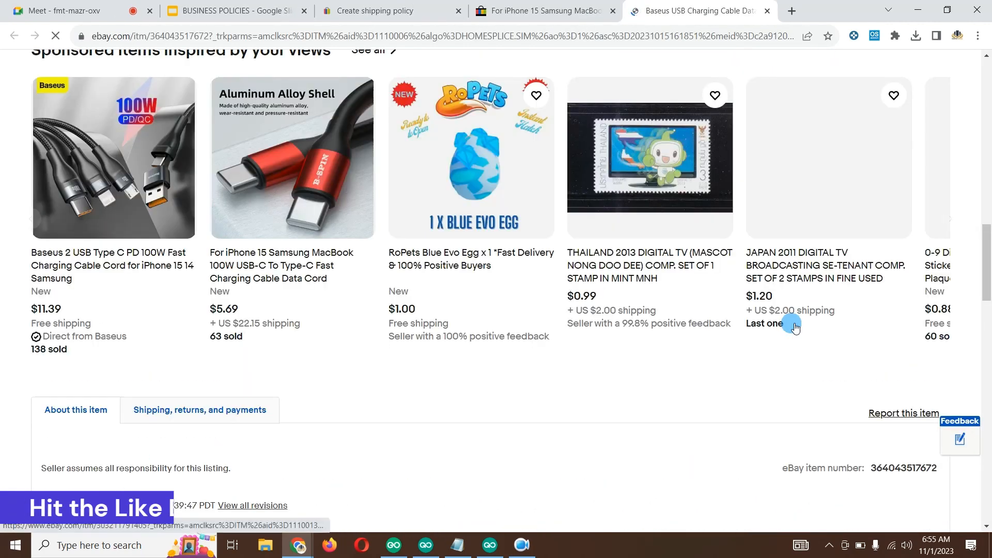
Step: Return to the head of the Baseus listing and search eBay for "C TYPE CABLES"
scroll(715, 324, "up", 15)
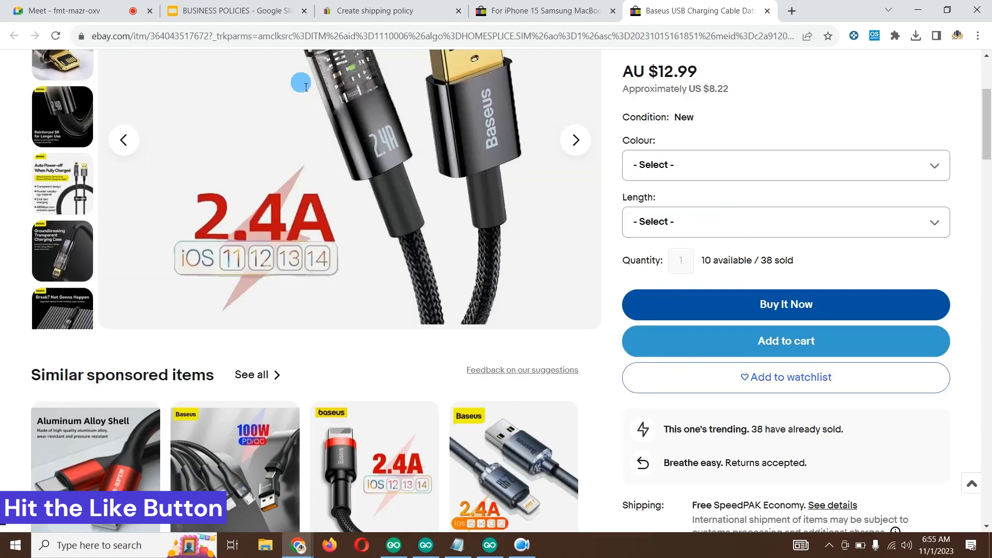
scroll(306, 87, "up", 3)
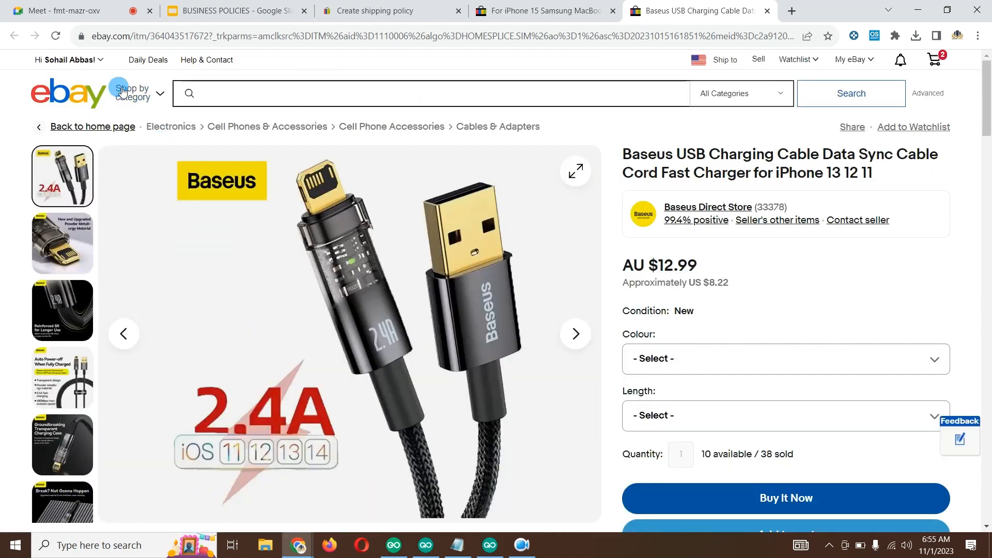
left_click(268, 101)
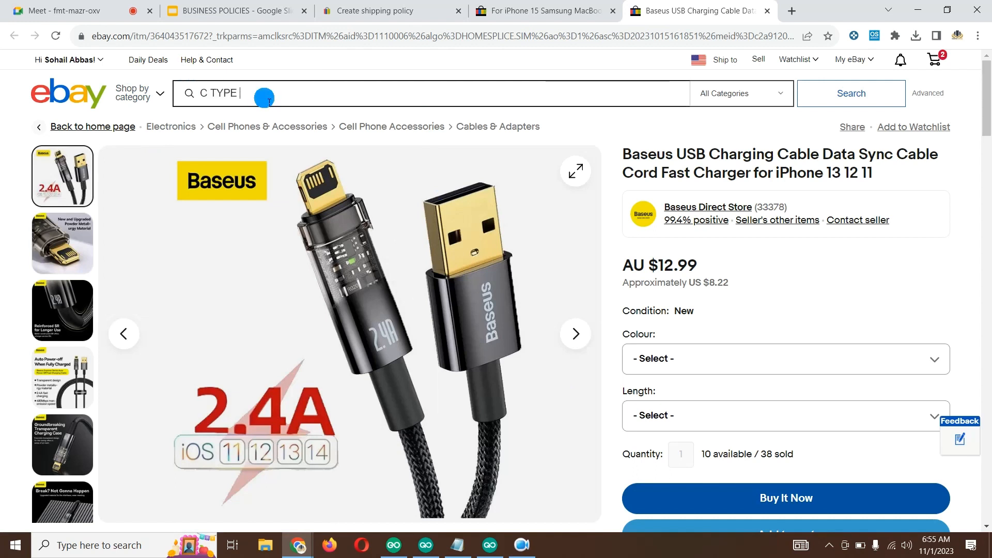
type("C TYPE CAB")
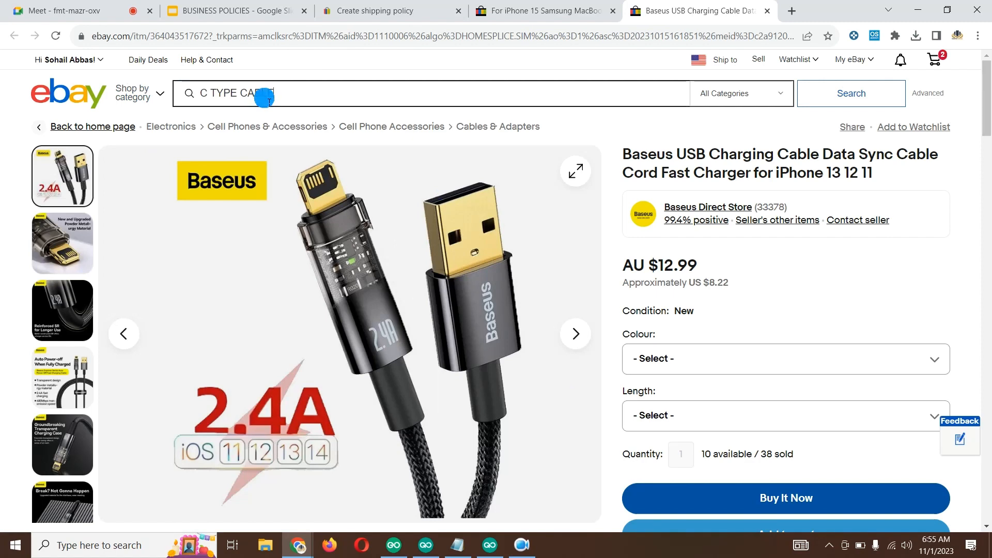
type("LES")
key("Return")
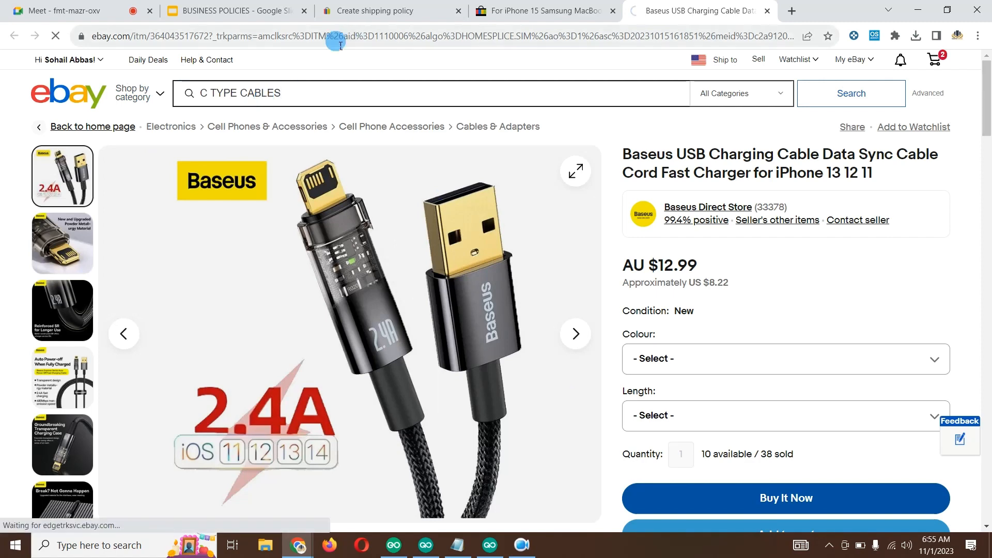
Step: Look through the C TYPE CABLES results and filter the item location to US Only
scroll(402, 217, "down", 10)
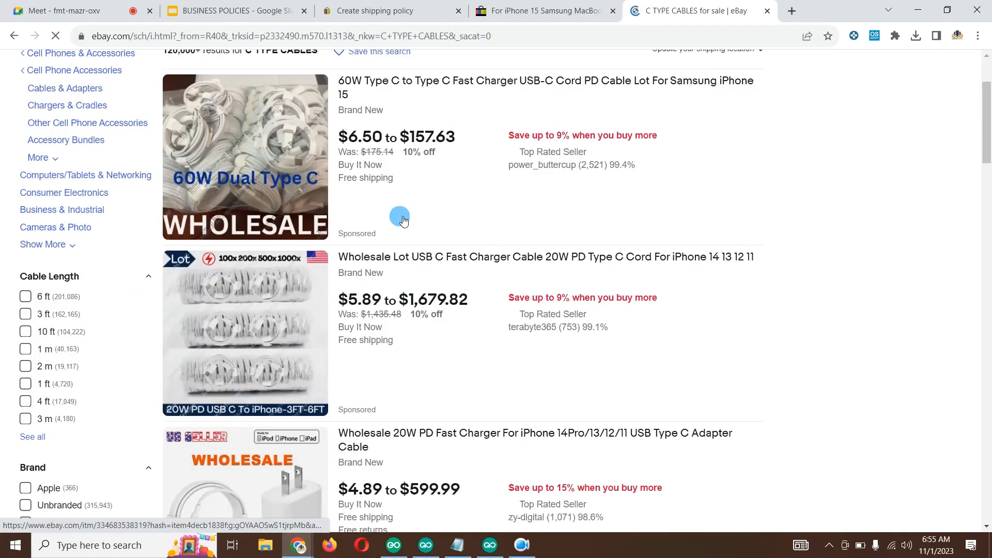
scroll(401, 218, "down", 12)
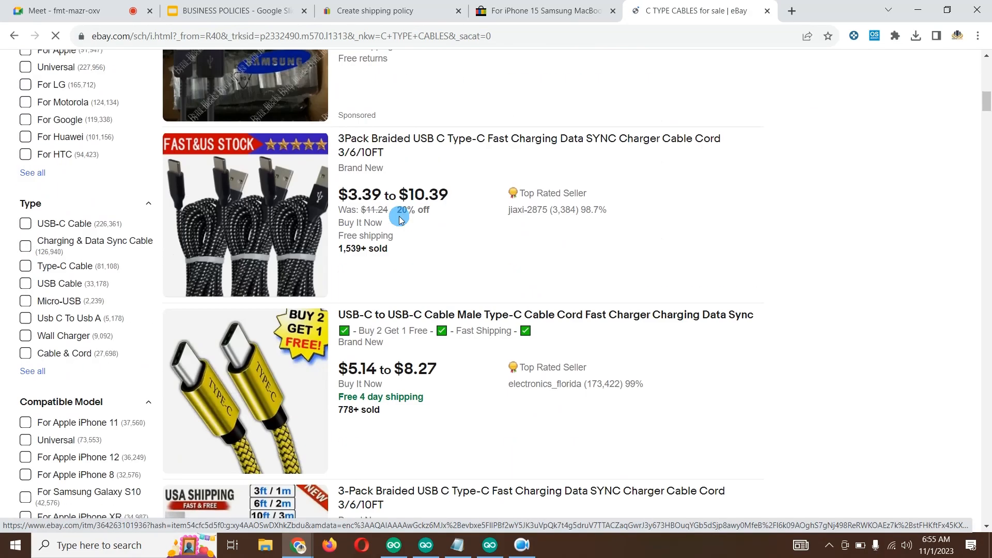
scroll(401, 219, "down", 10)
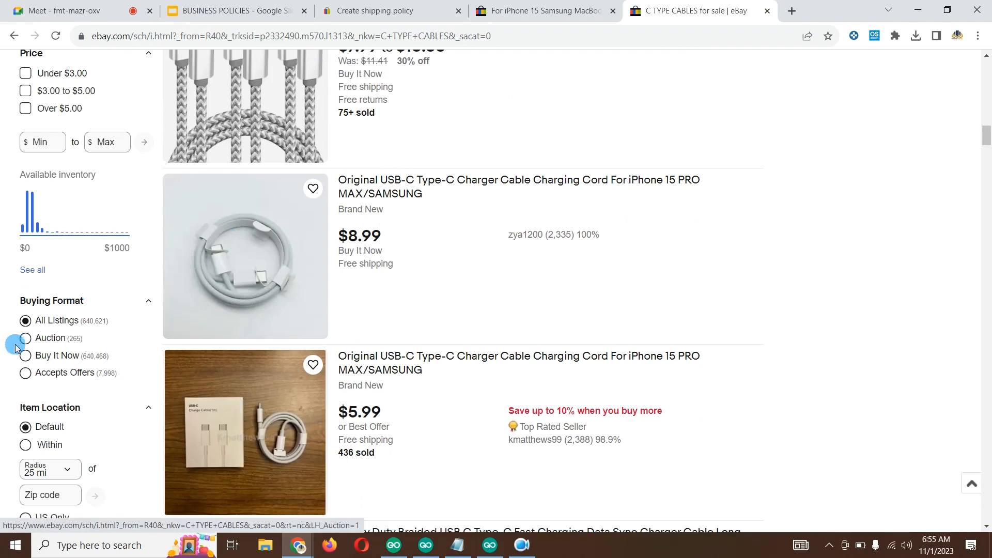
scroll(18, 343, "down", 4)
left_click(25, 338)
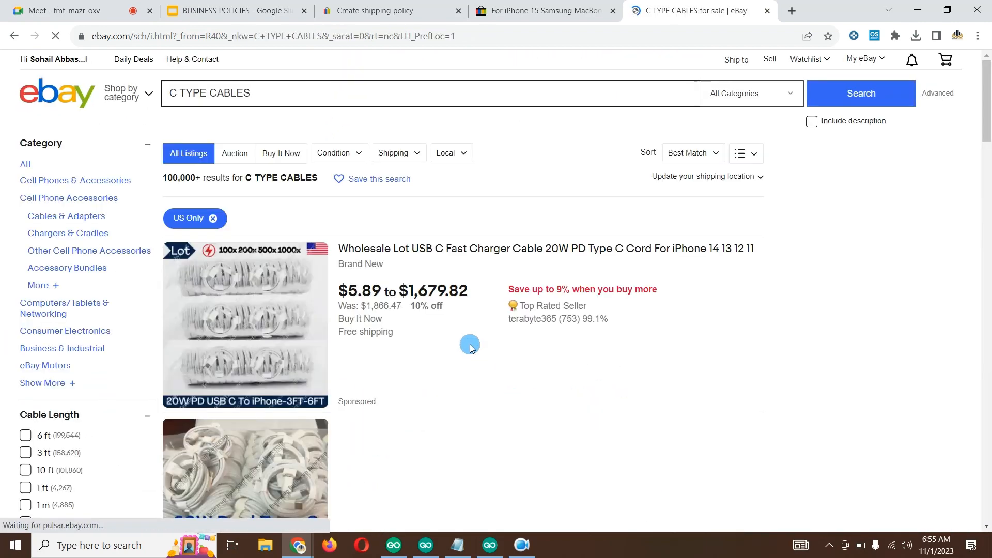
Step: Open the Wholesale 20W PD Fast Charger for iPhone listing in a new tab and switch to it
scroll(475, 352, "down", 6)
scroll(473, 347, "down", 2)
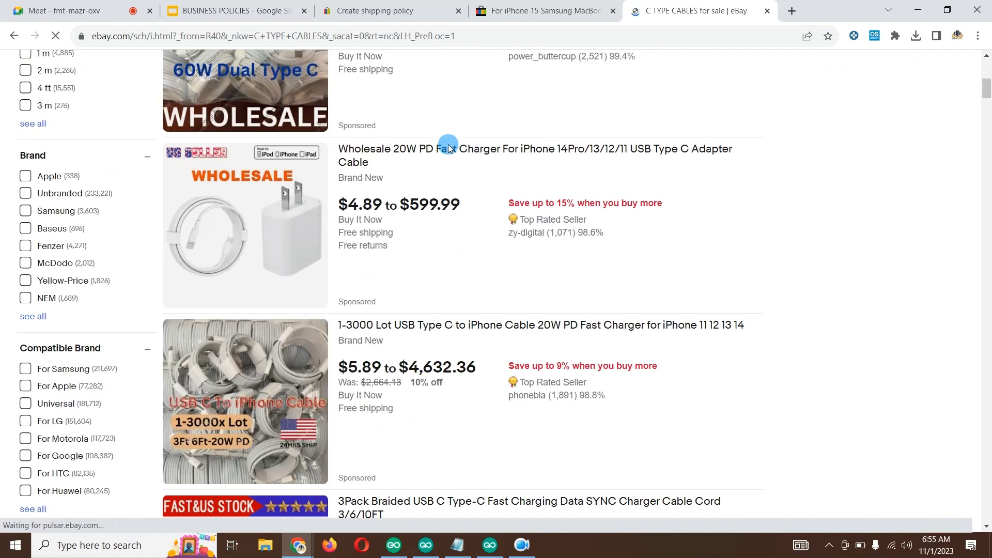
right_click(452, 146)
left_click(505, 153)
left_click(709, 11)
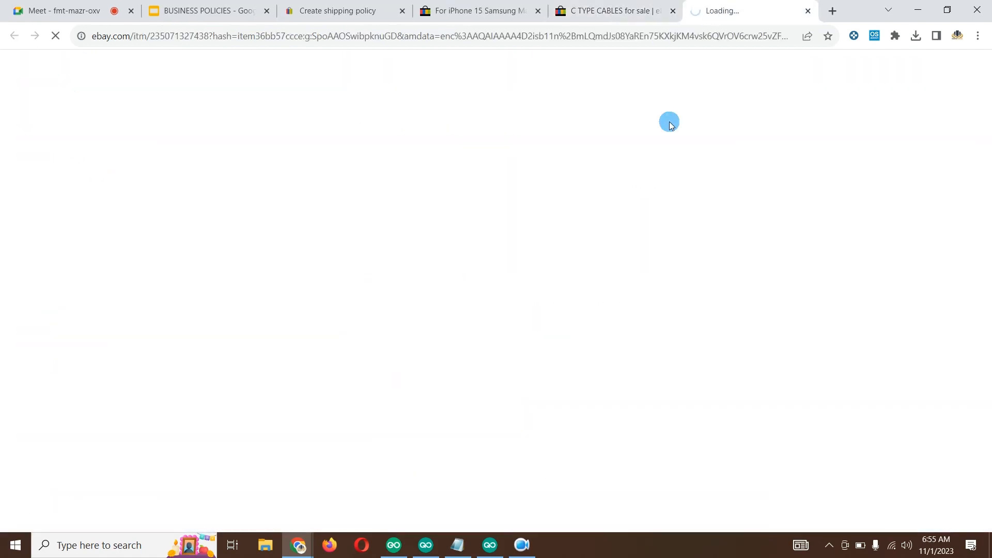
Step: Examine the wholesale charger listing's shipping service, item location, delivery estimate and return terms
scroll(602, 355, "down", 4)
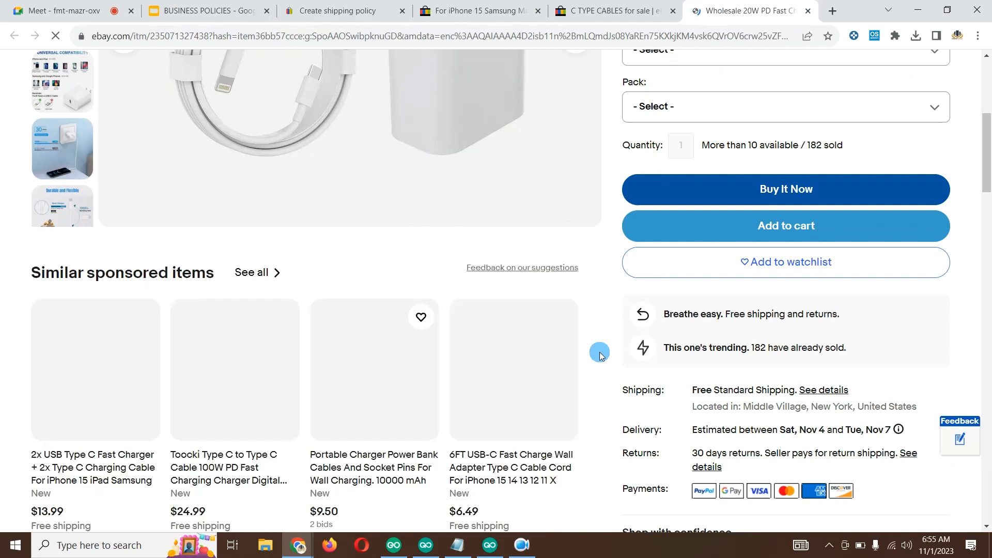
scroll(595, 355, "up", 3)
scroll(593, 355, "down", 1)
scroll(591, 354, "down", 3)
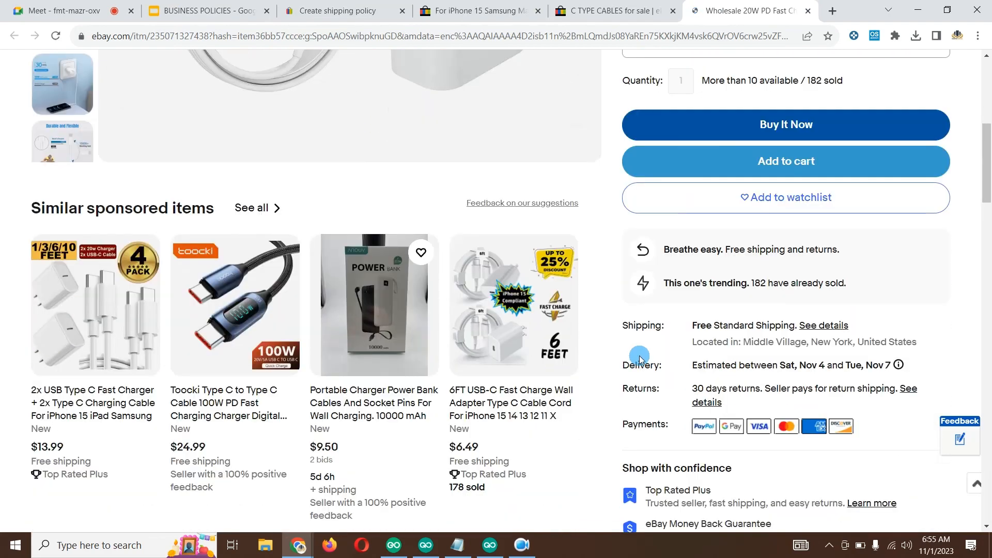
scroll(620, 199, "up", 2)
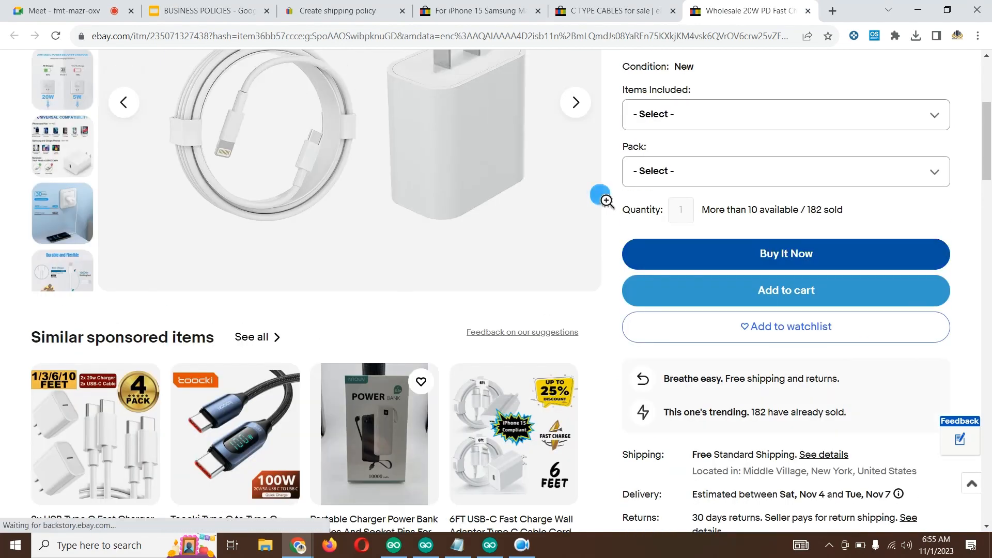
scroll(568, 196, "up", 3)
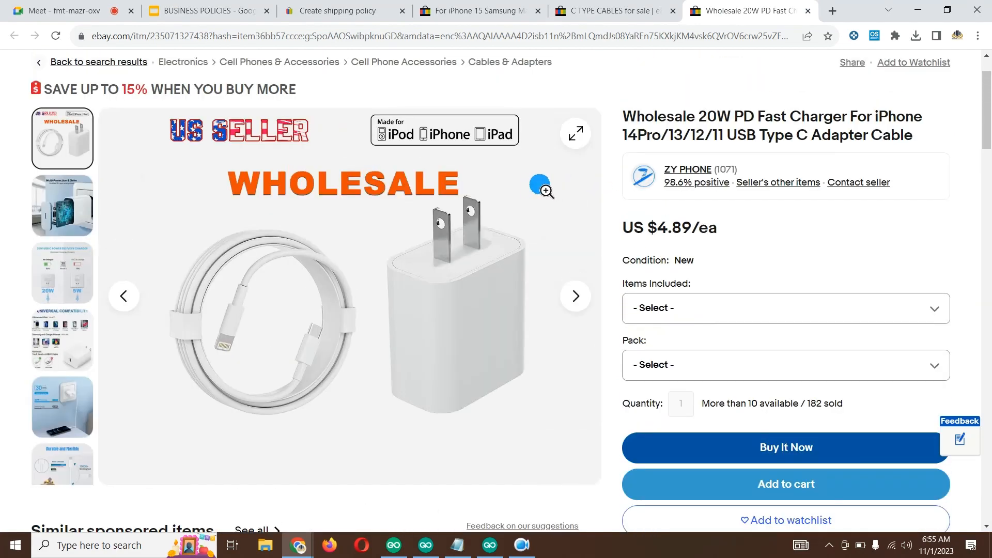
scroll(543, 188, "down", 4)
scroll(539, 188, "down", 1)
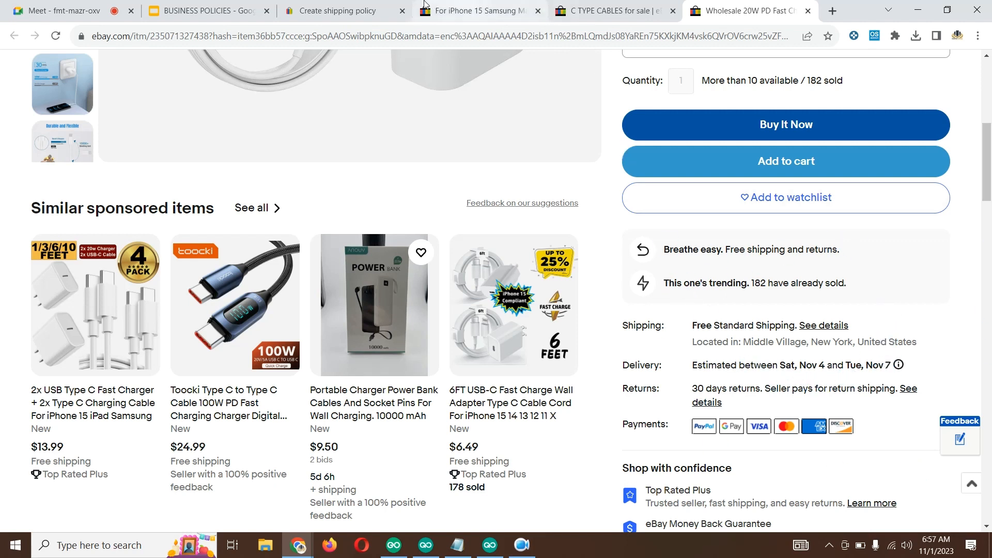
Step: Return to the shipping policy form and set the domestic handling time to 3 business days
left_click(335, 11)
scroll(258, 336, "down", 1)
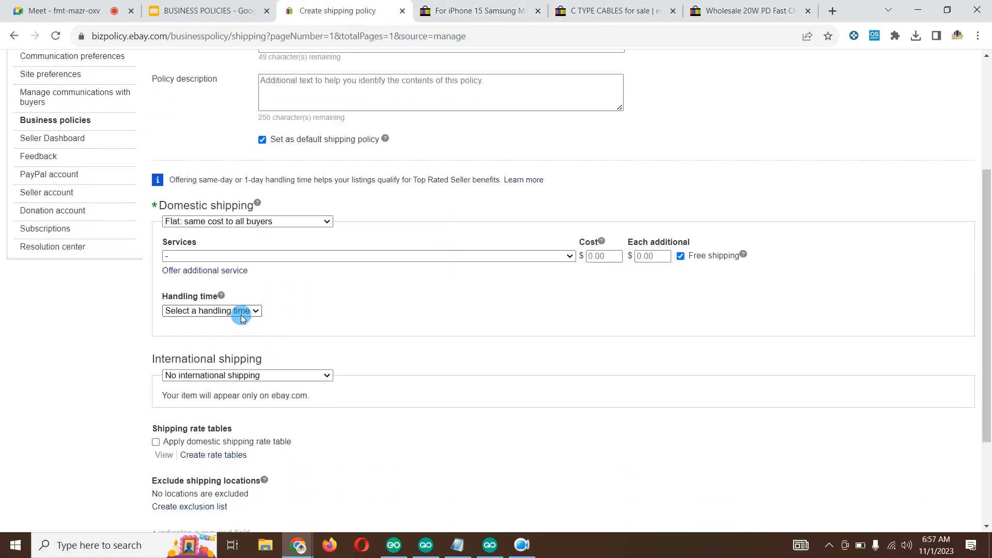
left_click(222, 311)
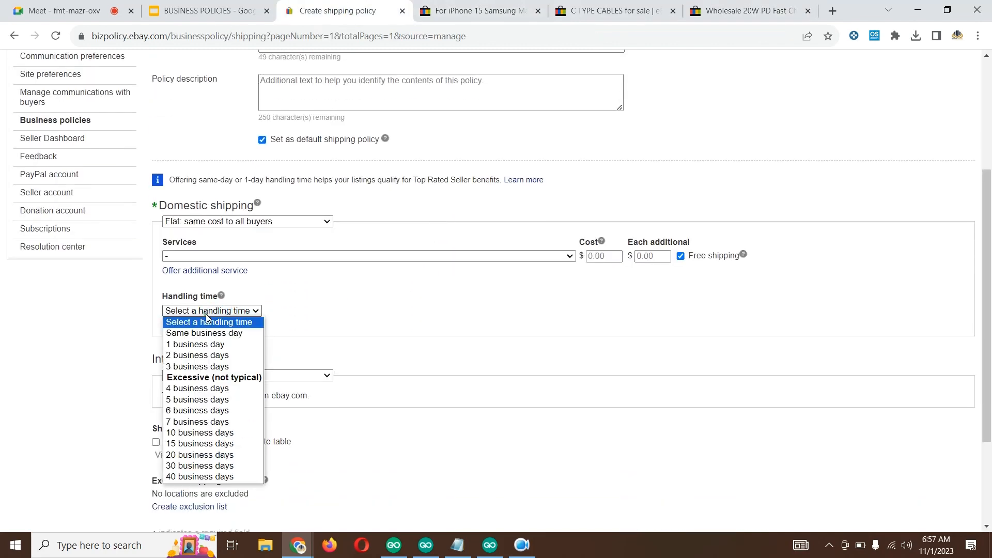
left_click(191, 367)
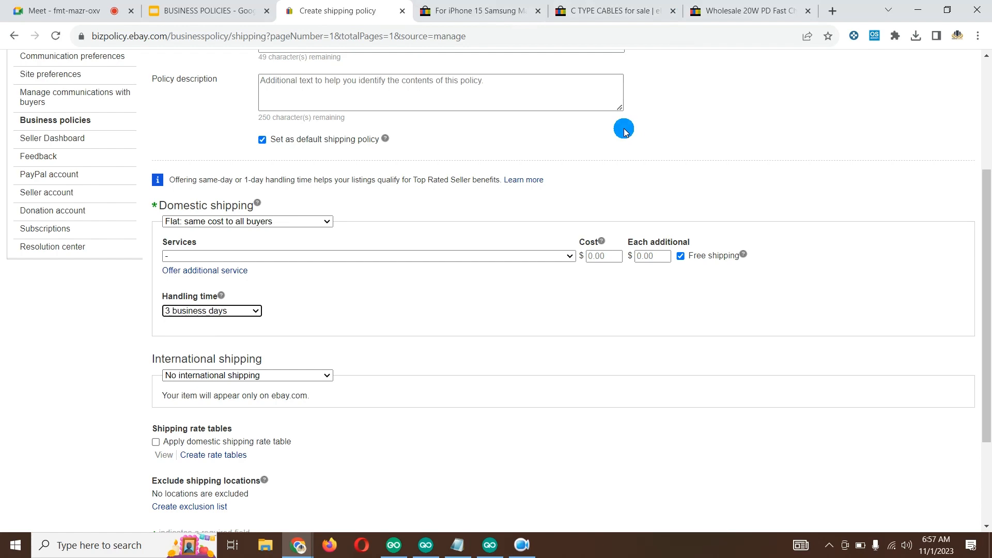
Step: Check the wholesale charger listing's delivery estimate and set the policy's domestic service to Standard Shipping (1 to 5 business days)
left_click(739, 12)
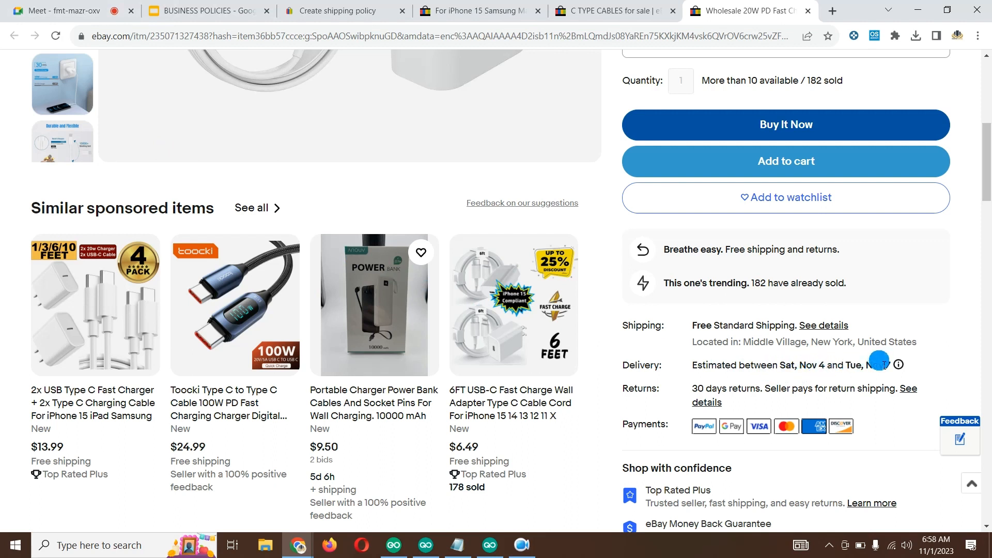
left_click(354, 10)
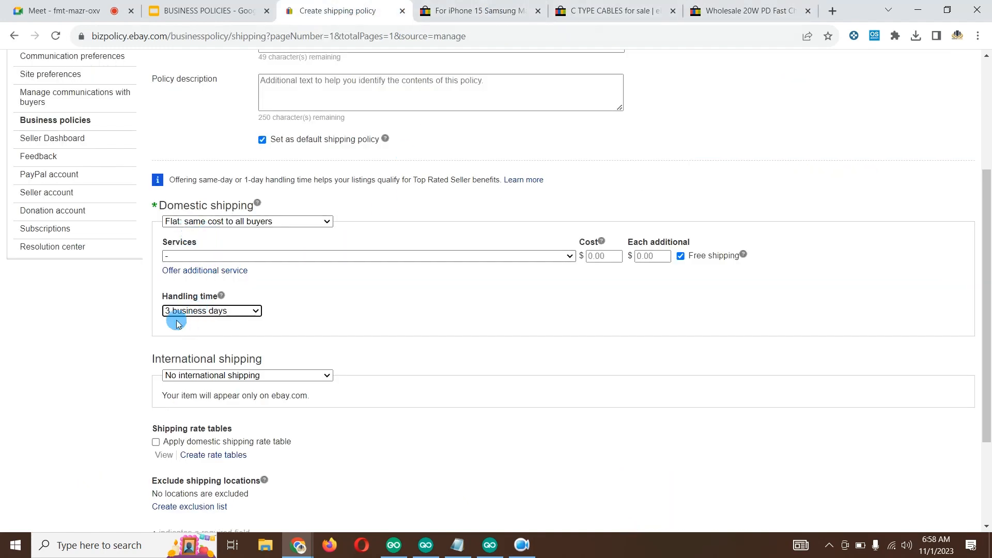
left_click(336, 257)
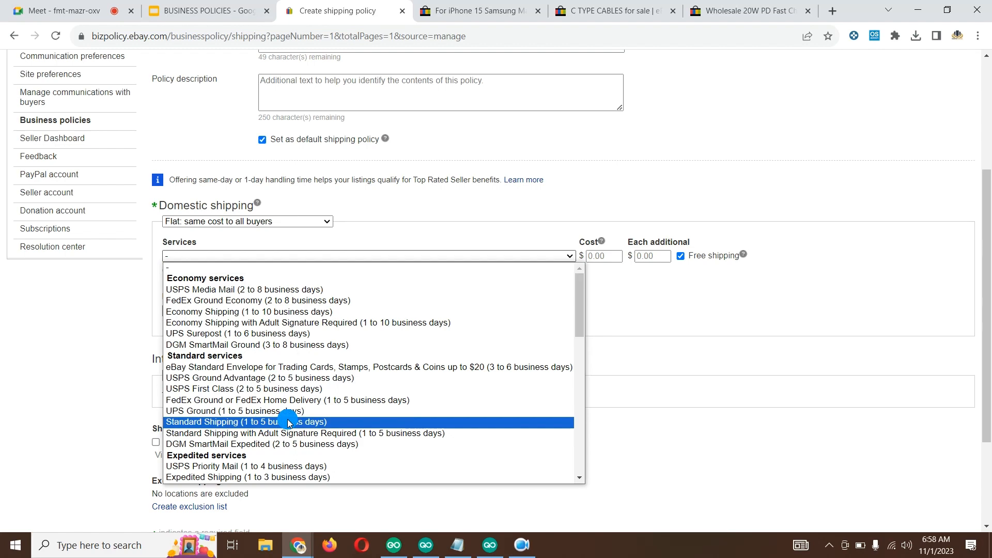
scroll(287, 423, "down", 4)
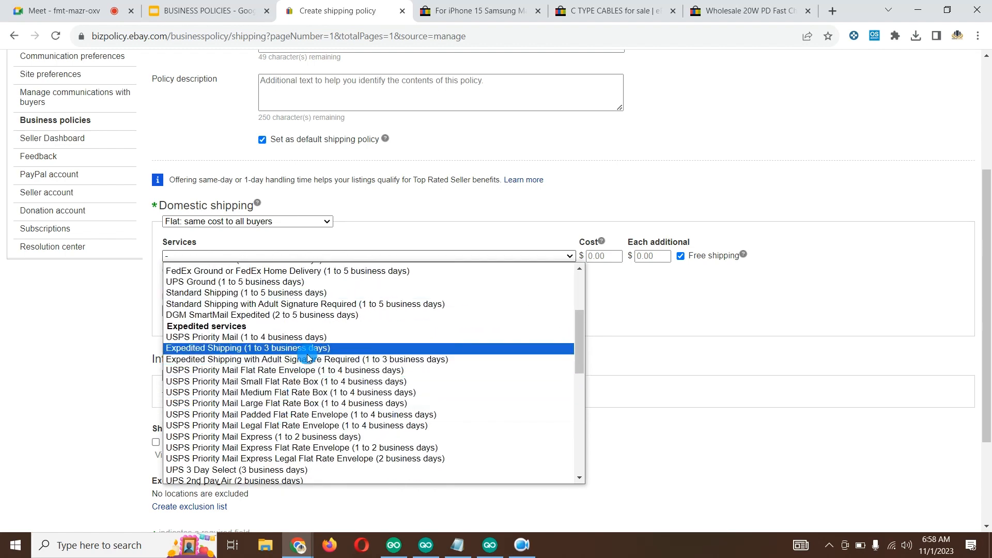
scroll(309, 389, "down", 4)
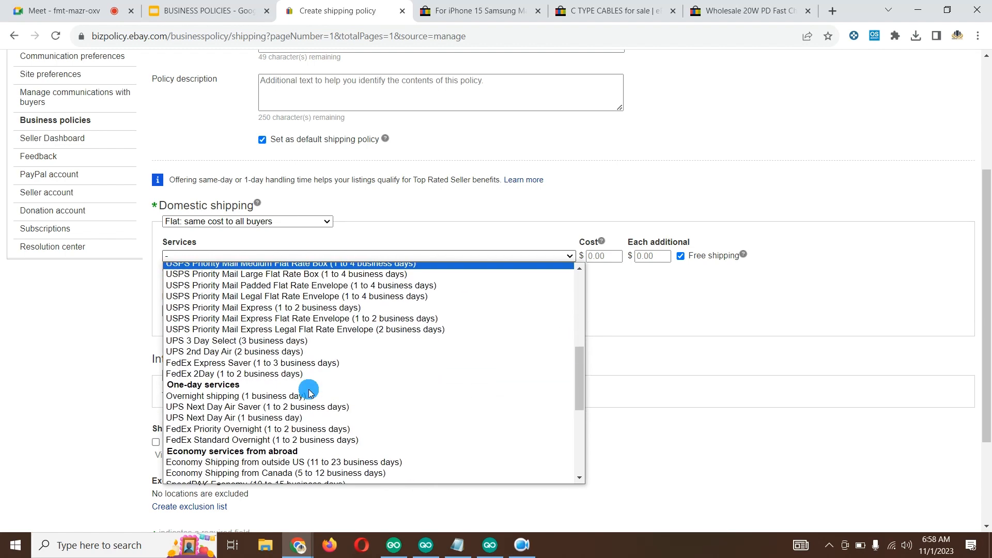
scroll(266, 382, "down", 4)
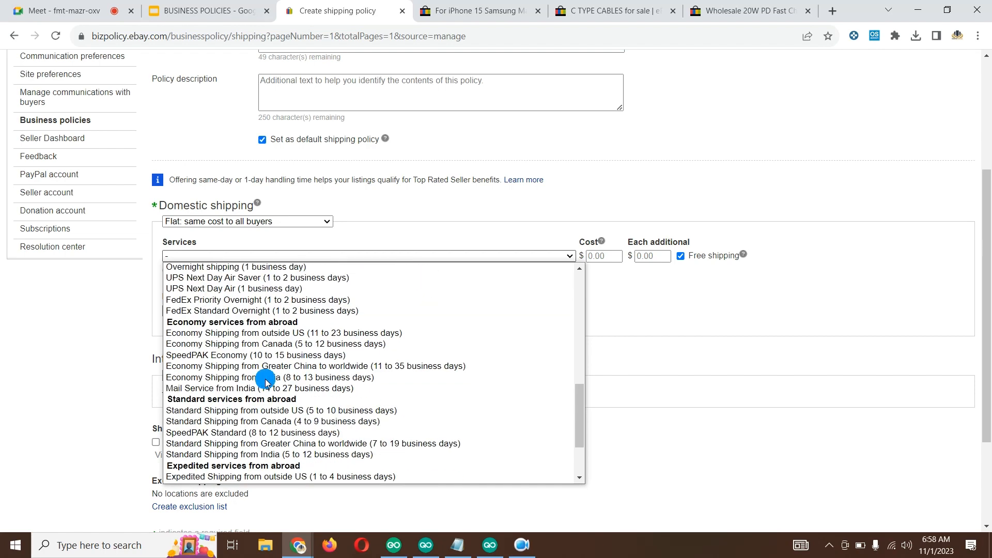
scroll(280, 377, "down", 3)
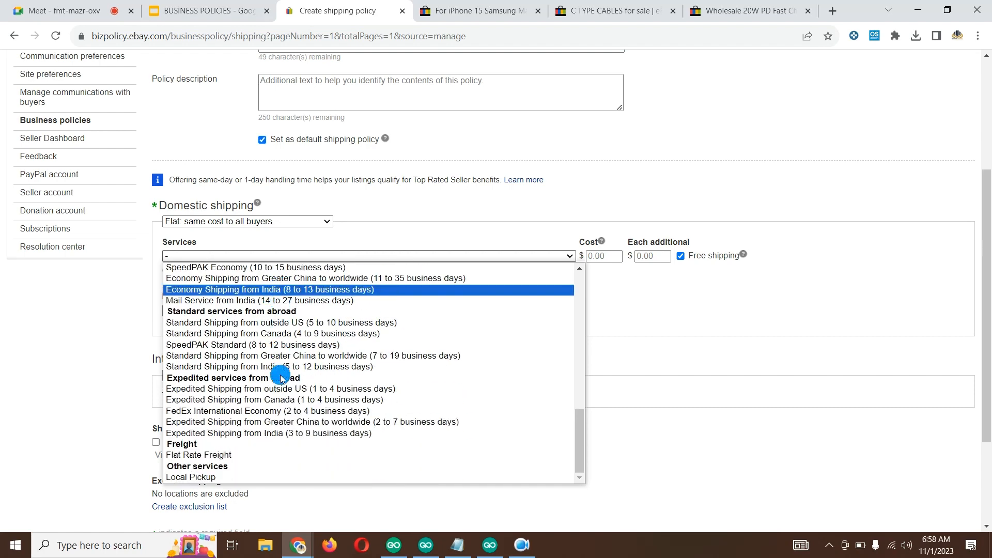
scroll(287, 376, "up", 10)
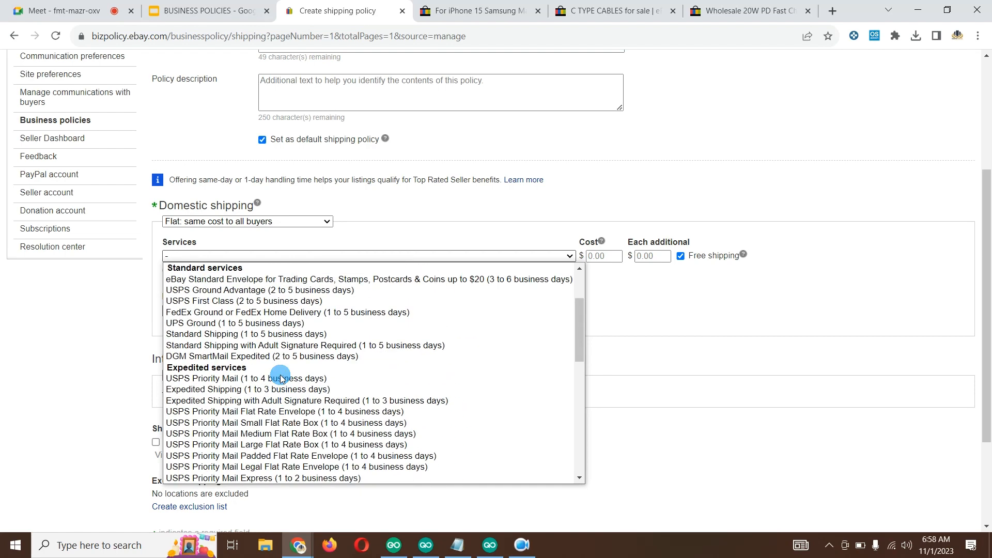
left_click(288, 335)
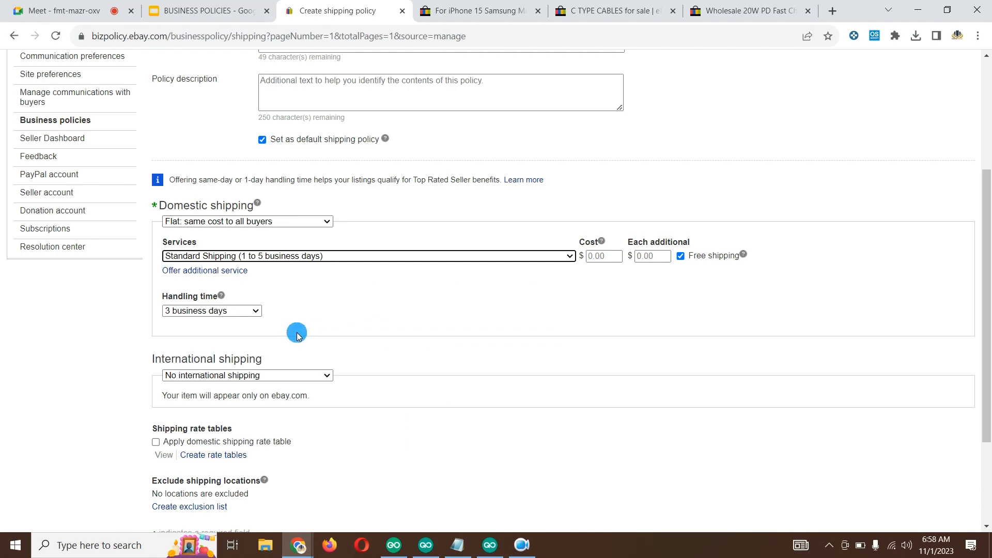
Step: Compare the policy's domestic service and handling time with the wholesale charger listing's estimated delivery dates
scroll(288, 329, "down", 1)
scroll(246, 273, "down", 1)
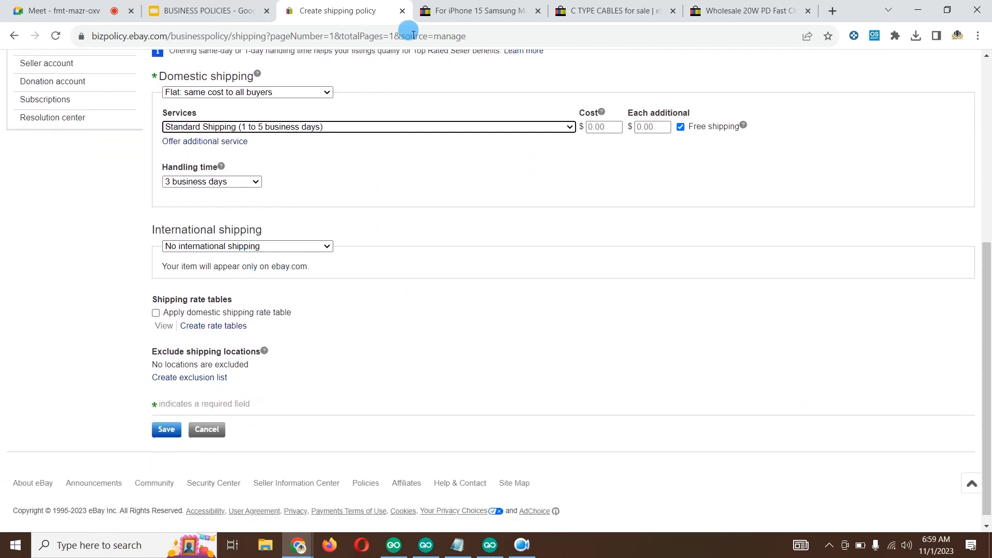
left_click(697, 4)
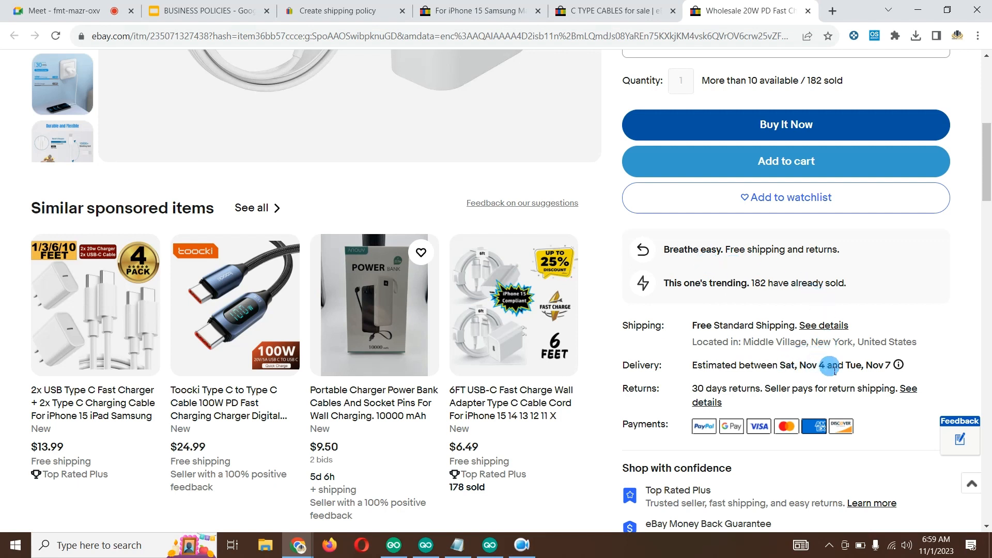
left_click(879, 370)
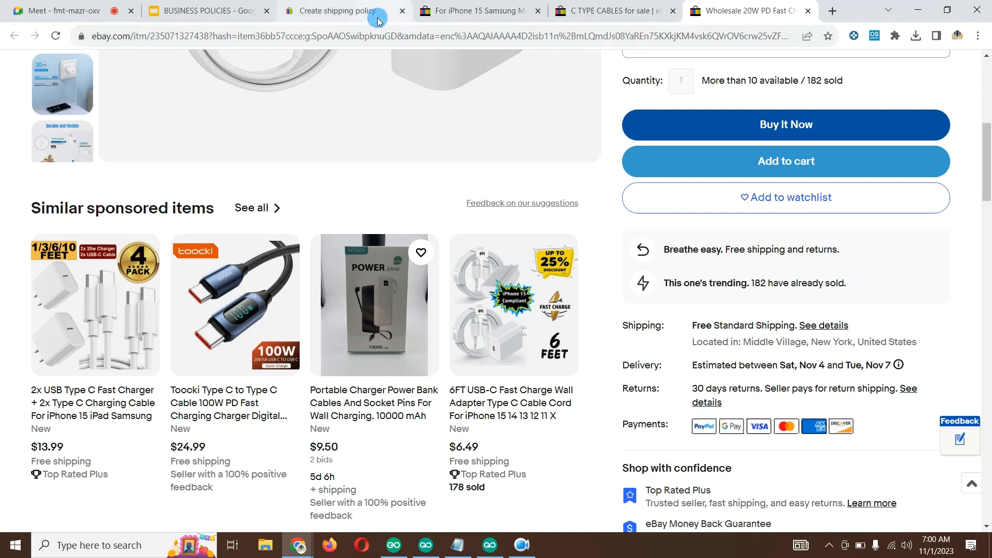
Step: Return to the shipping policy form, review its domestic settings and leave the international option at No international shipping
left_click(328, 9)
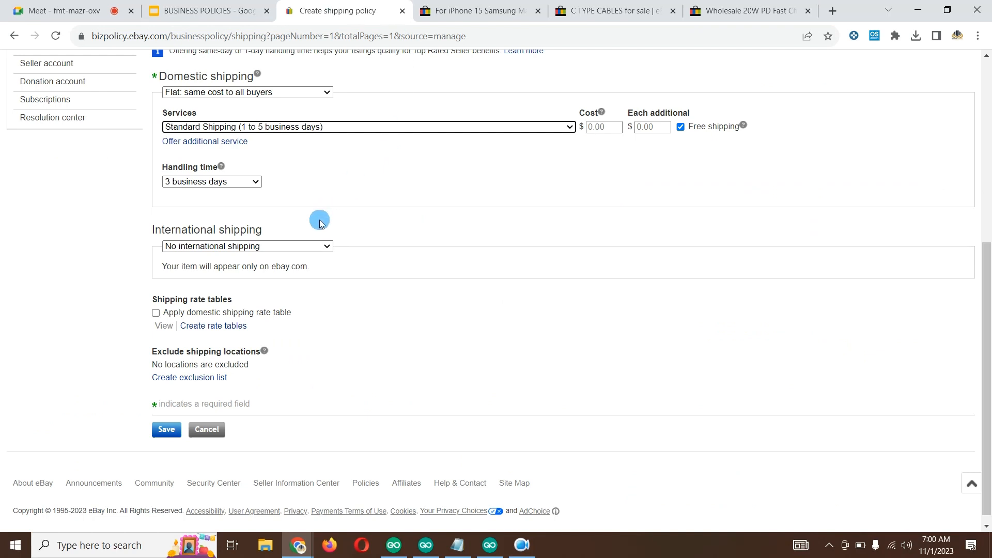
scroll(321, 225, "up", 2)
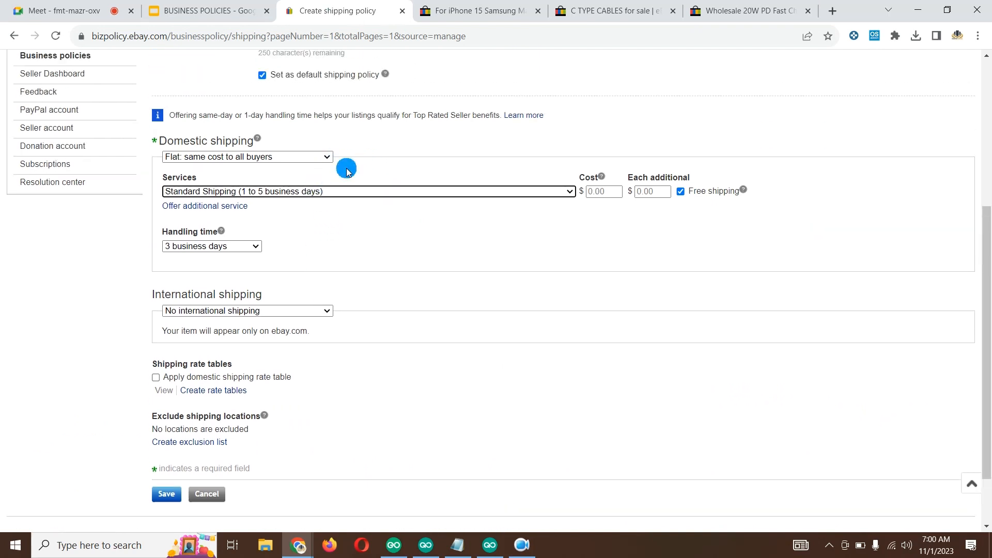
scroll(346, 168, "down", 1)
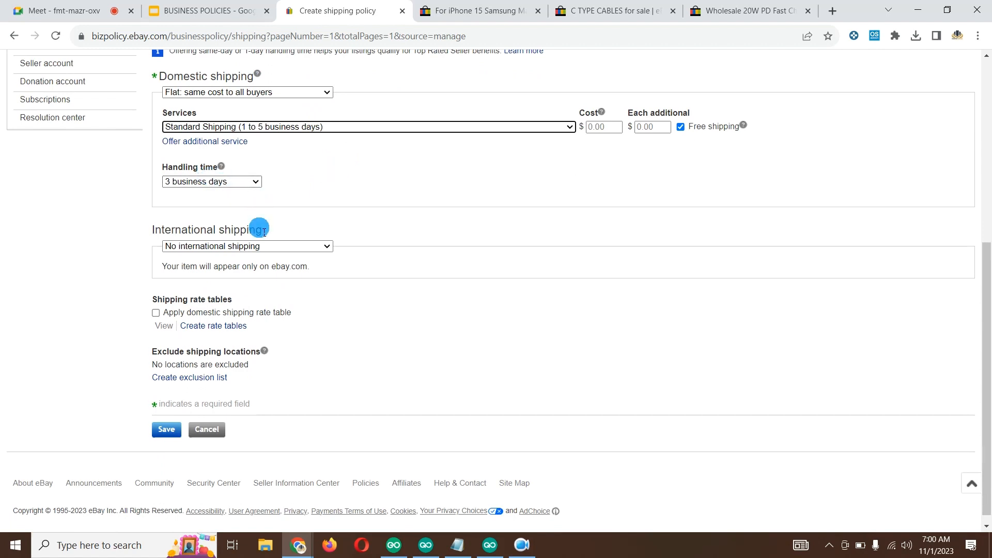
scroll(248, 233, "down", 1)
left_click(216, 236)
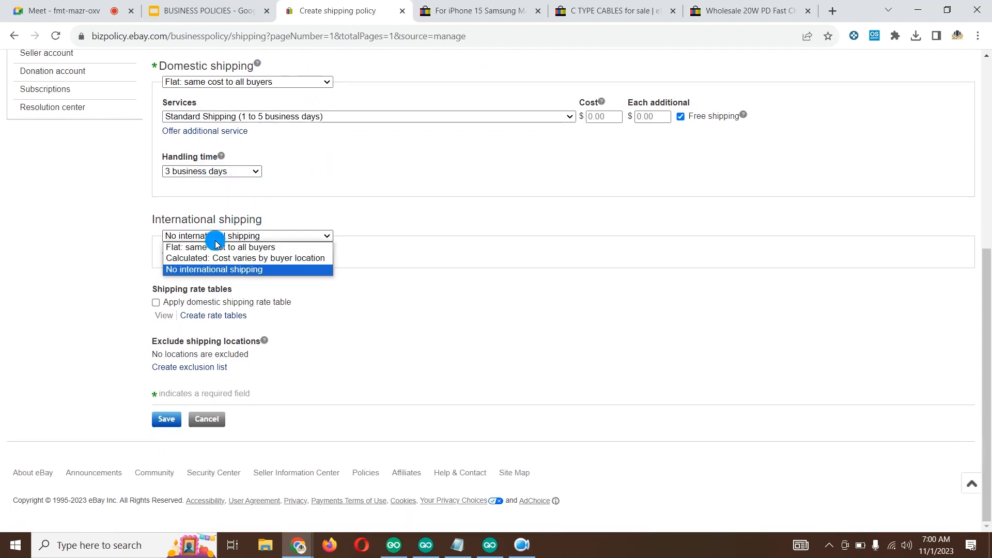
left_click(216, 237)
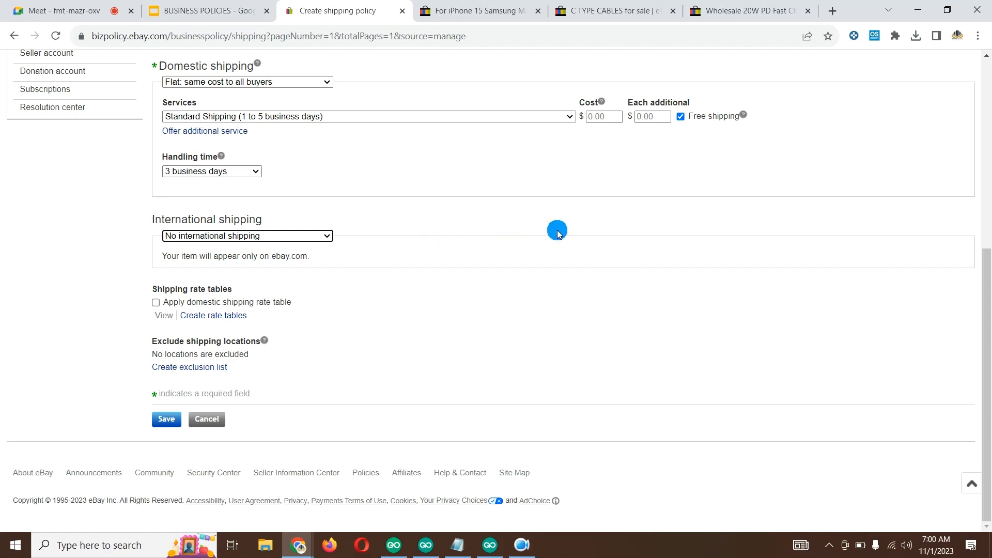
scroll(558, 234, "up", 5)
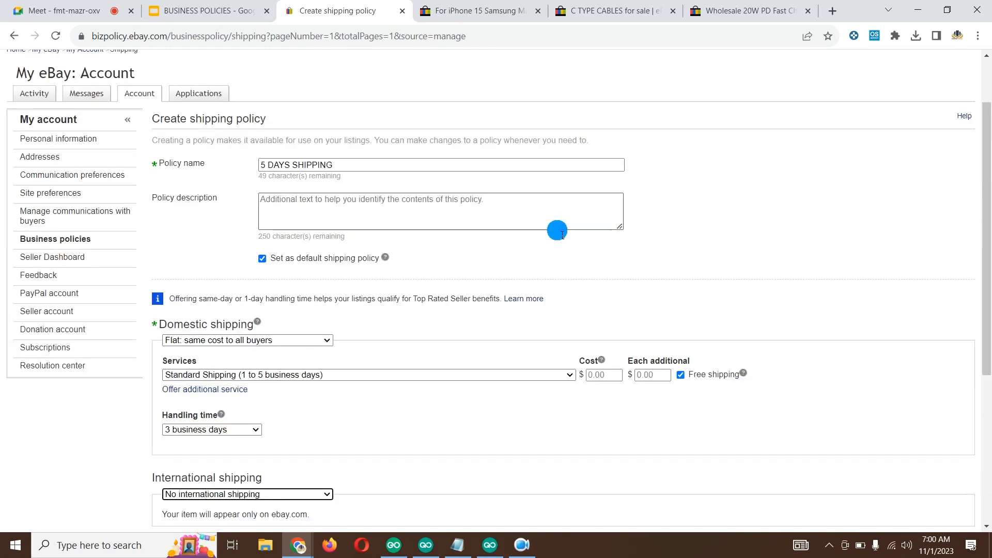
scroll(562, 234, "down", 4)
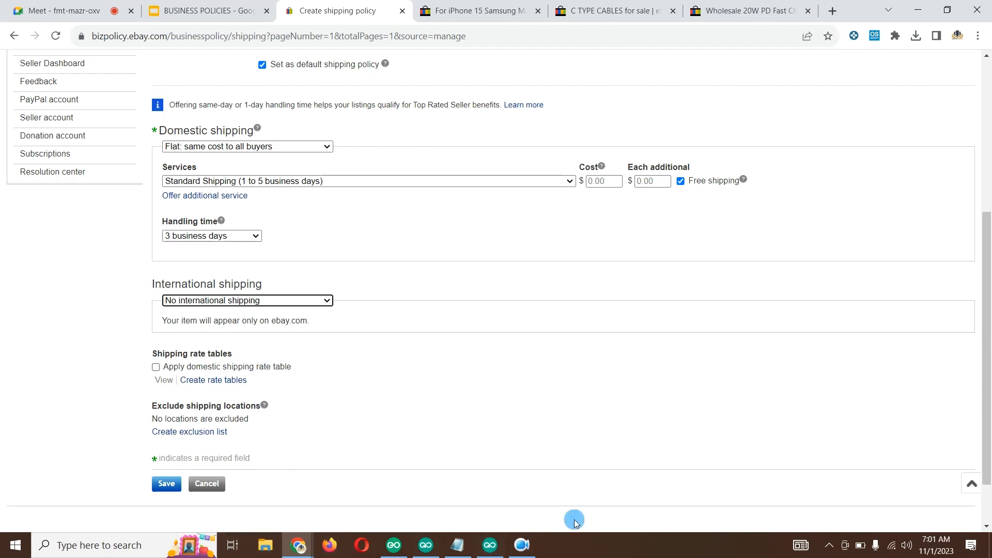
left_click(522, 546)
left_click(370, 479)
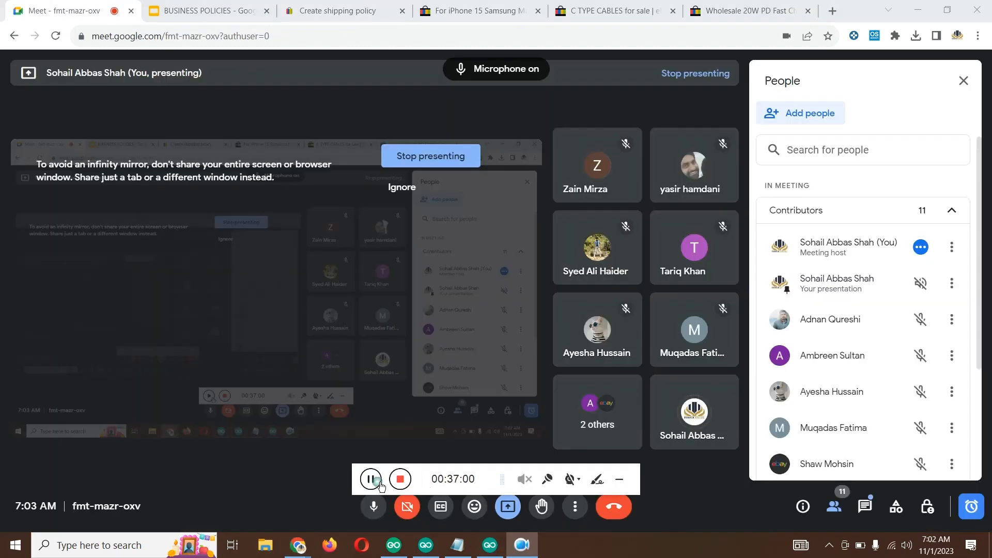
left_click(443, 85)
left_click(486, 12)
left_click(600, 10)
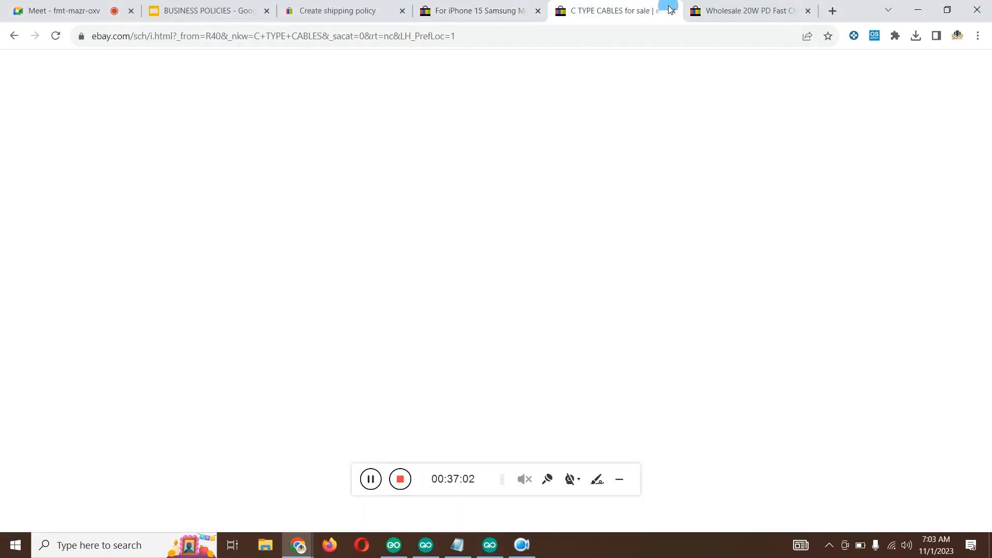
left_click(337, 10)
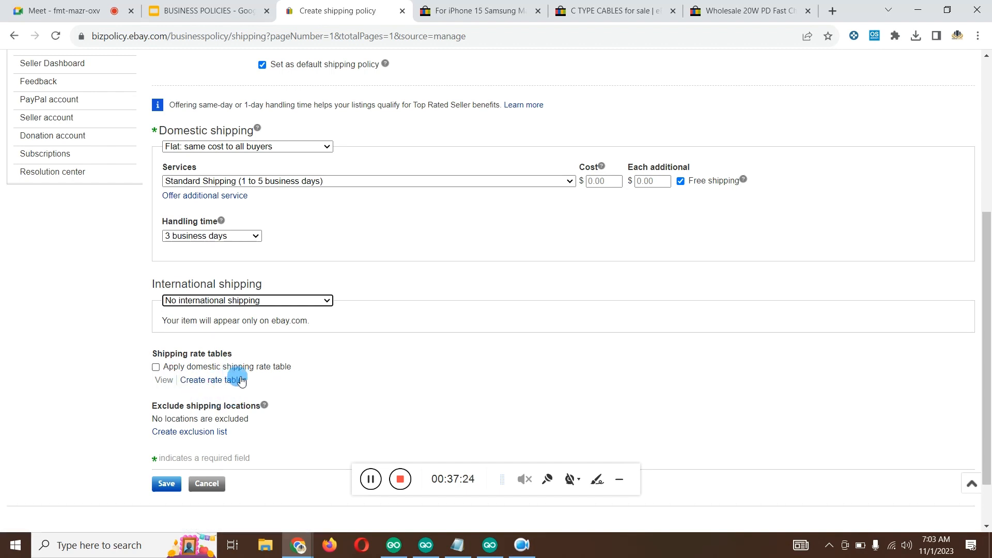
left_click(624, 479)
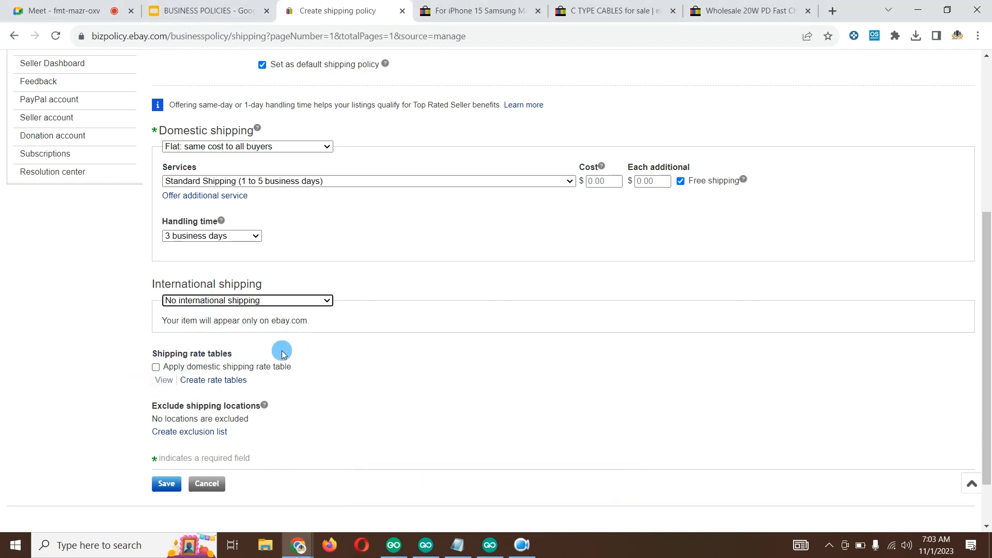
Step: Start a shipping exclusion list for the policy, excluding every international region from Africa to Southeast Asia as well as PO Box
scroll(232, 377, "down", 2)
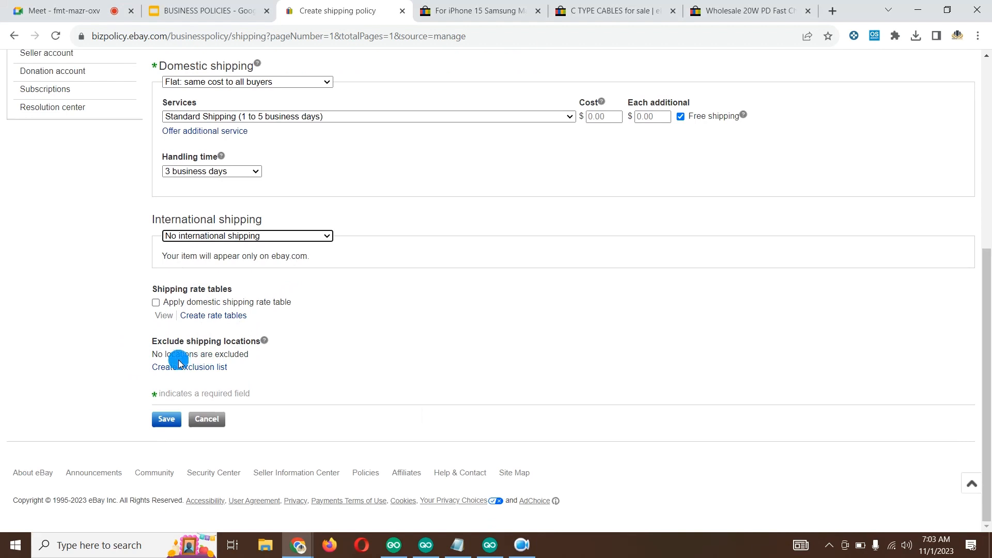
left_click(198, 367)
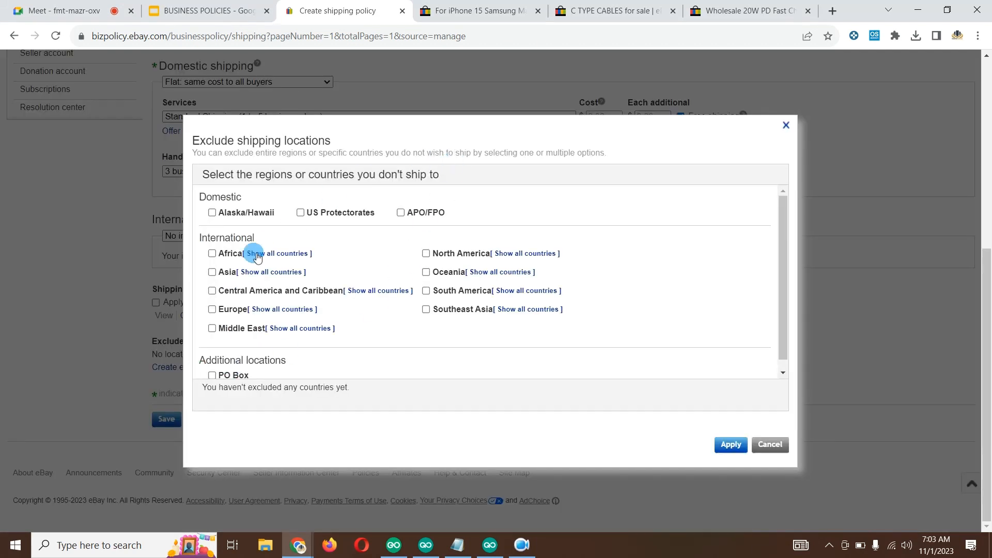
left_click(213, 253)
left_click(212, 291)
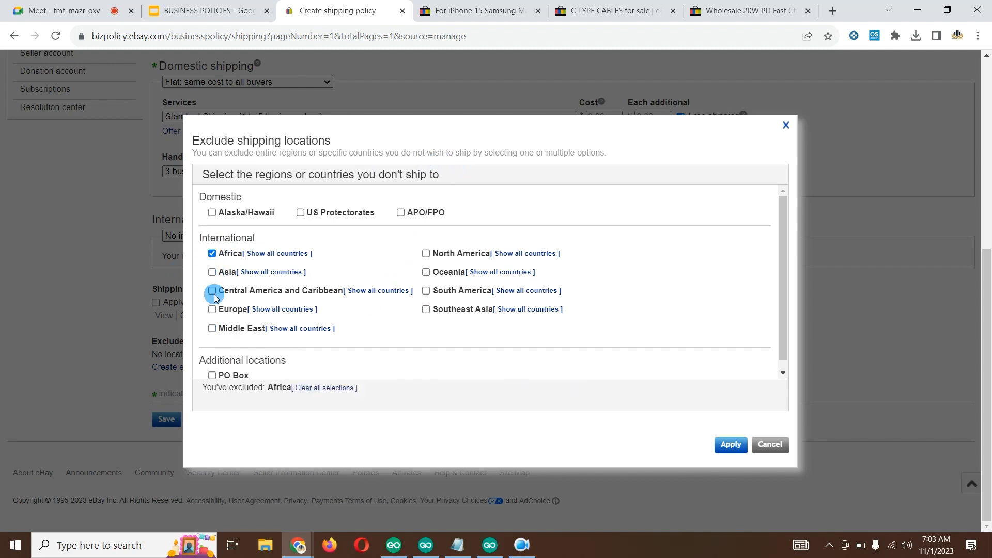
left_click(212, 273)
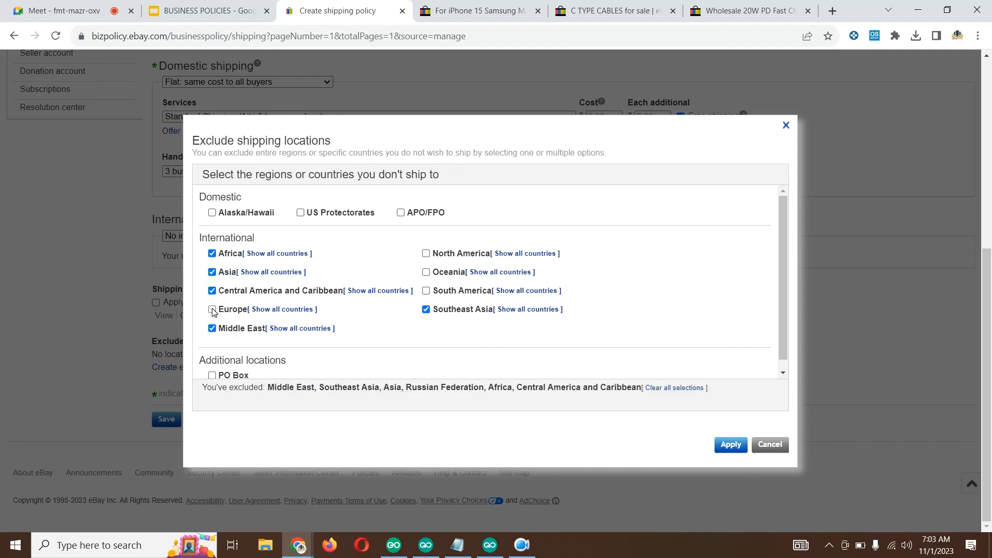
left_click(212, 309)
left_click(425, 254)
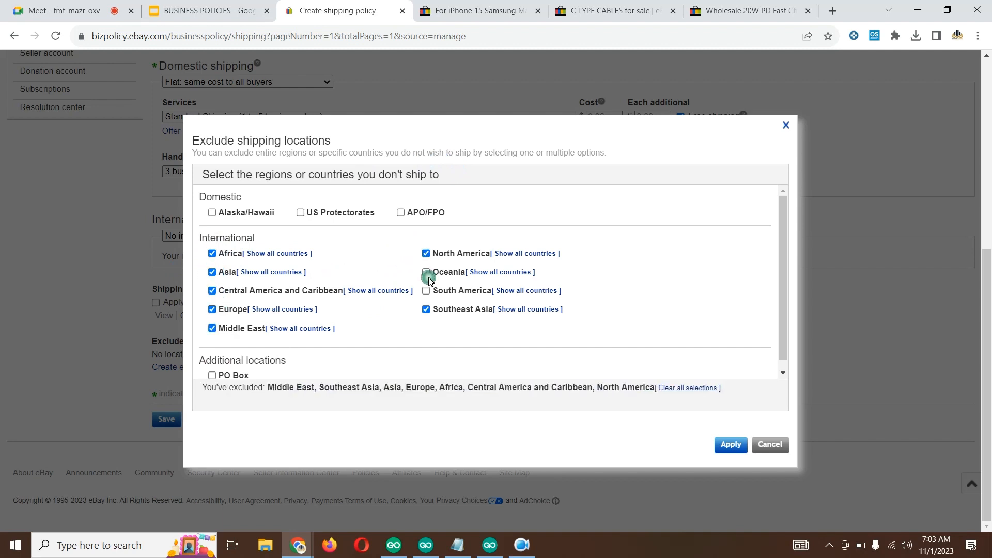
left_click(426, 272)
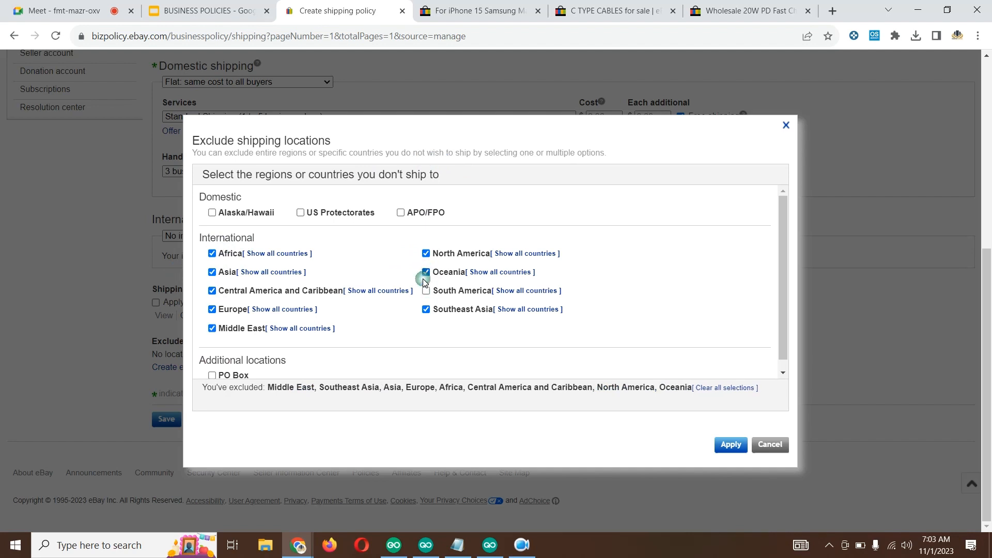
left_click(427, 291)
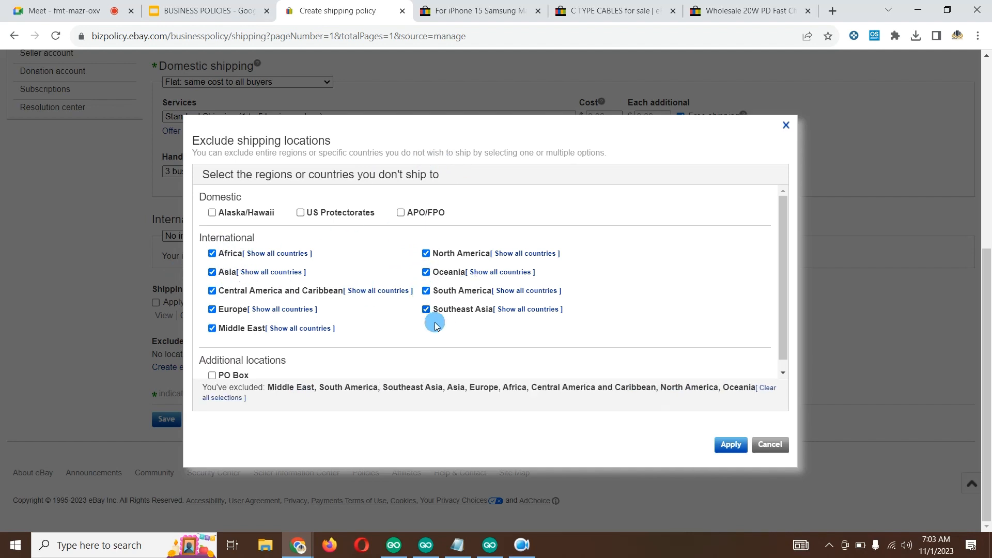
scroll(224, 313, "down", 1)
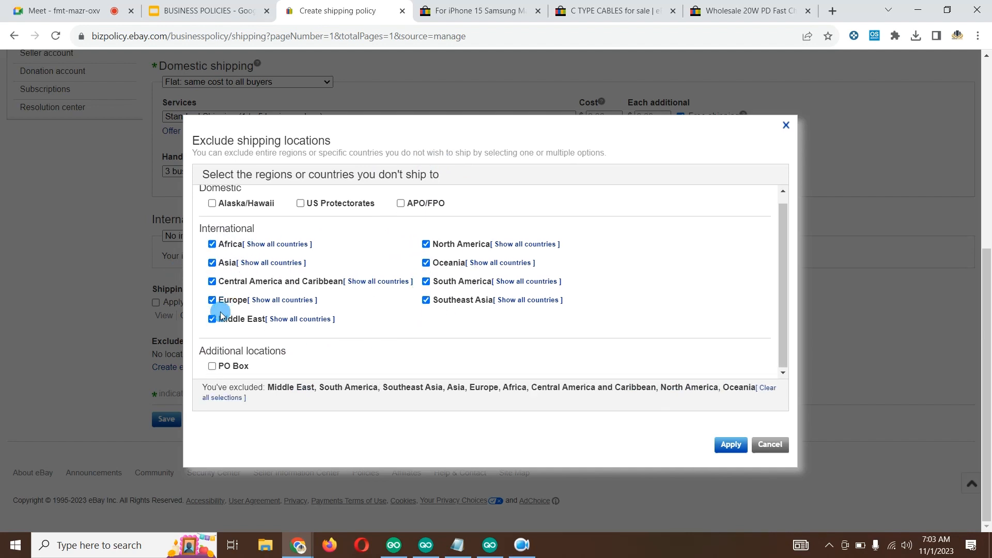
left_click(216, 369)
Step: Add the domestic areas Alaska/Hawaii, US Protectorates and APO/FPO to the excluded shipping locations and apply the list
scroll(351, 302, "up", 5)
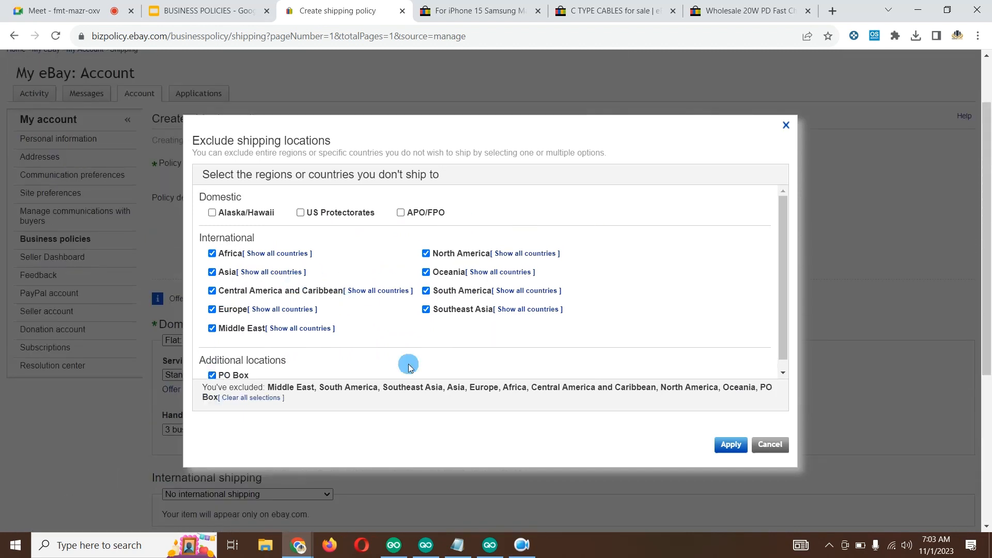
left_click(216, 219)
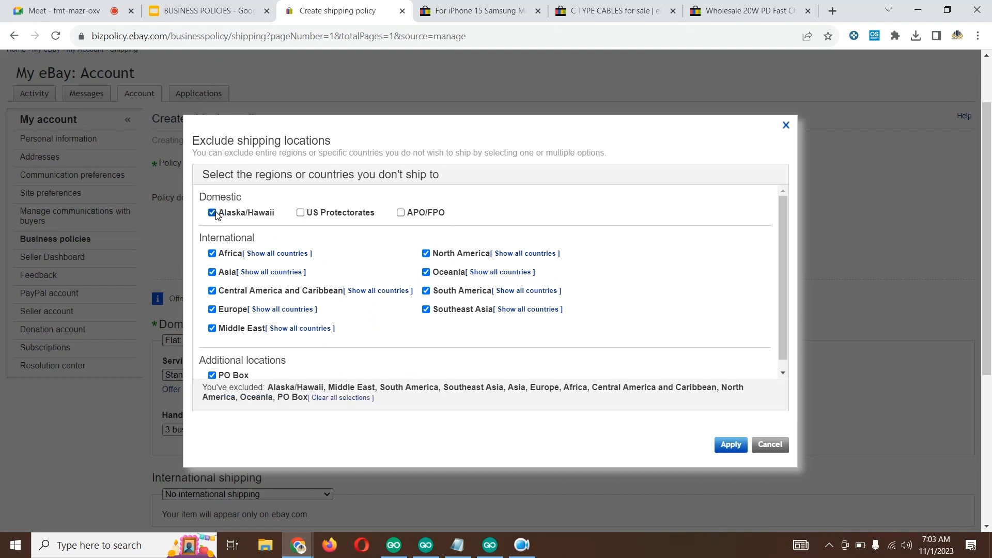
left_click(301, 213)
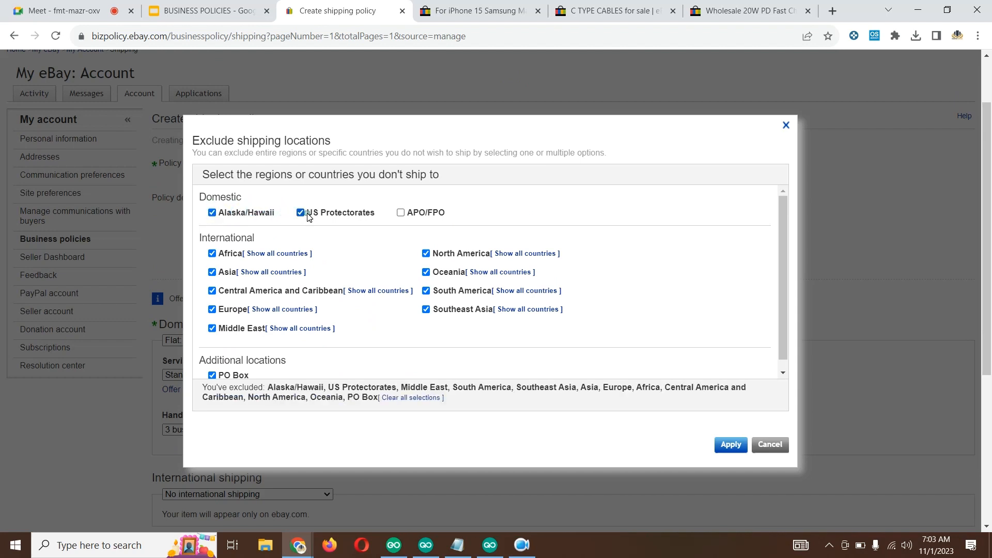
left_click(402, 212)
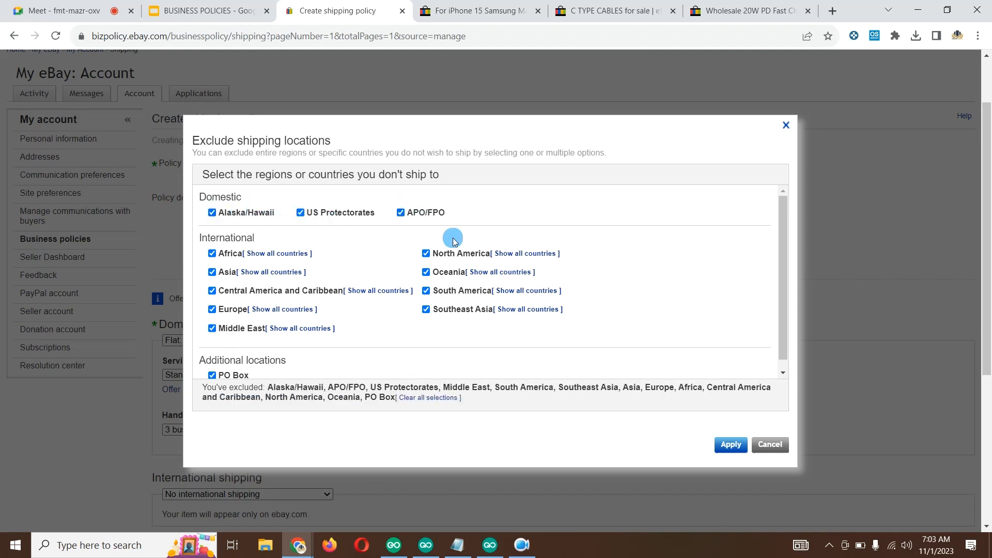
scroll(447, 239, "up", 2)
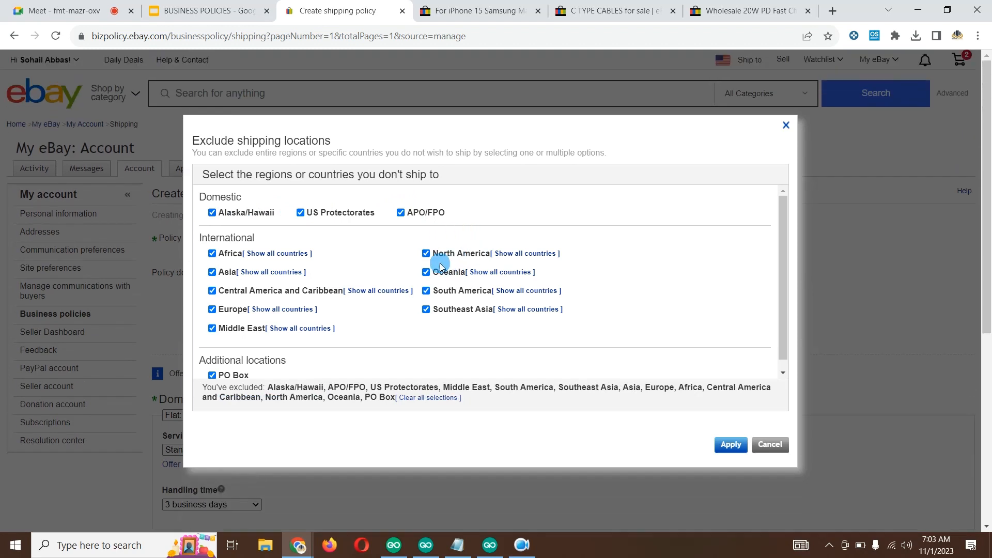
scroll(251, 193, "down", 1)
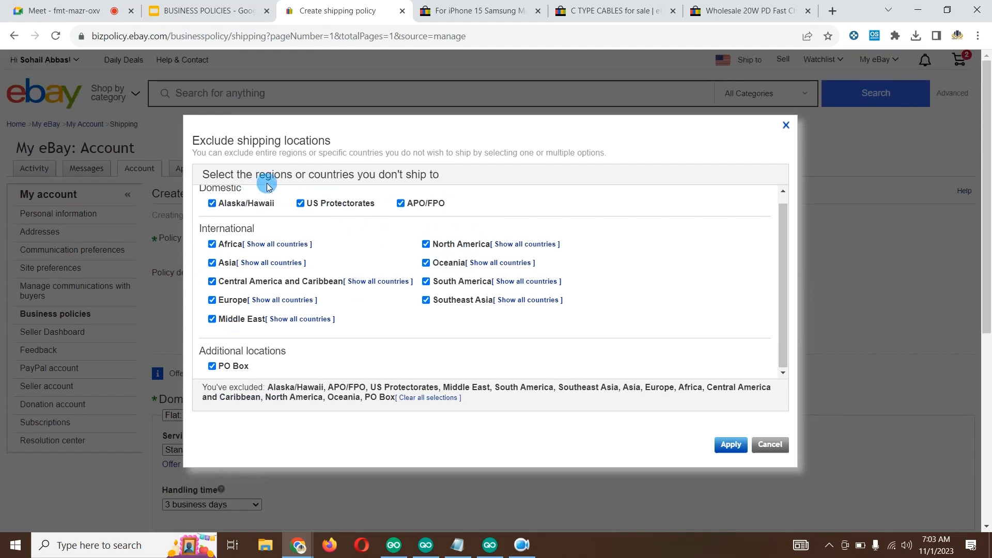
scroll(323, 232, "up", 1)
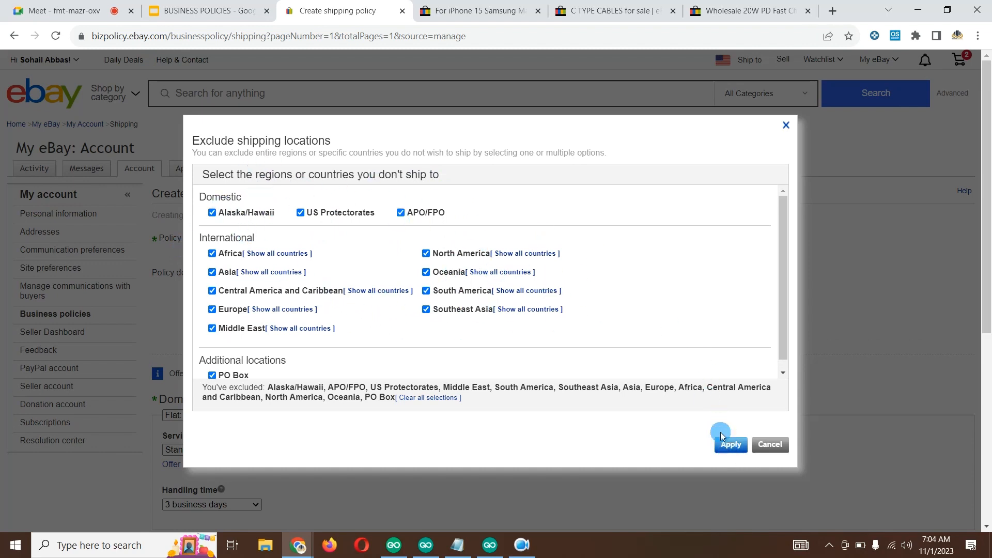
left_click(731, 444)
Step: Save the 5 DAYS SHIPPING policy and view it in the business policies list
scroll(408, 336, "down", 5)
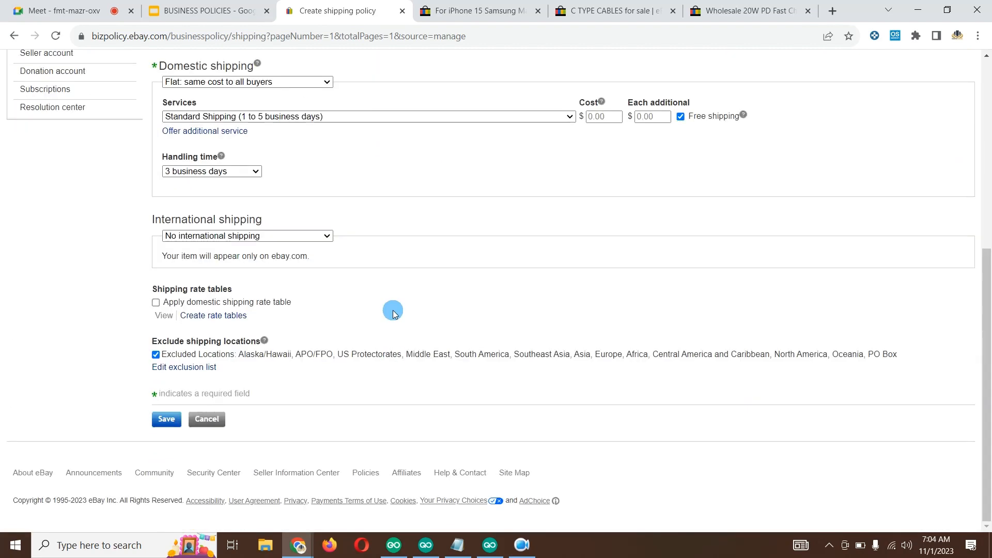
left_click(159, 424)
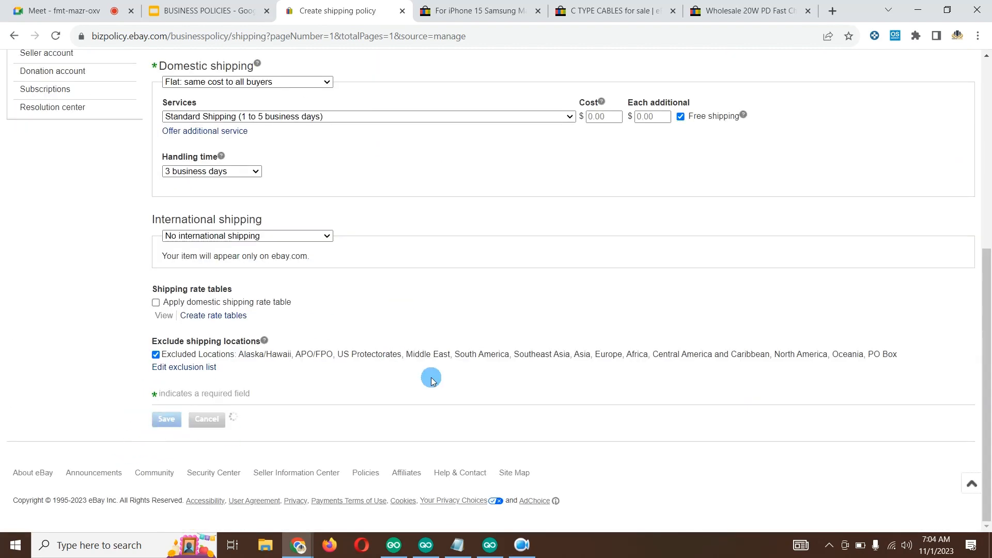
scroll(432, 377, "up", 5)
scroll(433, 379, "up", 2)
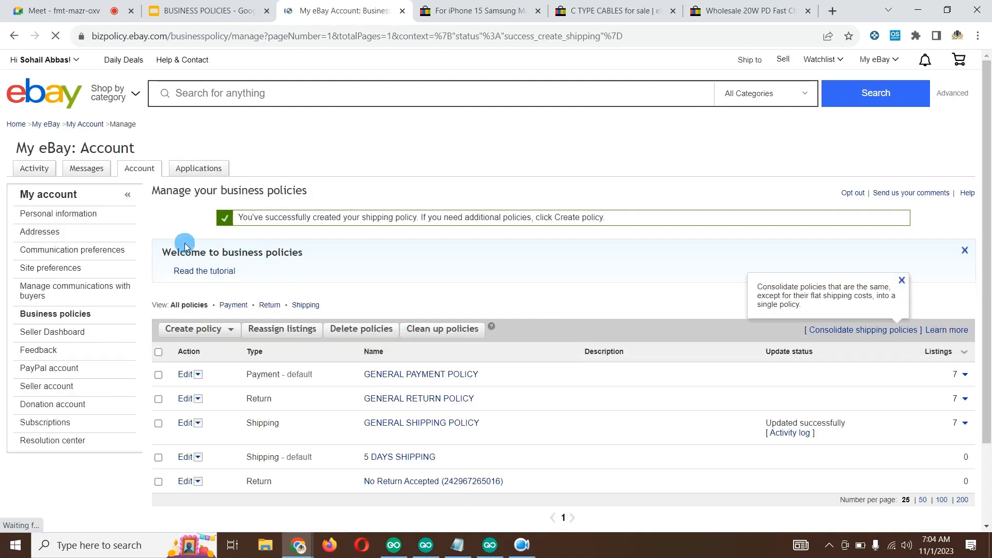
scroll(223, 174, "down", 1)
Step: Check the four basic policies slide in the BUSINESS POLICIES presentation, comparing it with the eBay business policies page
left_click(209, 10)
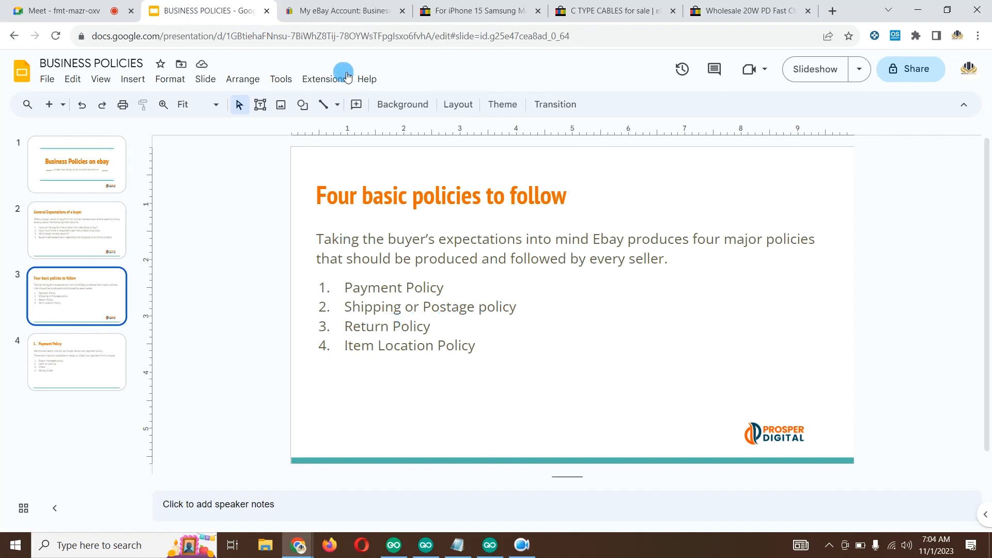
left_click(335, 11)
left_click(247, 11)
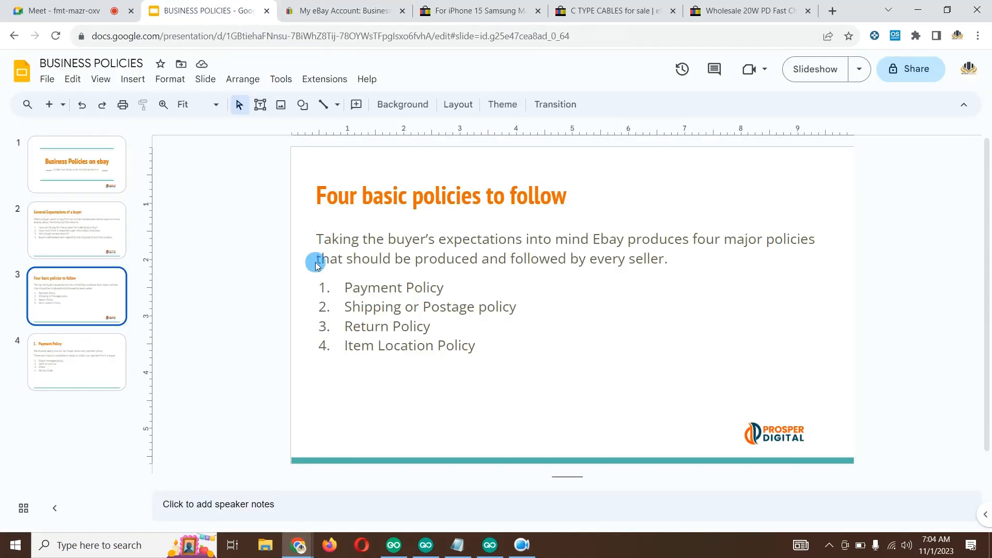
left_click(361, 11)
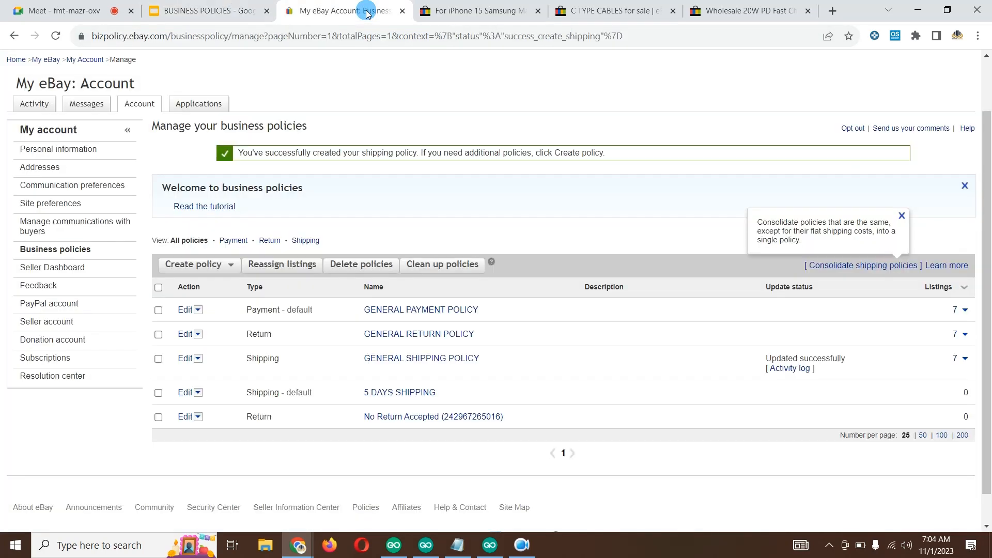
Step: Go to the selling overview in Seller Hub and open the list of listing drafts
scroll(307, 248, "up", 2)
mouse_move(903, 72)
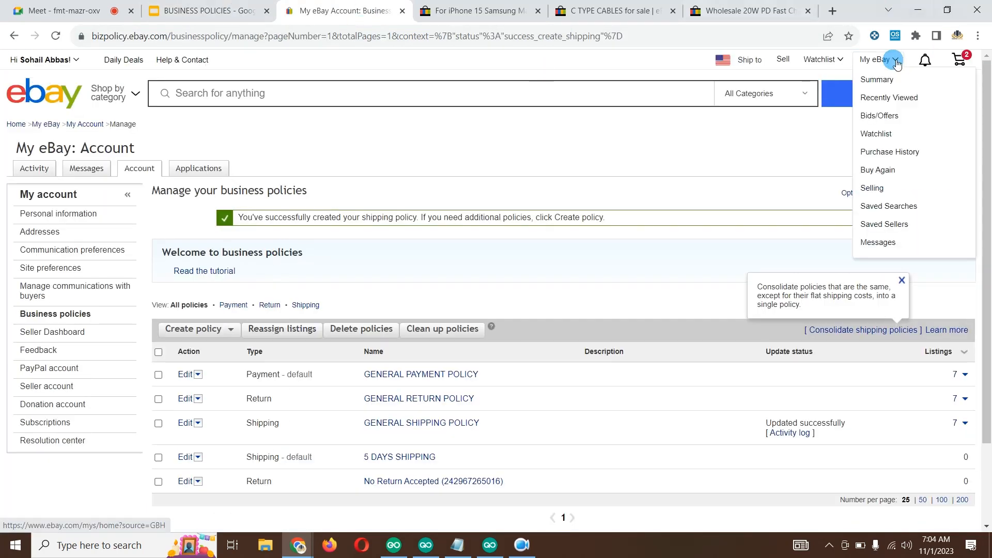
left_click(871, 188)
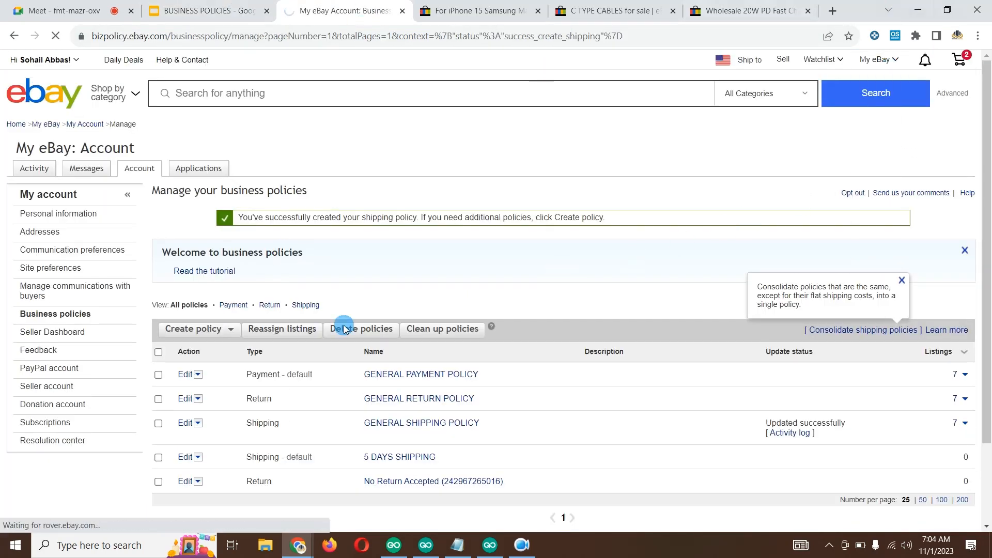
mouse_move(183, 164)
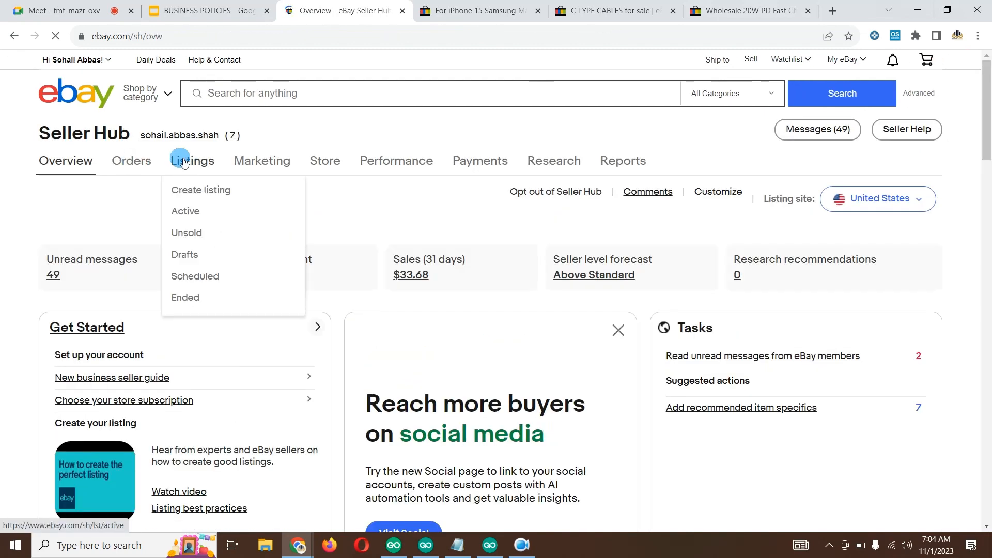
left_click(184, 256)
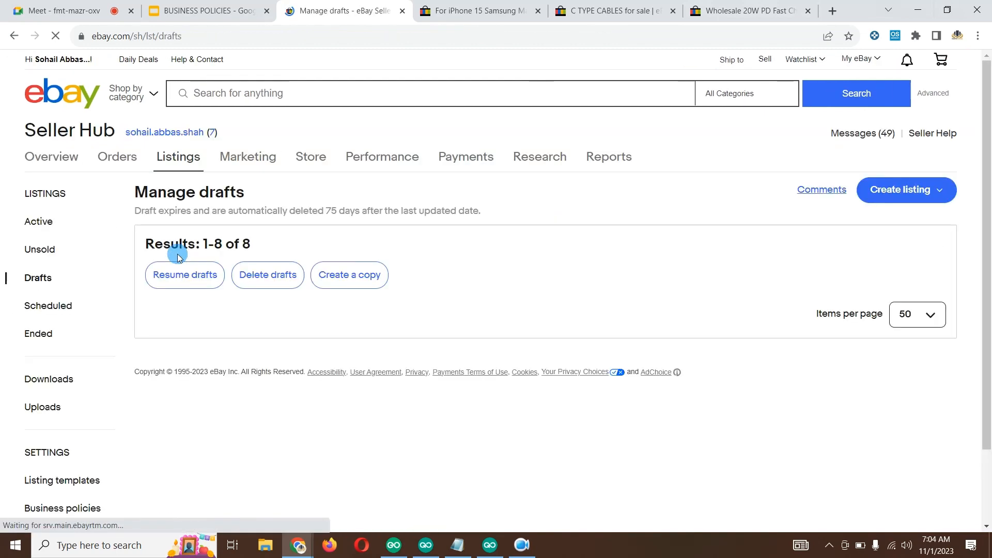
Step: Resume the draft listing titled Optical Mouse in Red and Black colour with multiple wire sizes
scroll(175, 256, "down", 3)
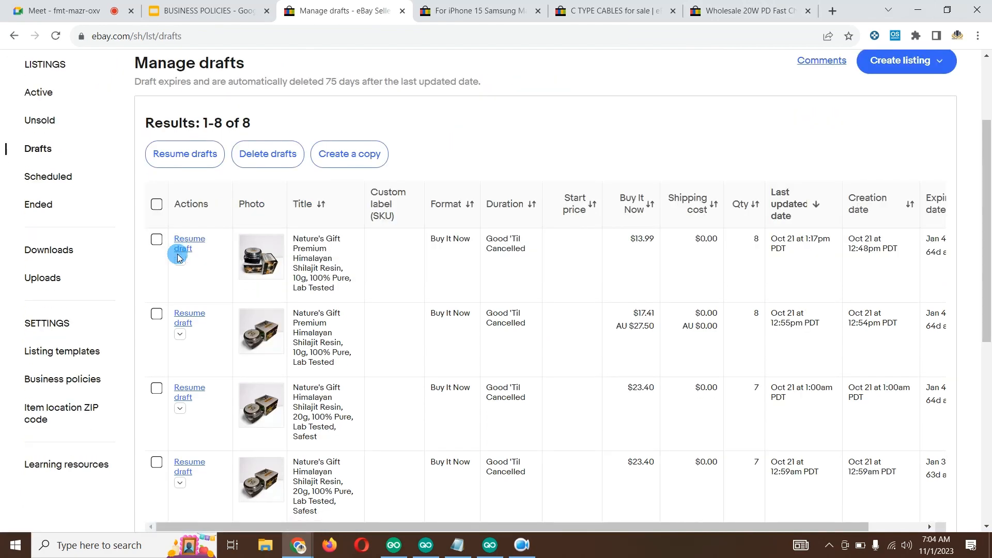
scroll(174, 257, "down", 4)
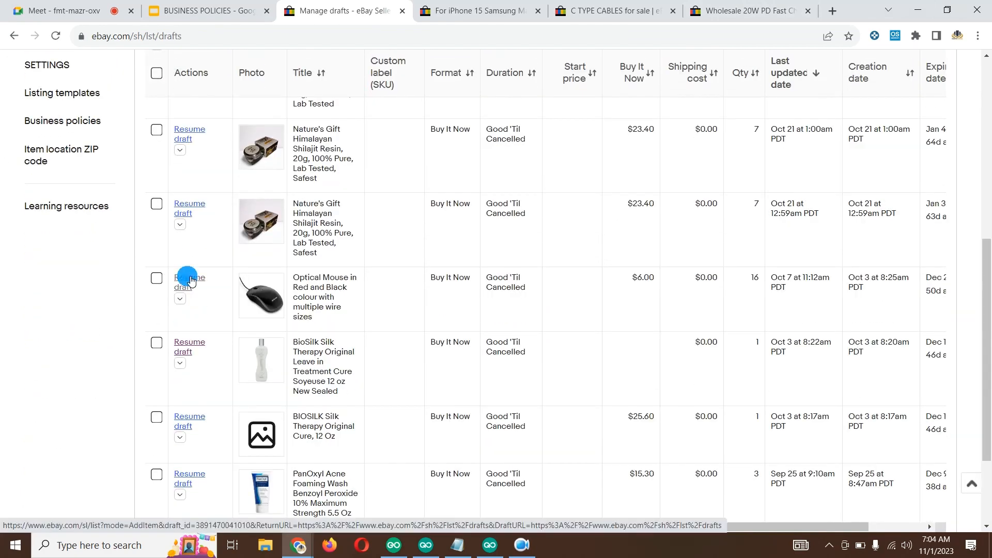
left_click(187, 279)
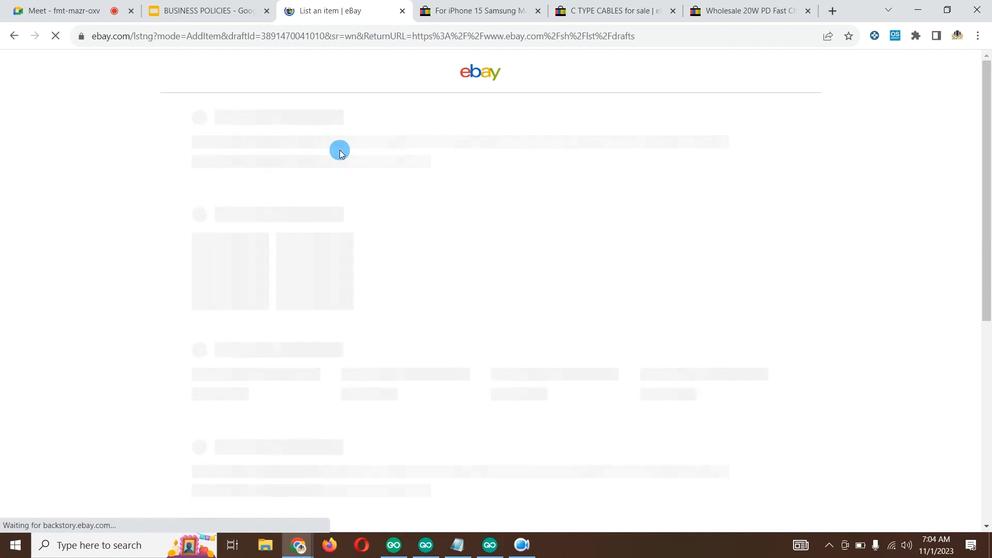
Step: Examine the item location and return policy in the shipping preferences of the optical mouse draft
scroll(340, 150, "down", 20)
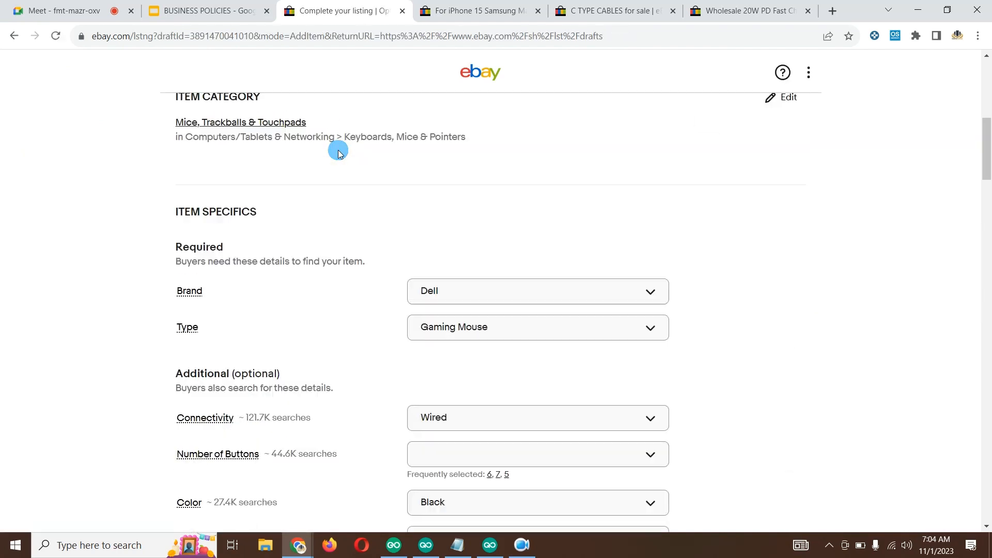
scroll(335, 152, "down", 20)
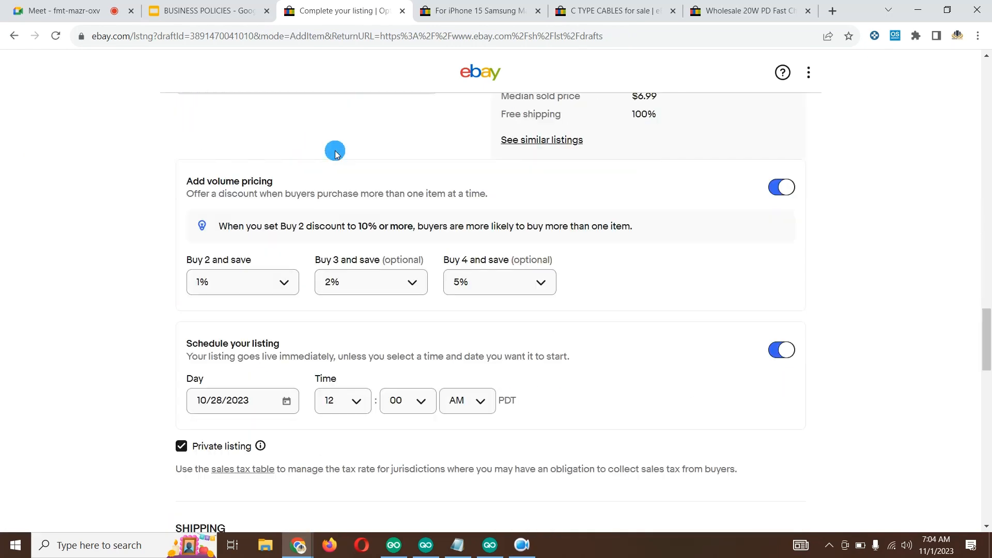
scroll(327, 154, "down", 3)
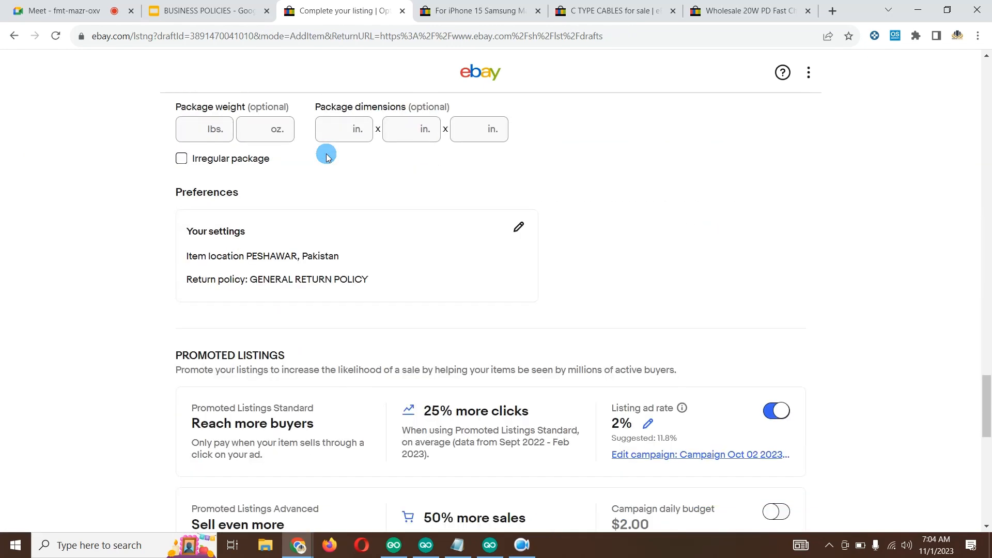
double_click(250, 193)
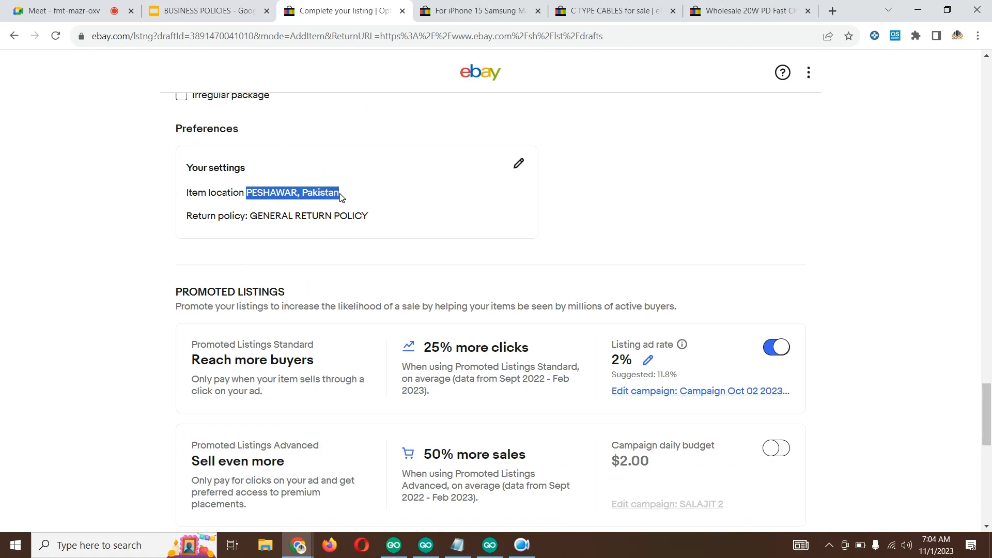
left_click(201, 193)
left_click(661, 91)
left_click(356, 208)
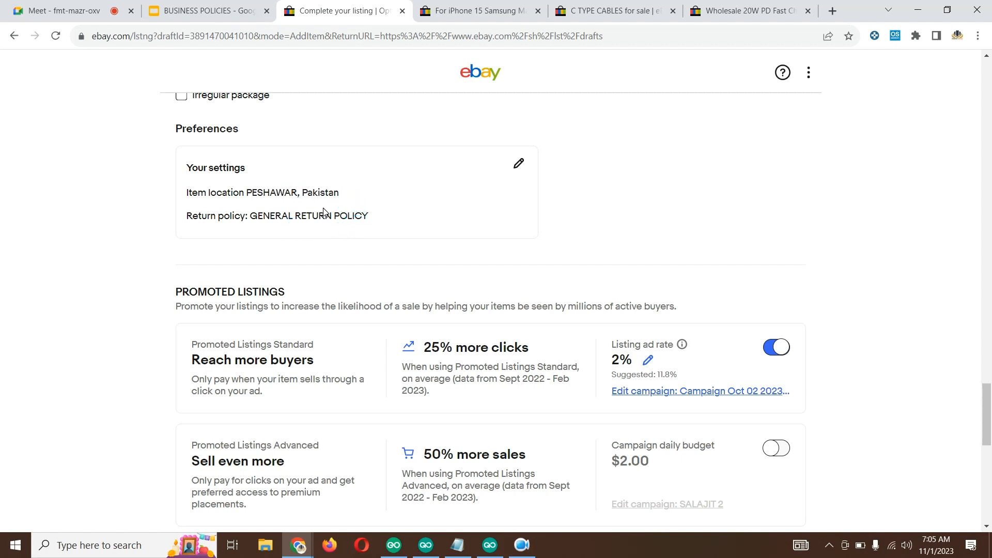
left_click(665, 91)
left_click(309, 237)
Step: Check which shipping, return and payment policies are applied to the optical mouse draft
scroll(367, 226, "up", 1)
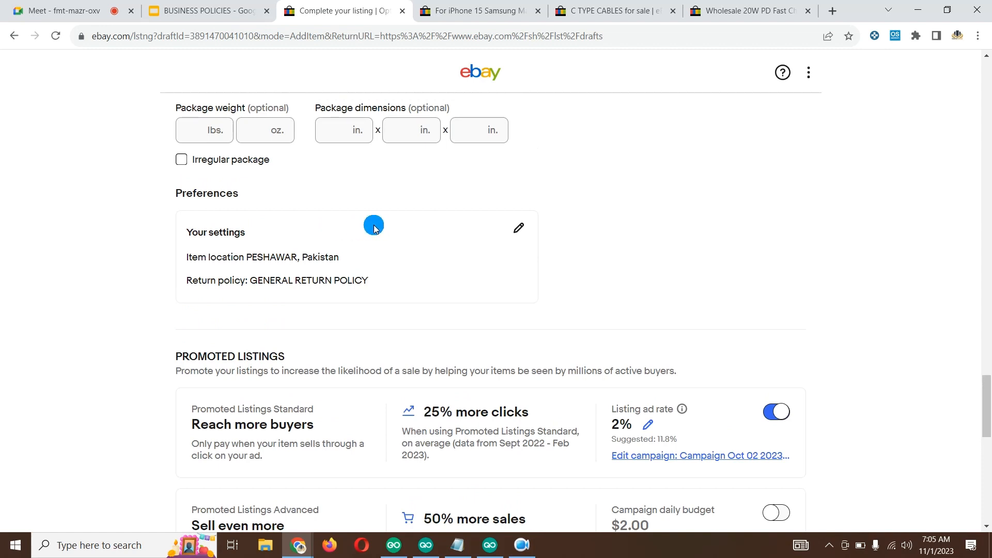
scroll(375, 228, "up", 5)
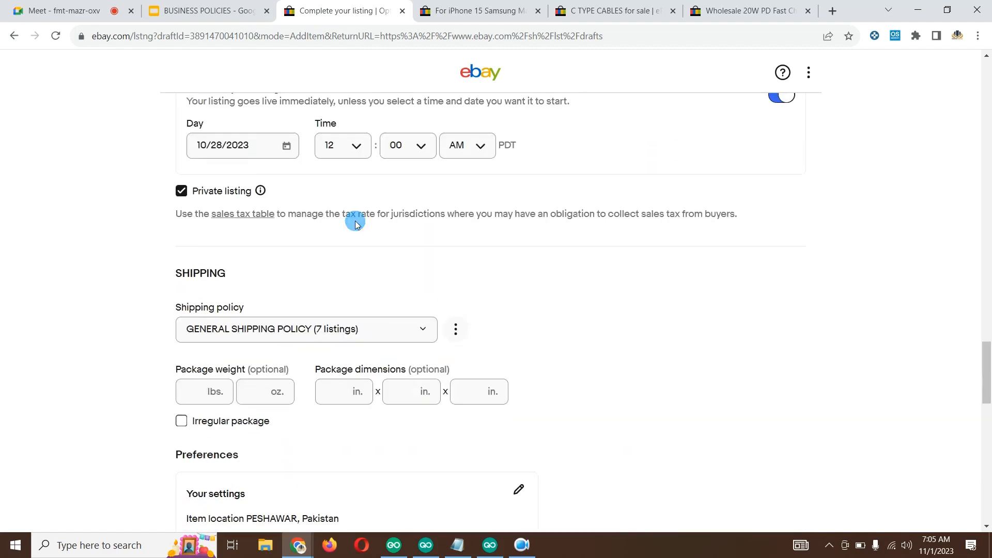
scroll(355, 217, "up", 2)
scroll(337, 224, "down", 5)
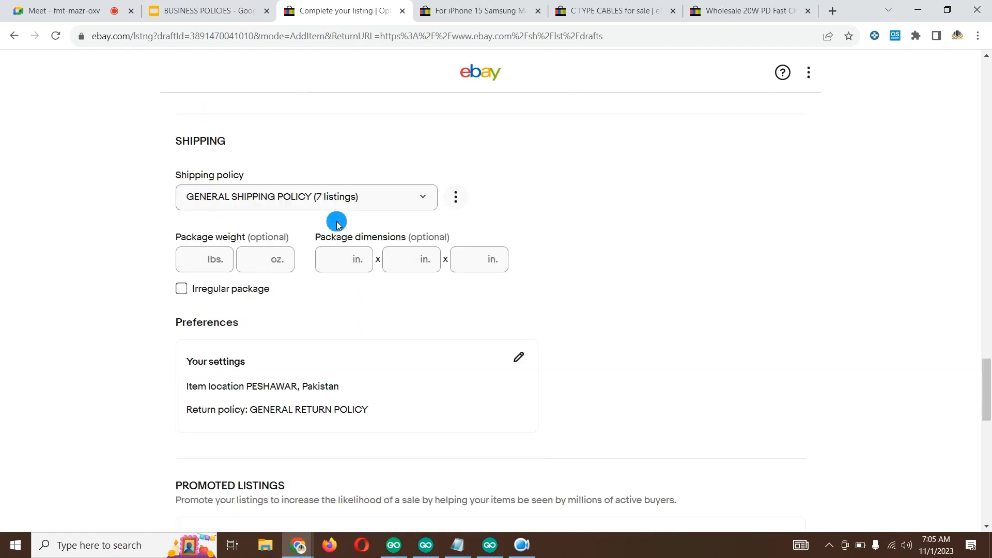
scroll(337, 224, "down", 9)
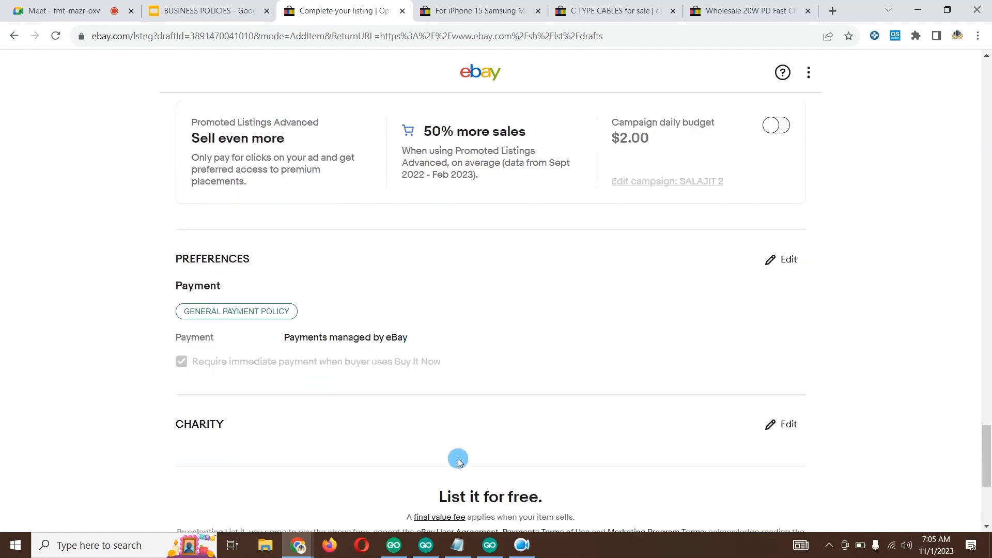
left_click(522, 551)
left_click(522, 551)
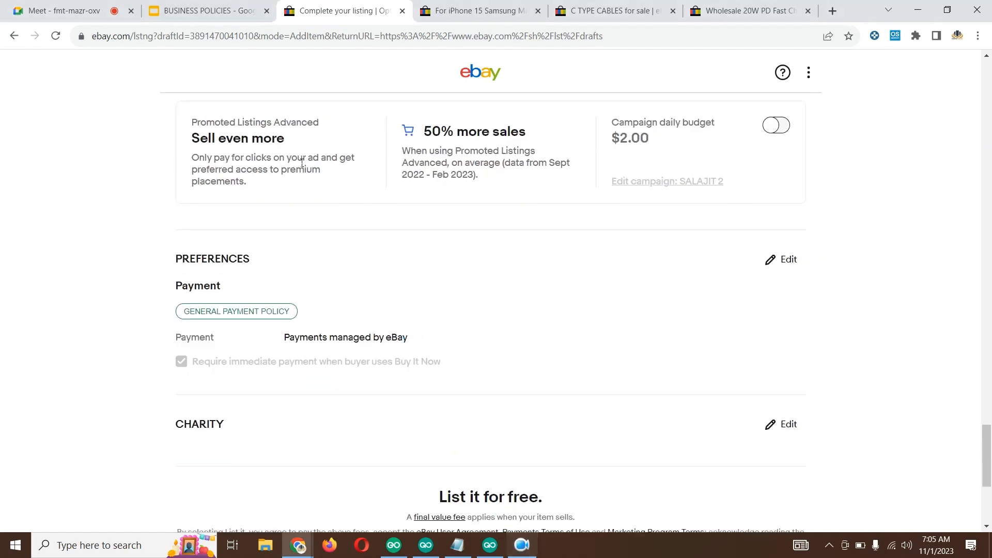
scroll(241, 101, "up", 10)
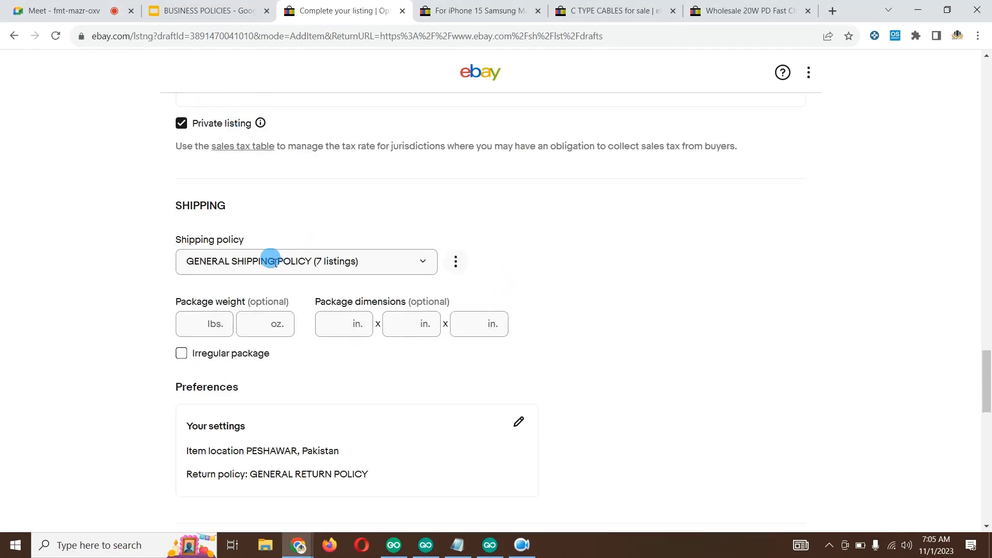
scroll(265, 259, "down", 3)
scroll(249, 234, "down", 3)
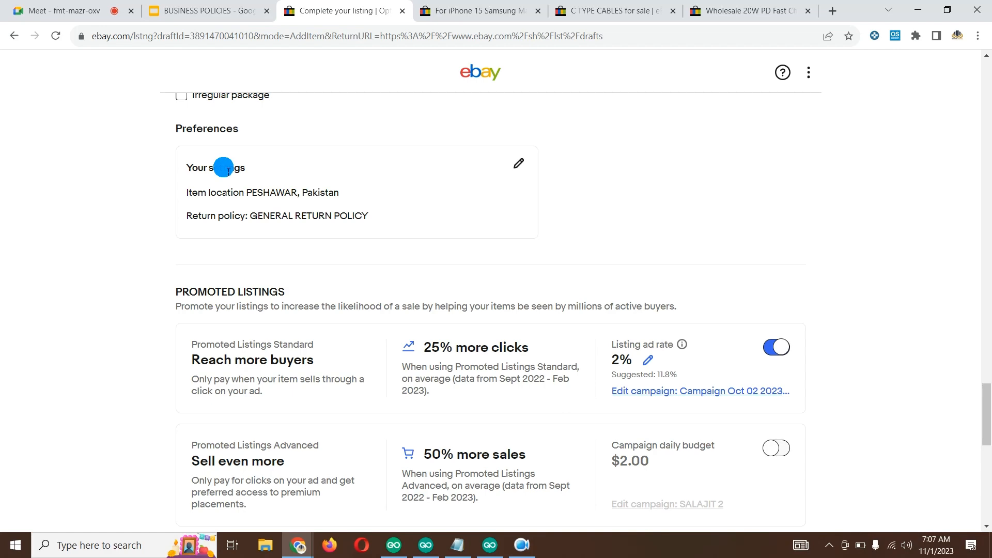
Step: Look briefly at the iPhone 15 cable listing, and review the optical mouse draft from its promotion settings back to its title
left_click(473, 11)
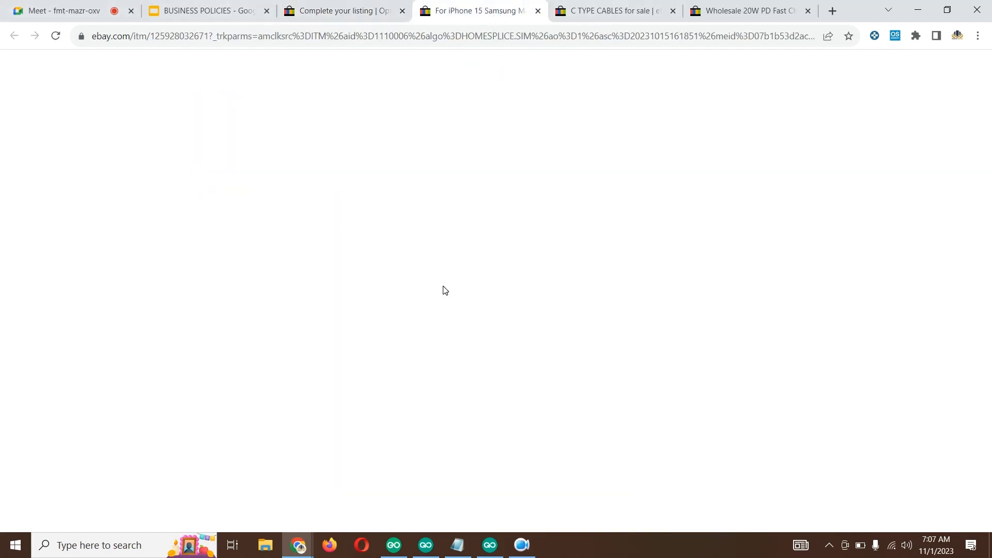
left_click(350, 14)
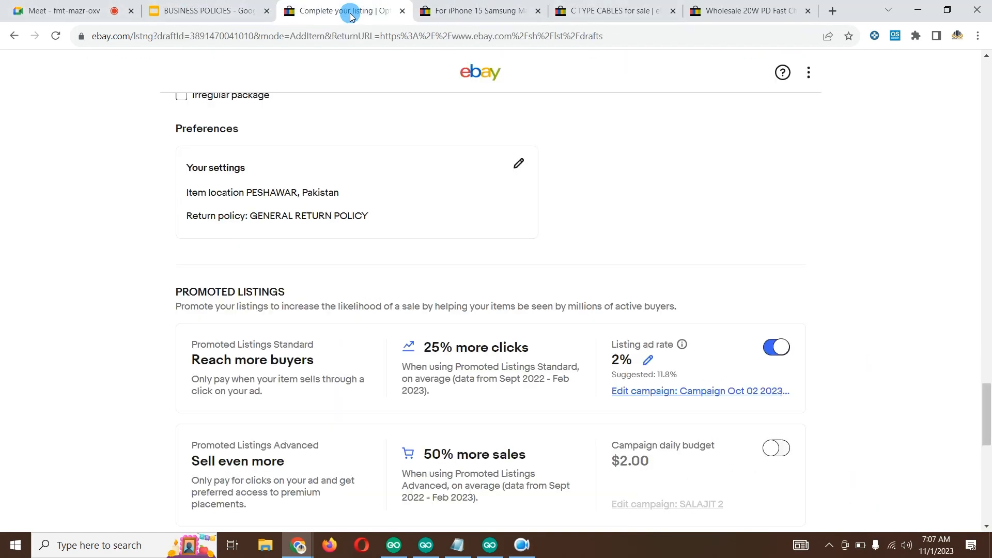
scroll(266, 279, "down", 1)
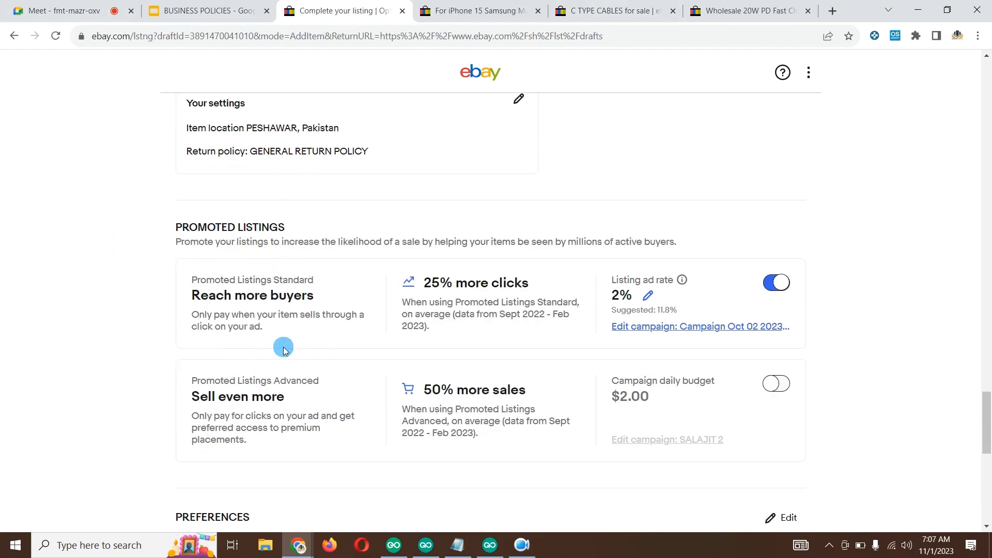
scroll(410, 394, "up", 8)
scroll(327, 227, "up", 4)
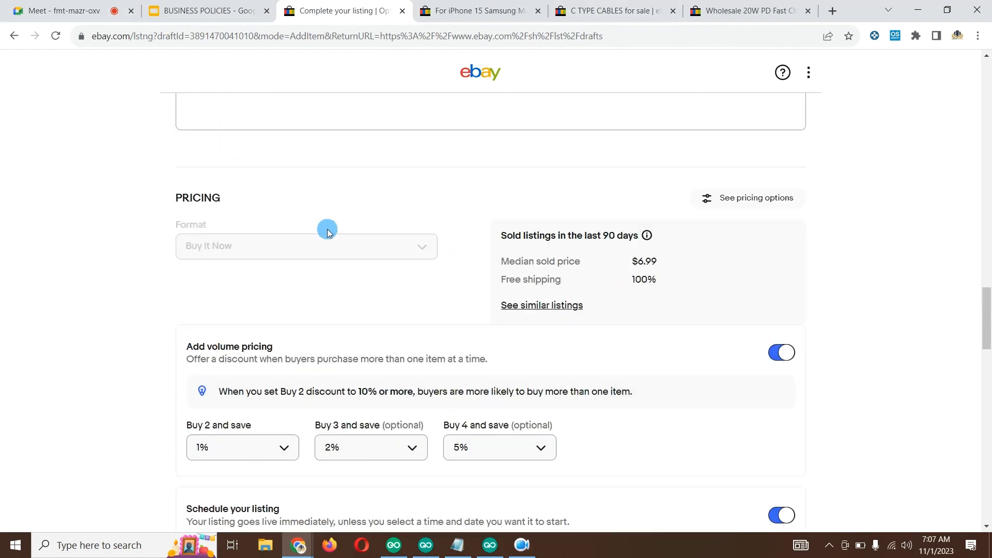
scroll(327, 233, "up", 5)
scroll(311, 231, "up", 5)
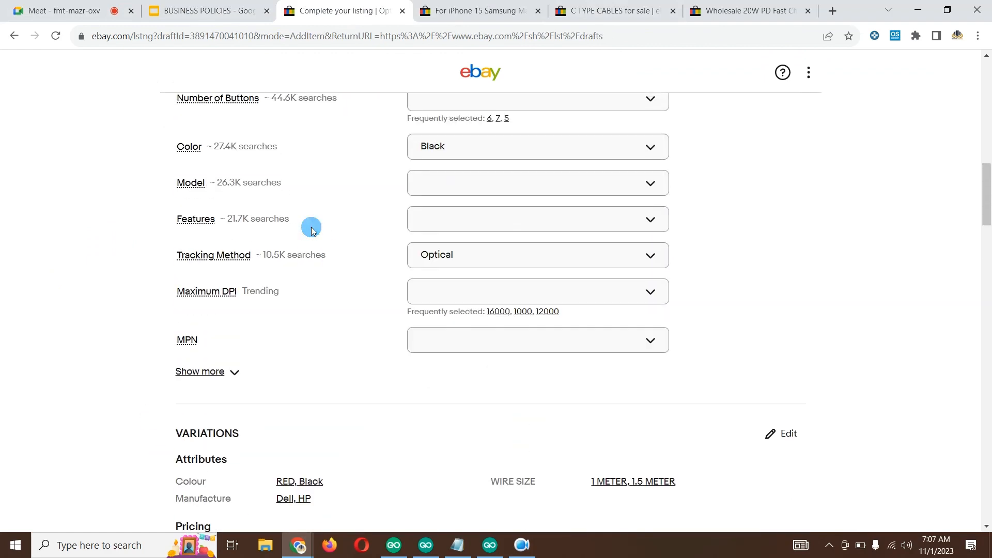
scroll(312, 231, "up", 10)
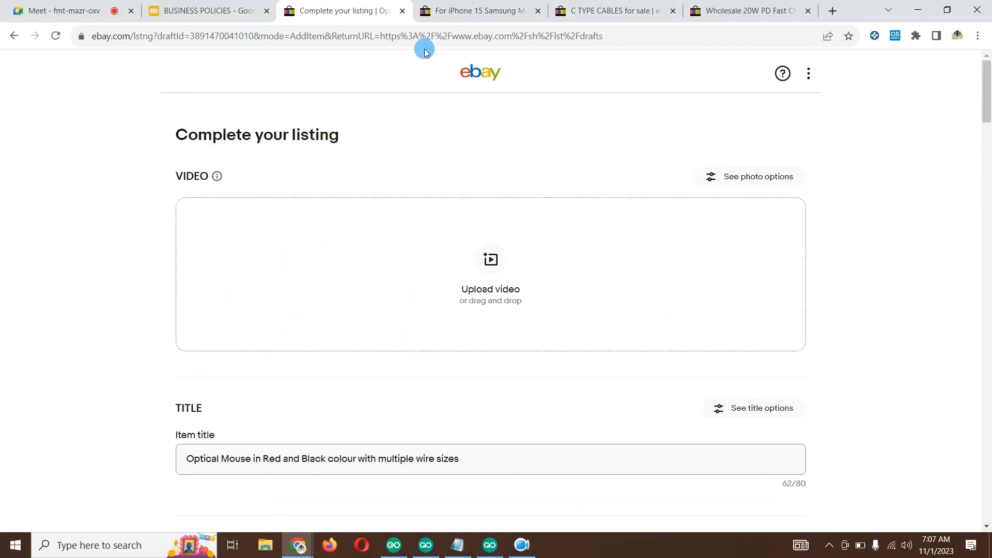
left_click(69, 10)
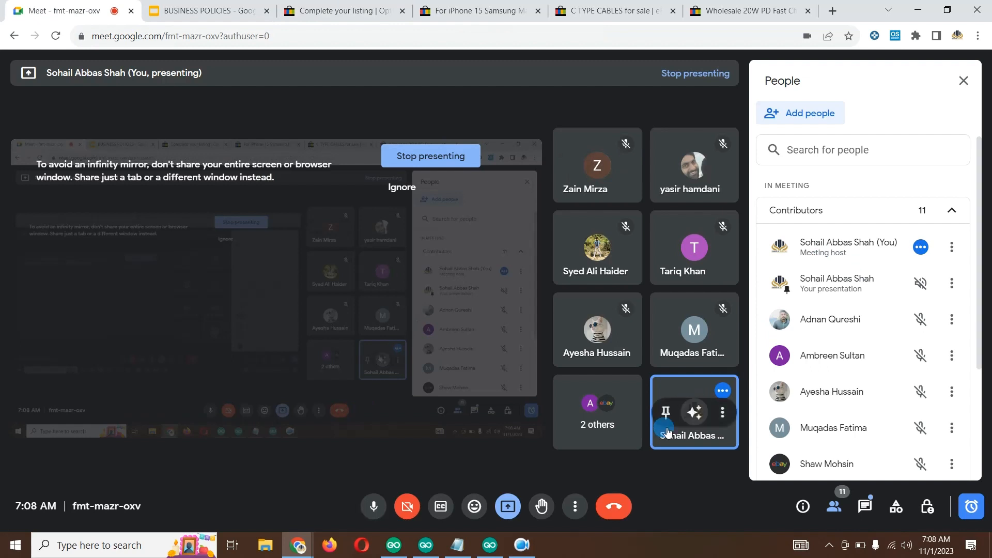
left_click(521, 545)
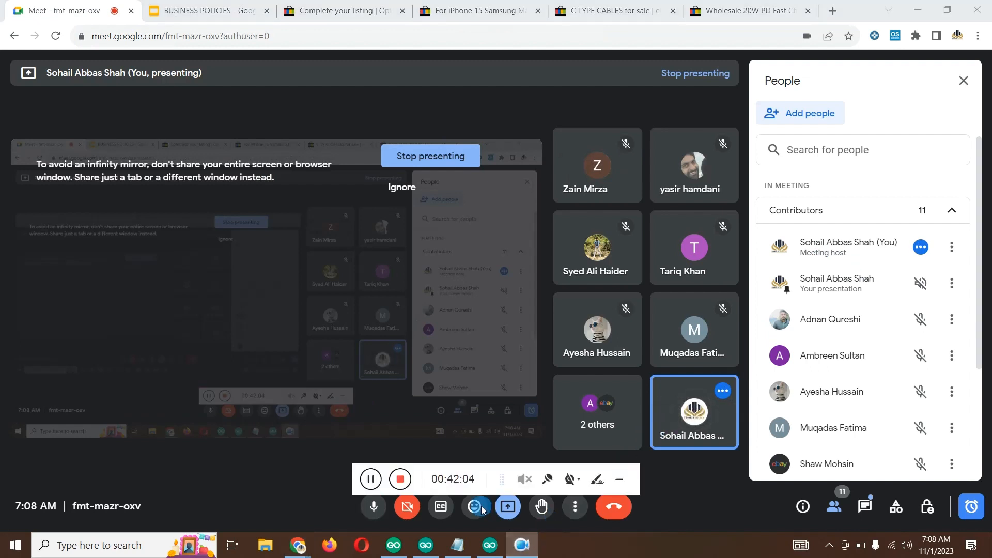